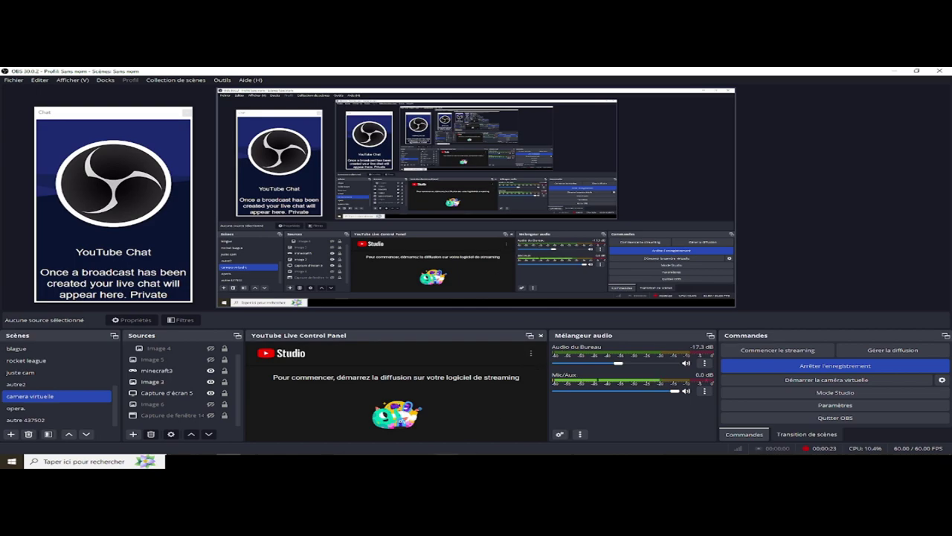
# Step: Switch to the face_idle_frame1.png image in paint.net and activate the Paintbrush tool
pyautogui.moveTo(333, 461)
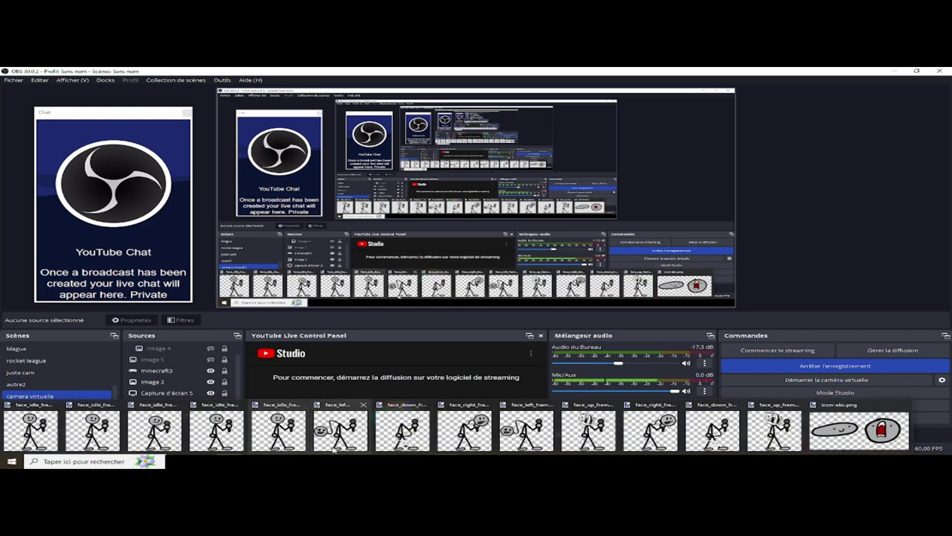
pyautogui.moveTo(31, 430)
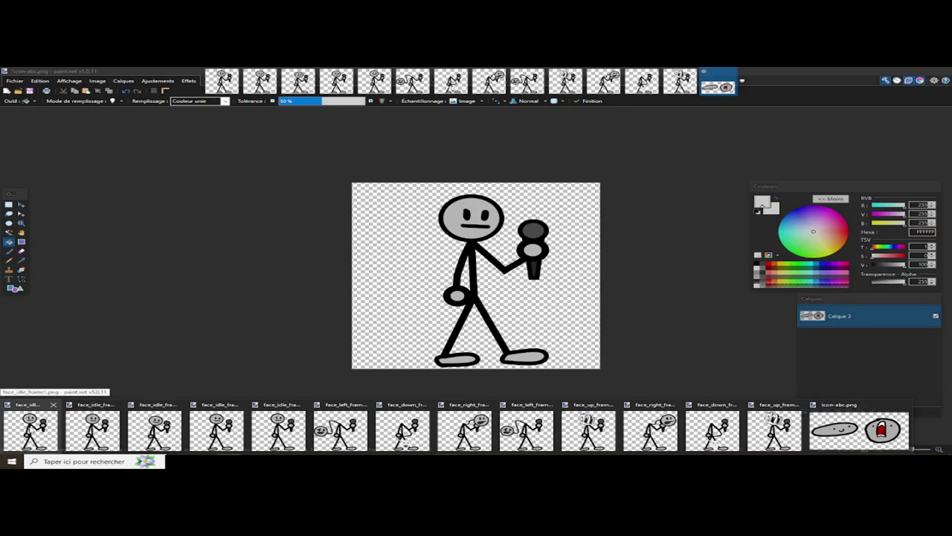
pyautogui.click(31, 430)
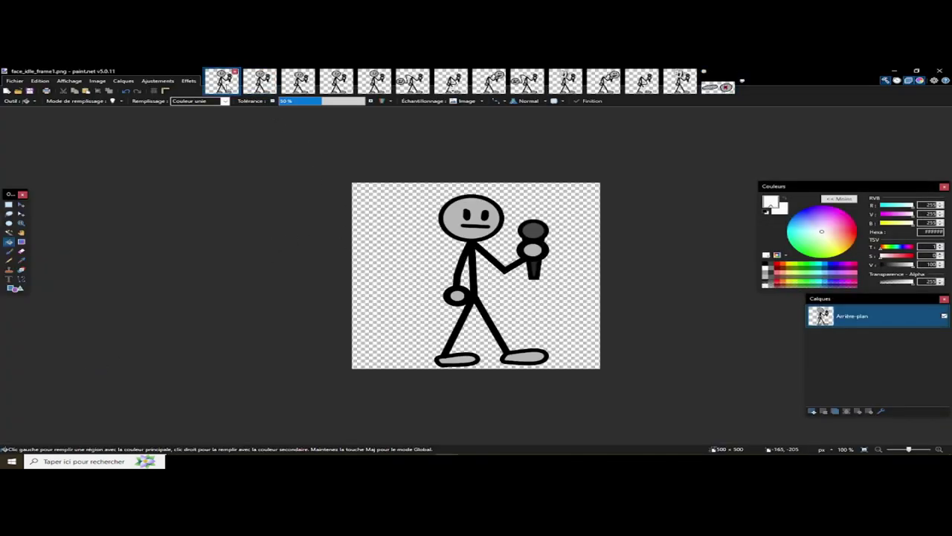
pyautogui.click(257, 157)
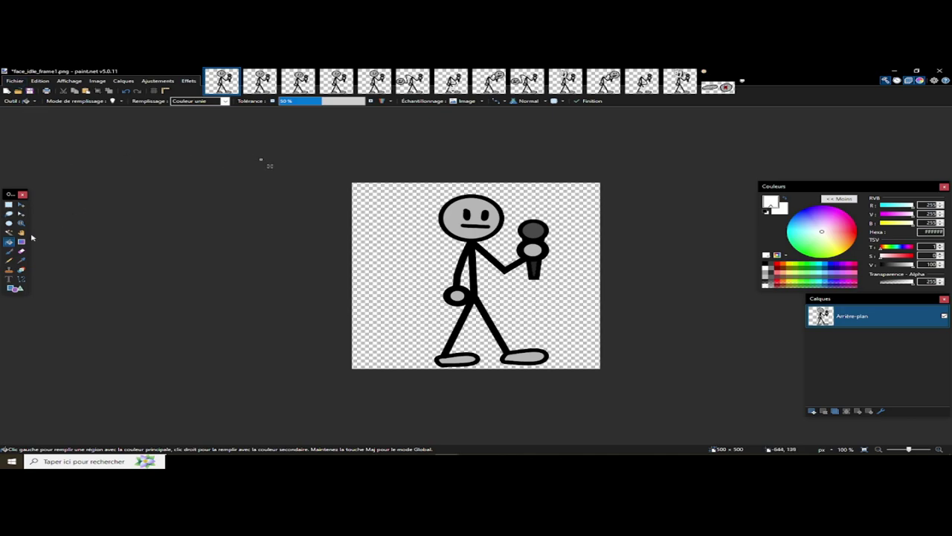
pyautogui.press('b')
pyautogui.scroll(2, 460, 226)
pyautogui.scroll(-2, 460, 225)
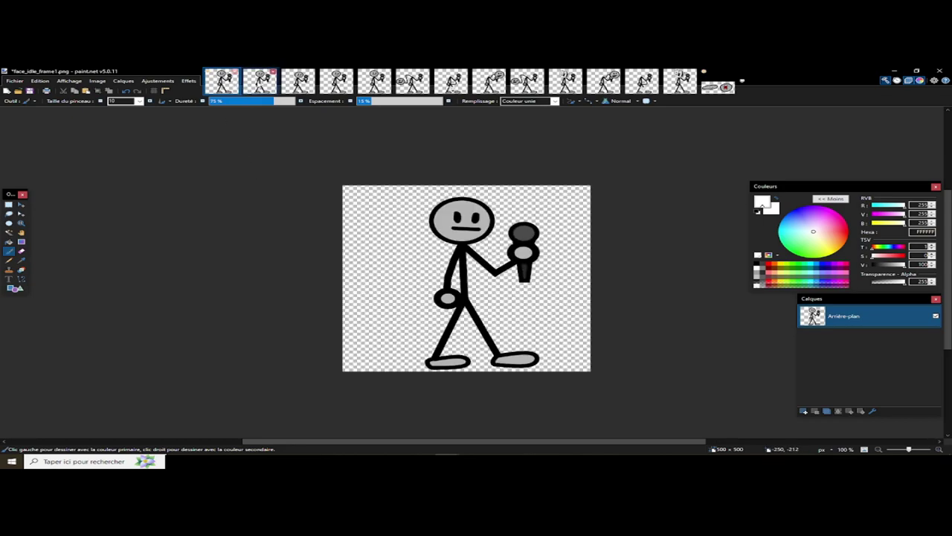
# Step: Compare the stick figure's head and body positions across face_idle_frame2.png, face_idle_frame3.png and face_idle_frame4.png
pyautogui.click(261, 82)
pyautogui.click(298, 82)
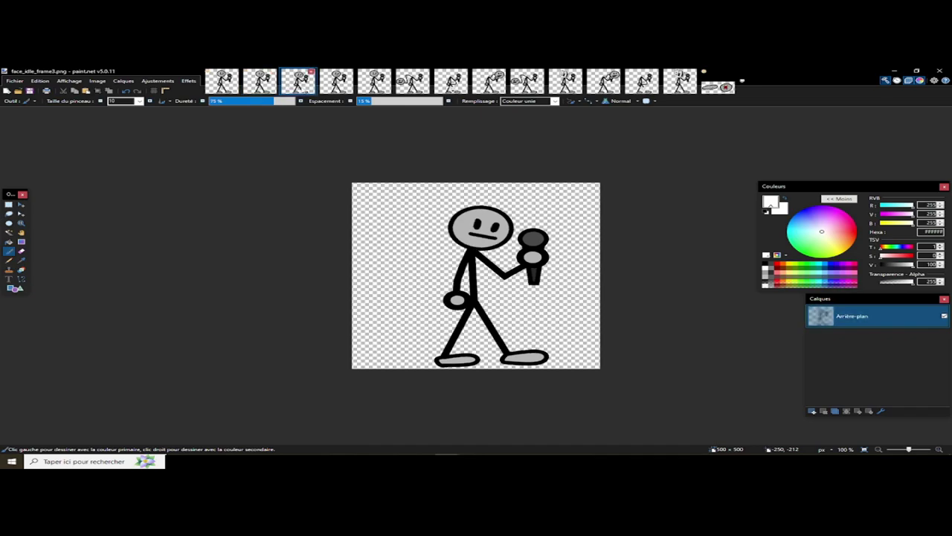
pyautogui.click(337, 81)
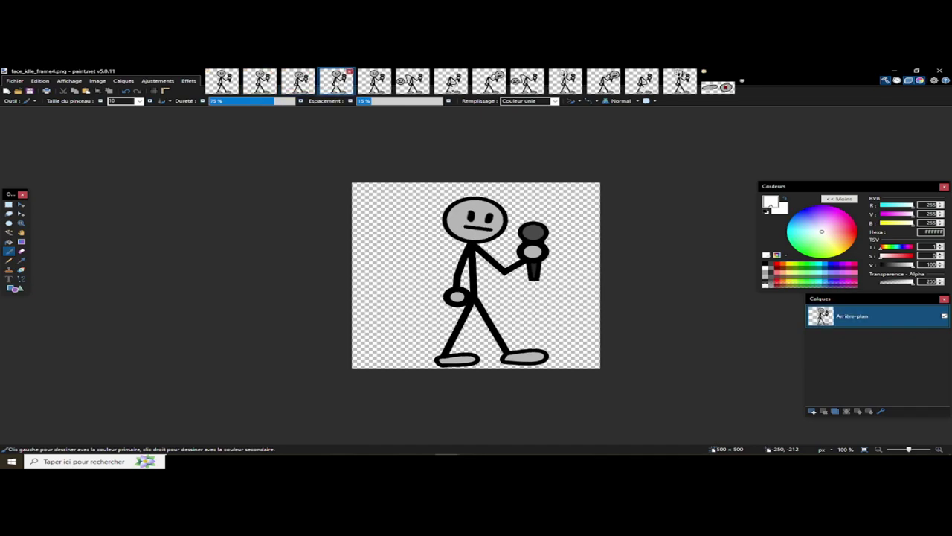
pyautogui.click(261, 82)
pyautogui.click(336, 82)
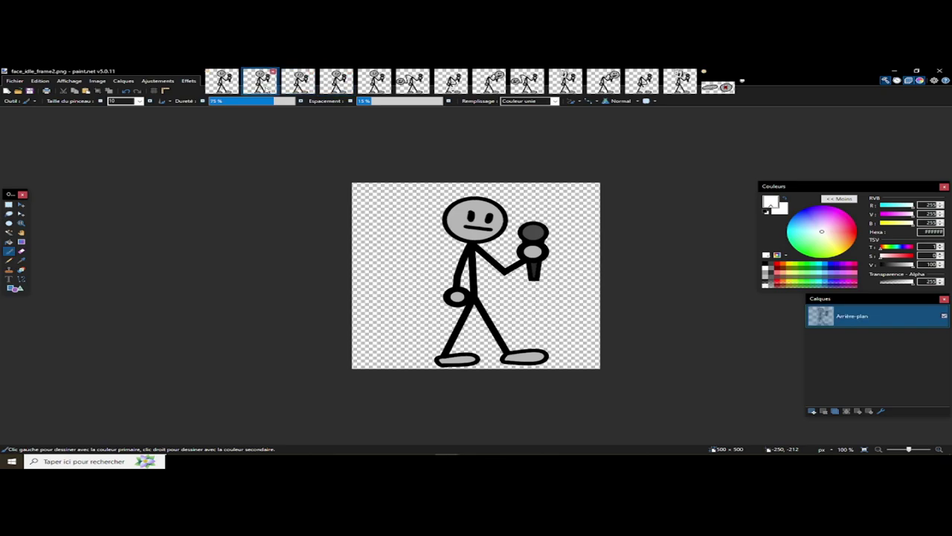
# Step: Close the face_idle_frame5.png image and return to face_idle_frame1.png
pyautogui.hotkey('ctrl', 'w')
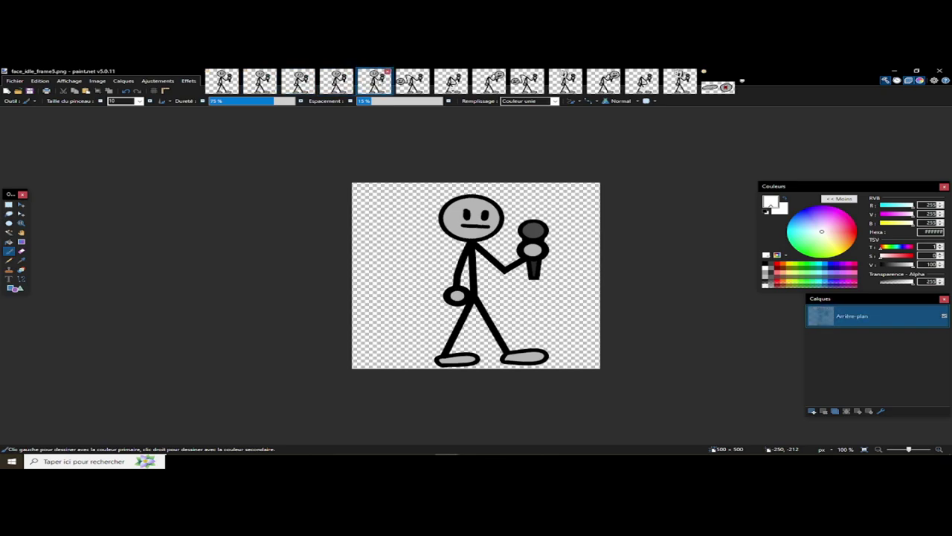
pyautogui.hotkey('ctrl', 'Tab')
pyautogui.click(221, 82)
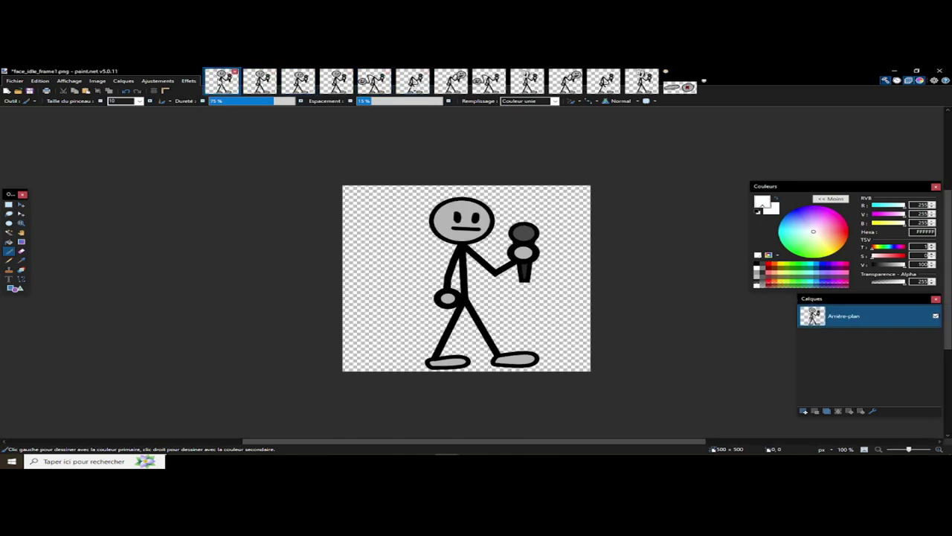
# Step: View idle frames 2, 3 and 4 in sequence to examine the character's bobbing motion
pyautogui.click(260, 82)
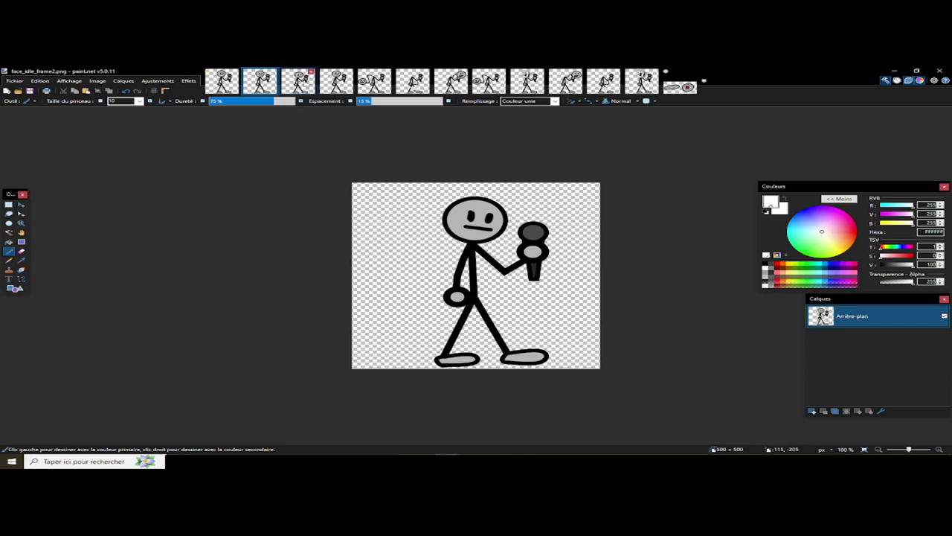
pyautogui.click(299, 82)
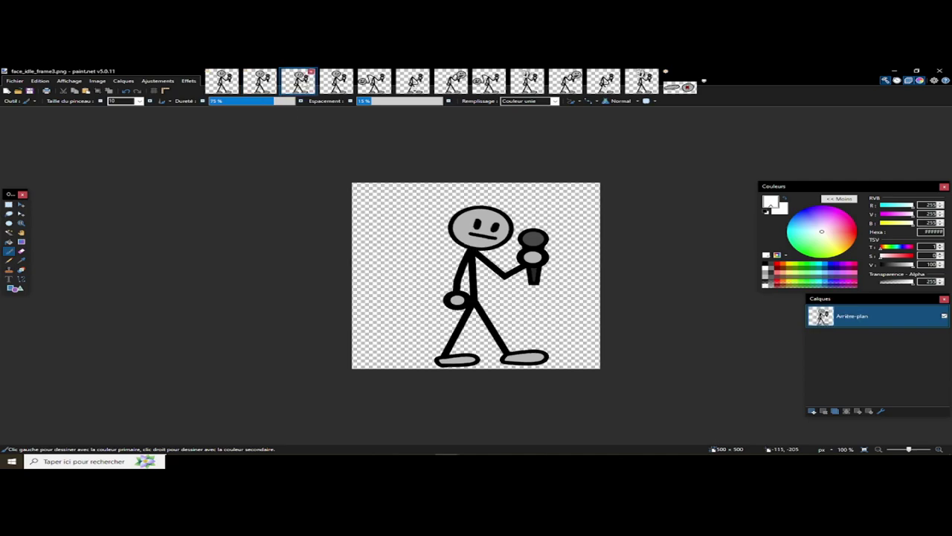
pyautogui.click(337, 82)
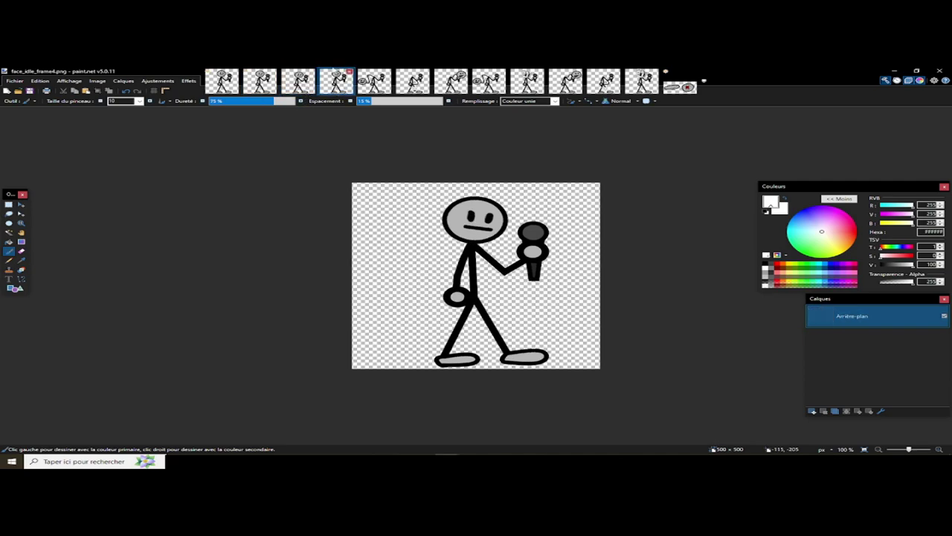
pyautogui.click(260, 82)
pyautogui.click(337, 81)
pyautogui.click(259, 82)
pyautogui.click(298, 82)
pyautogui.click(336, 82)
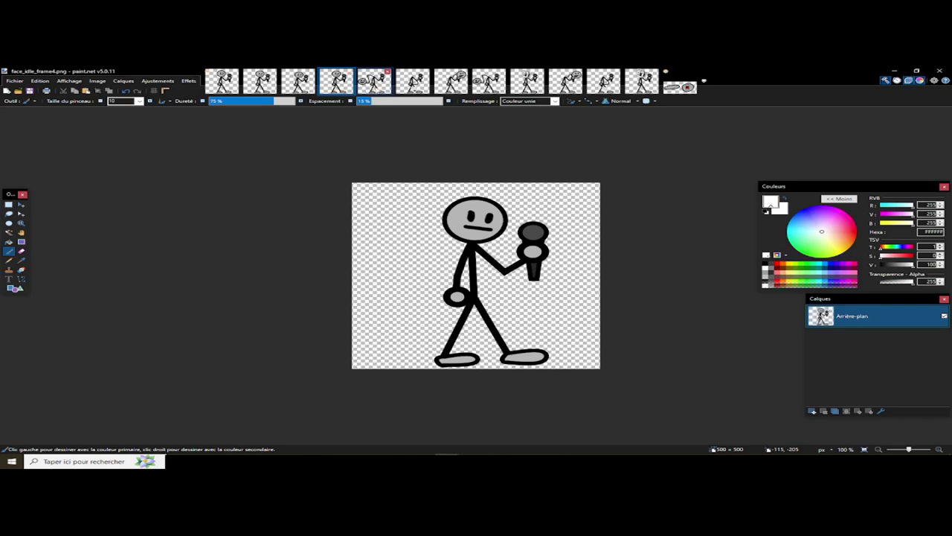
# Step: Reorder the open images so face_left_frame1.png comes directly before face_left_frame2.png, after the idle frames
pyautogui.click(374, 82)
pyautogui.click(482, 82)
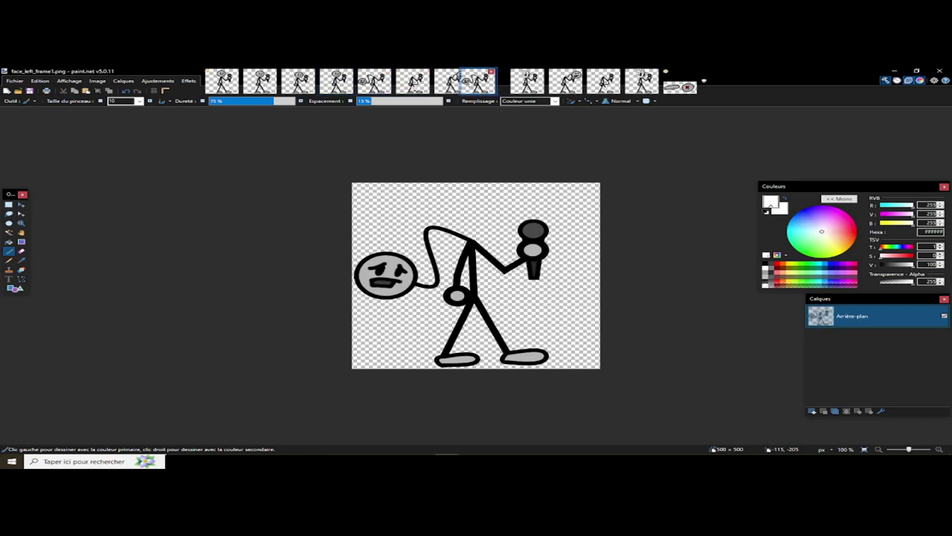
pyautogui.click(412, 81)
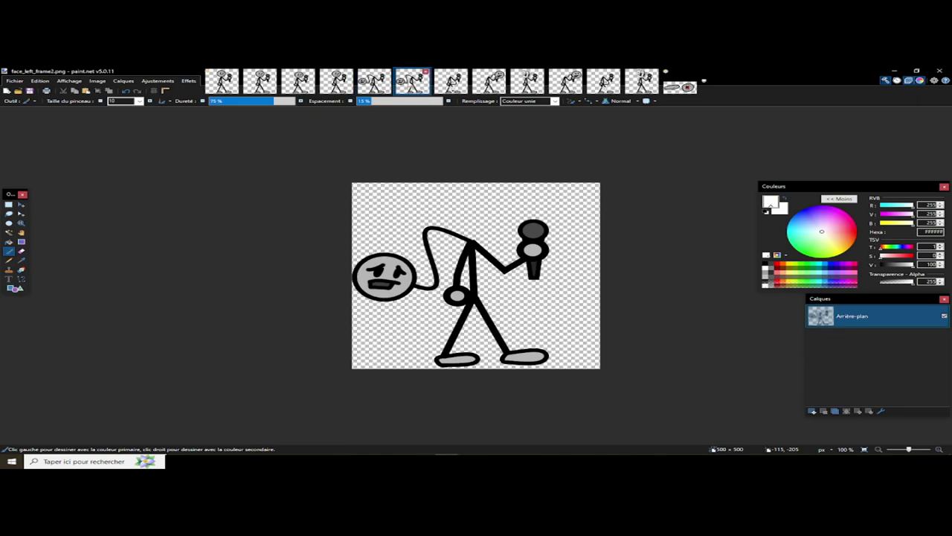
# Step: Reorder the remaining open images into down, right and up pairs, with frame 1 before frame 2 in each
pyautogui.click(451, 82)
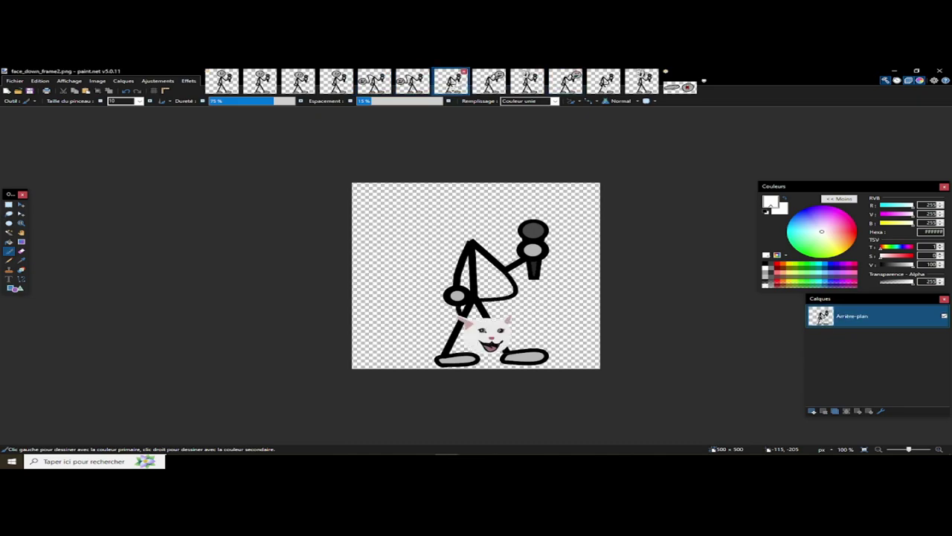
pyautogui.moveTo(604, 82); pyautogui.dragTo(451, 82)
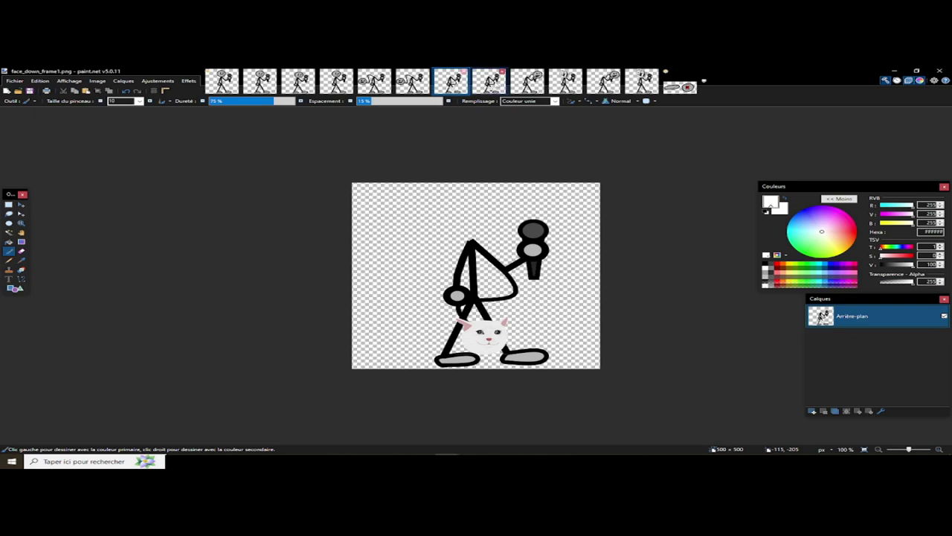
pyautogui.click(528, 82)
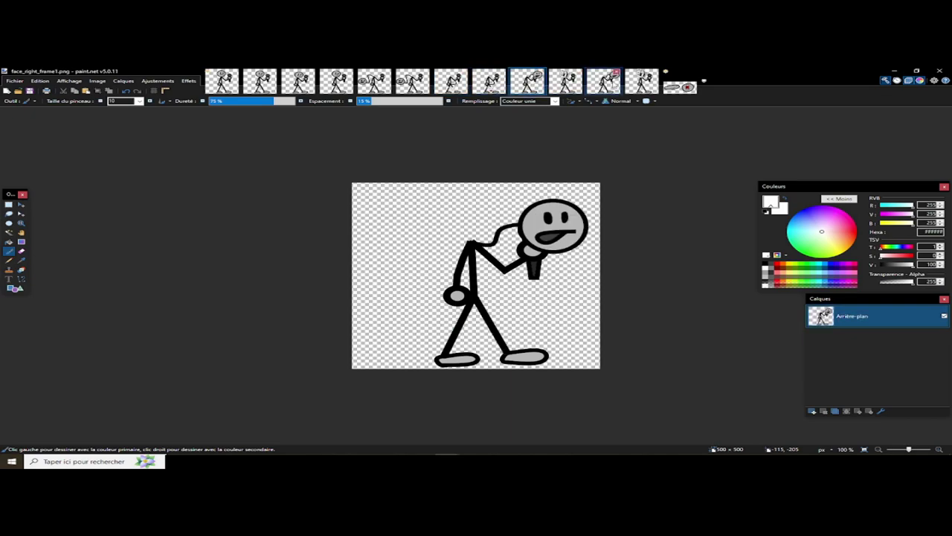
pyautogui.click(603, 82)
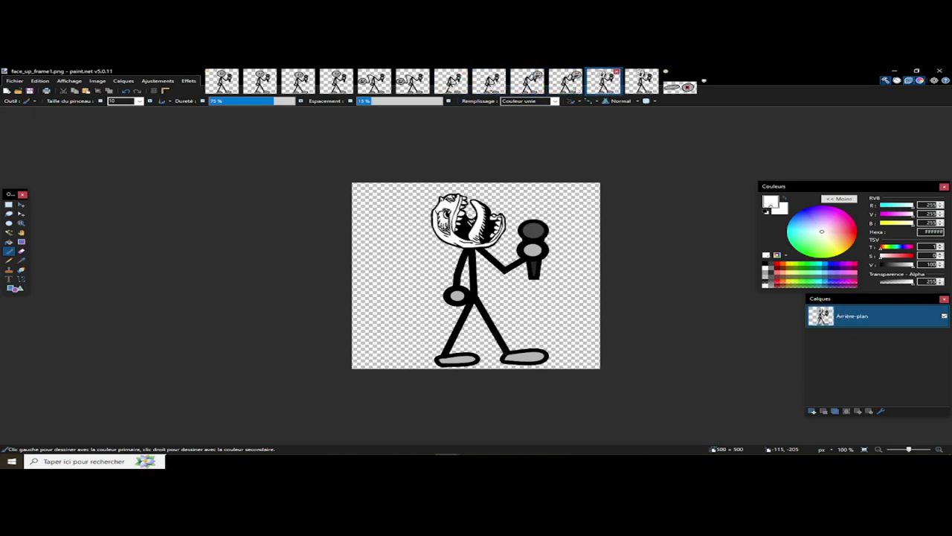
# Step: Compare the head's position and expression in face_left_frame1.png and face_left_frame2.png up close
pyautogui.click(373, 82)
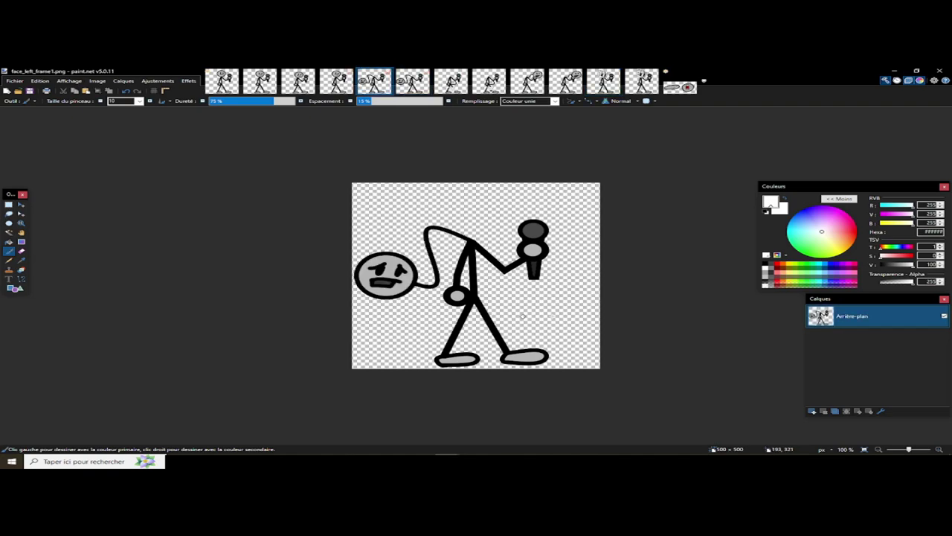
pyautogui.scroll(2, 424, 180)
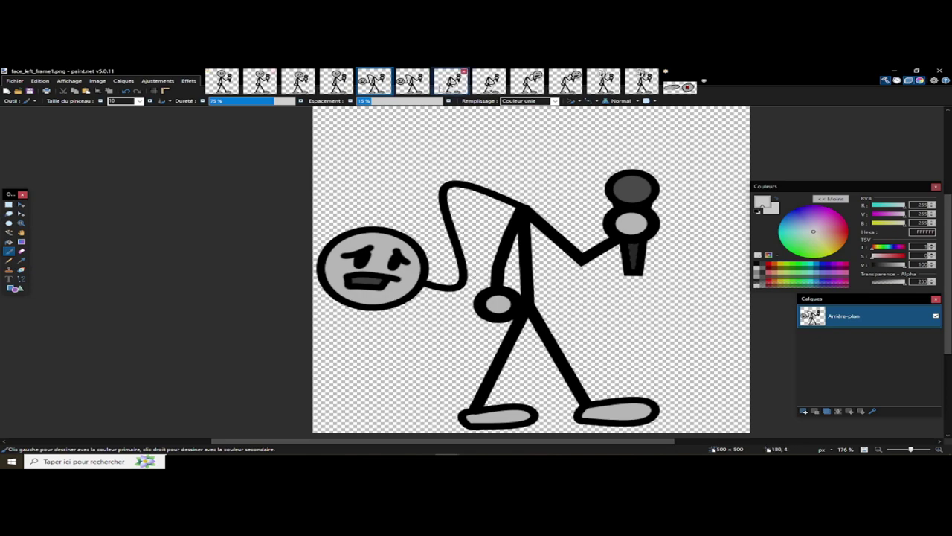
pyautogui.click(417, 88)
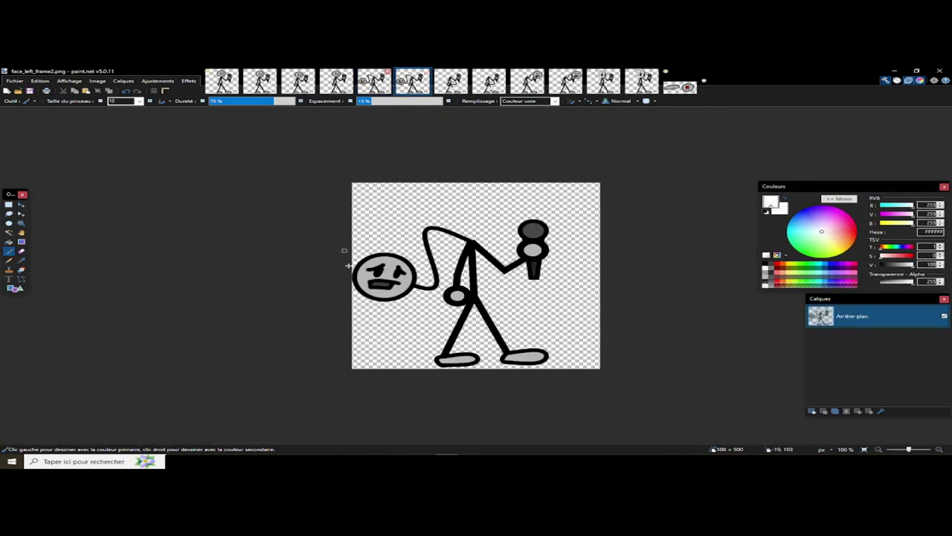
pyautogui.scroll(6, 347, 265)
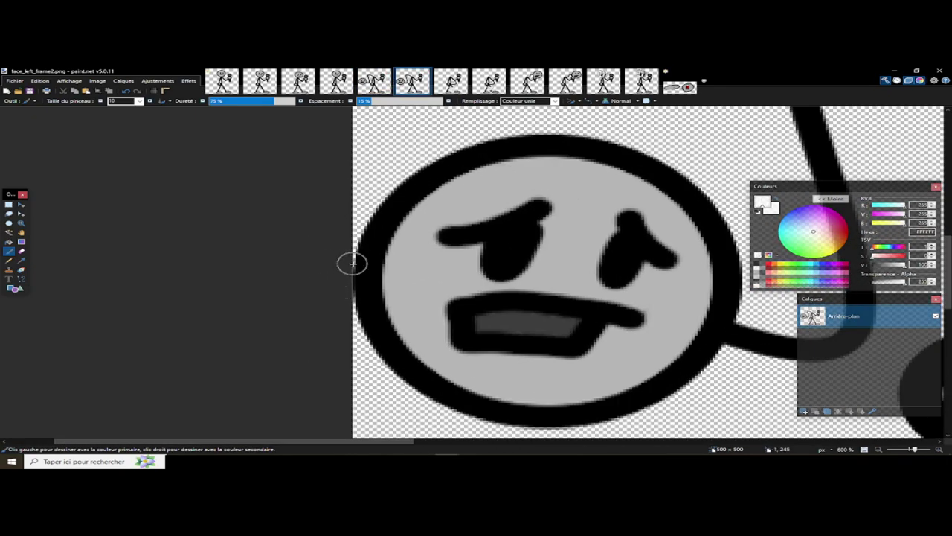
pyautogui.click(374, 81)
pyautogui.scroll(3, 301, 291)
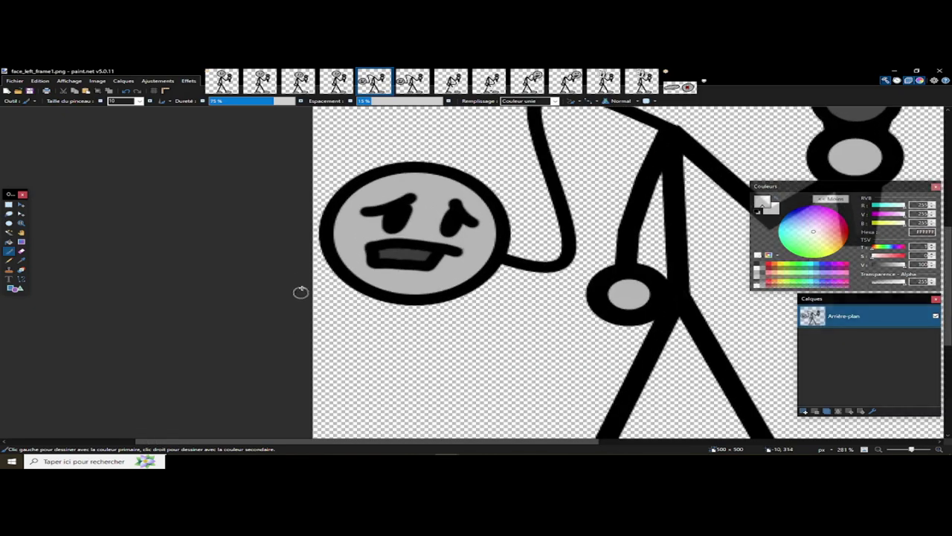
pyautogui.scroll(2, 300, 291)
pyautogui.click(411, 85)
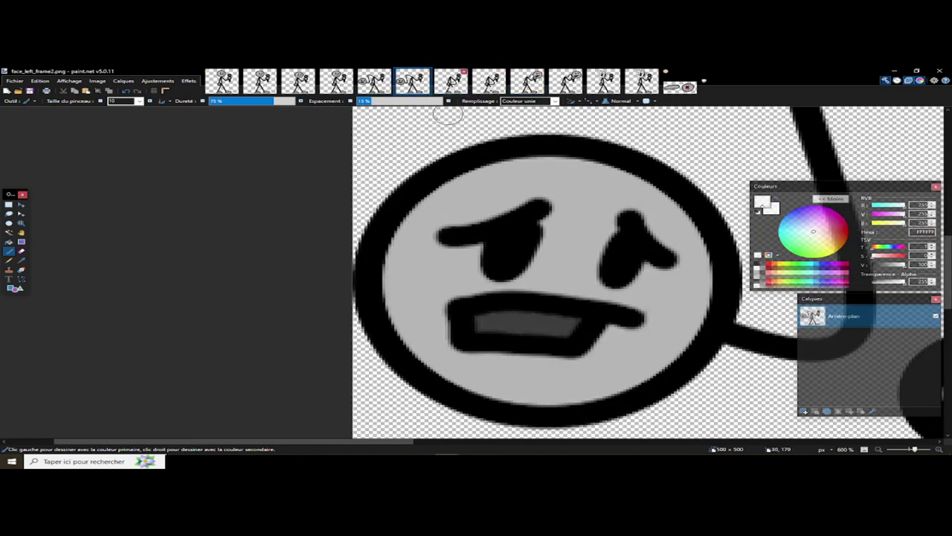
pyautogui.scroll(-8, 449, 115)
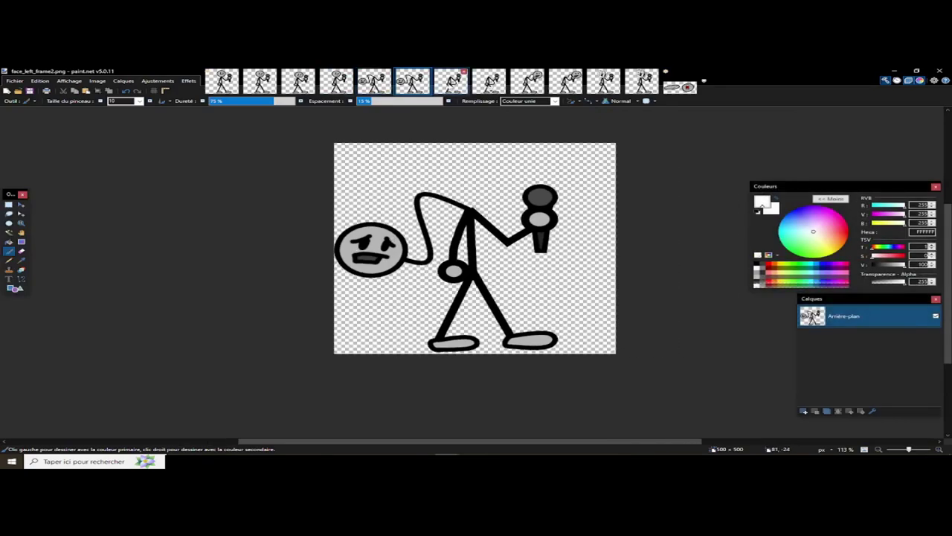
# Step: Compare the cat head's mouth and expression in face_down_frame1.png and face_down_frame2.png up close
pyautogui.click(452, 82)
pyautogui.scroll(6, 506, 141)
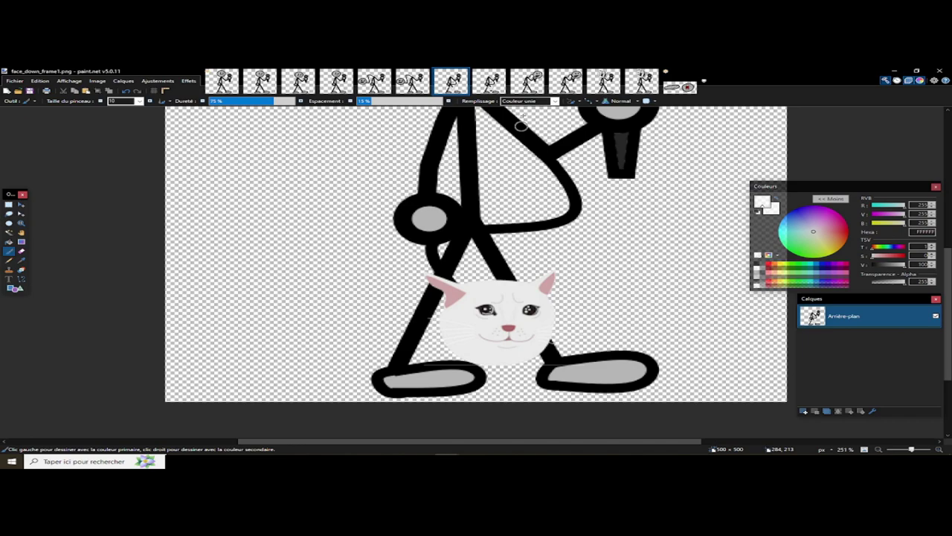
pyautogui.click(489, 82)
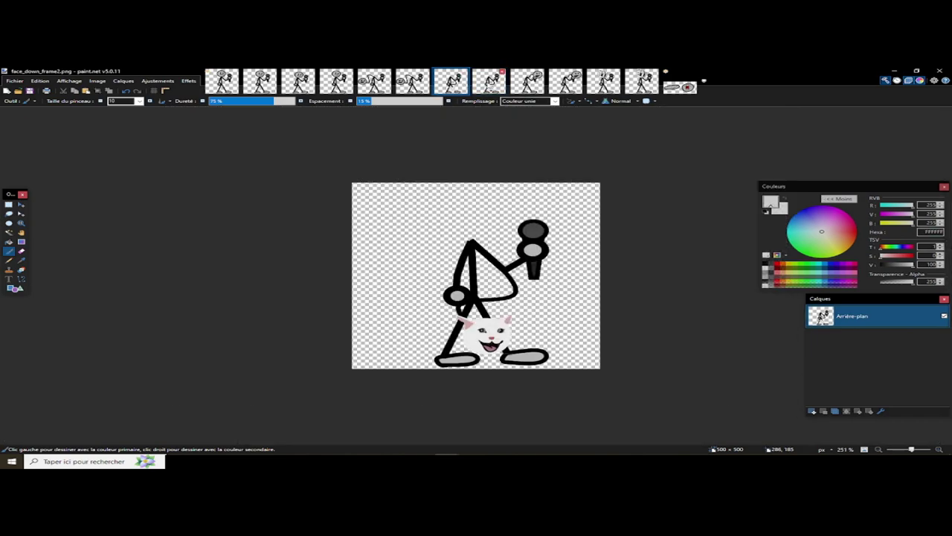
pyautogui.scroll(4, 507, 344)
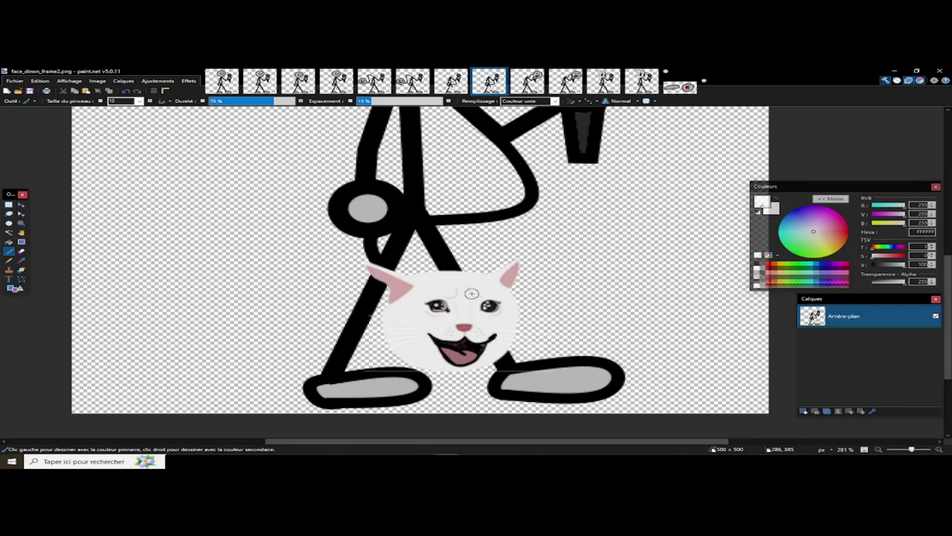
pyautogui.scroll(5, 470, 359)
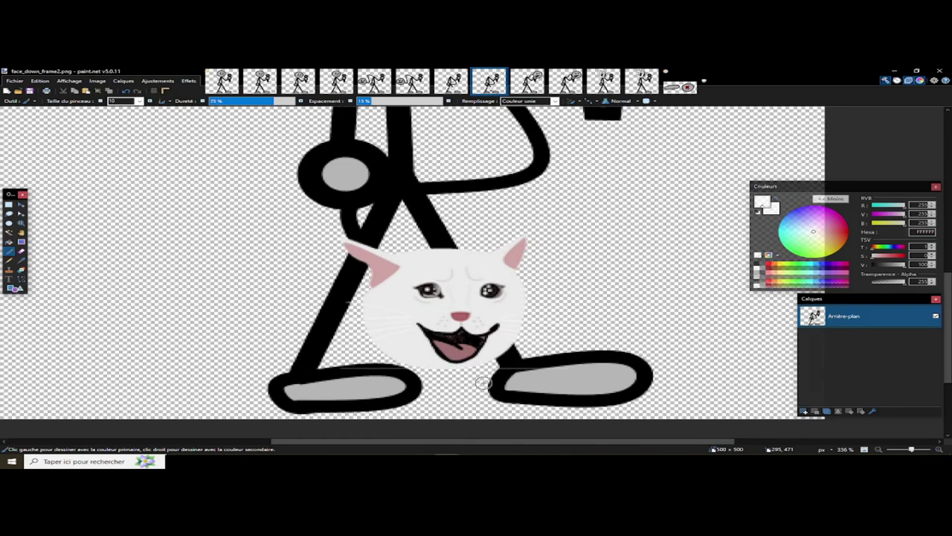
pyautogui.scroll(-5, 374, 308)
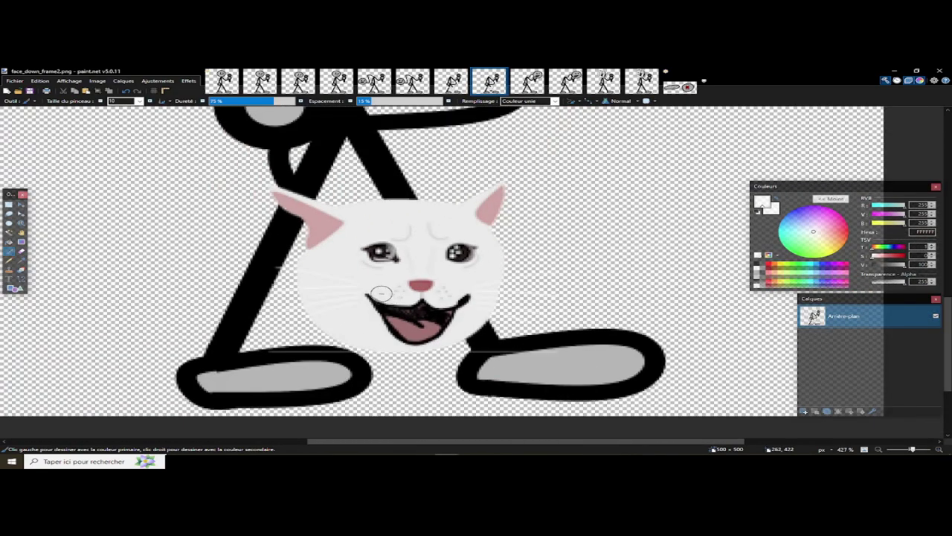
# Step: Compare the head's position in face_right_frame1.png and face_right_frame2.png
pyautogui.click(529, 79)
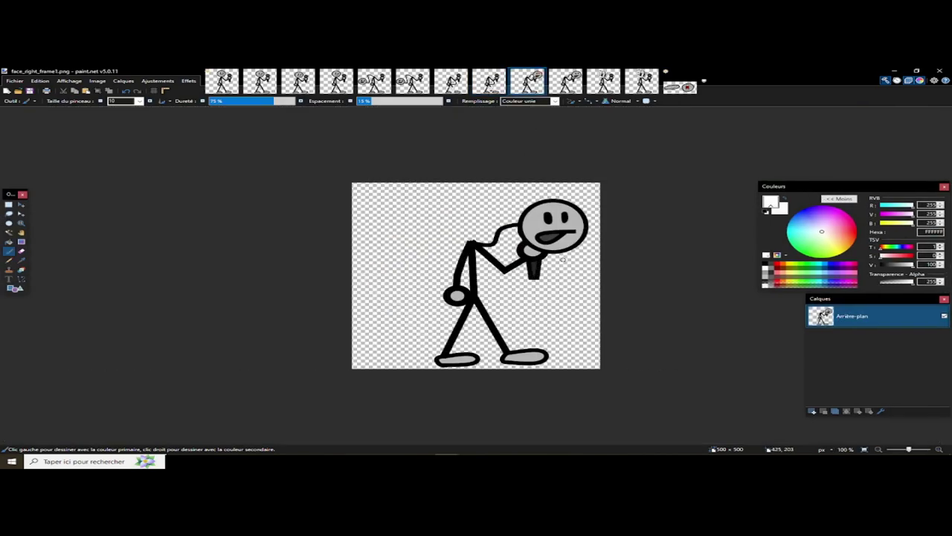
pyautogui.scroll(3, 568, 244)
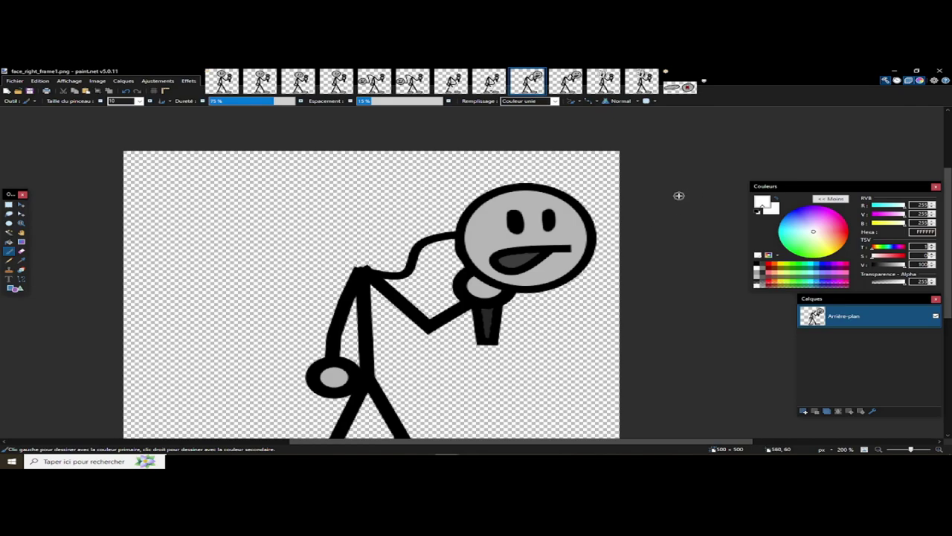
pyautogui.click(566, 81)
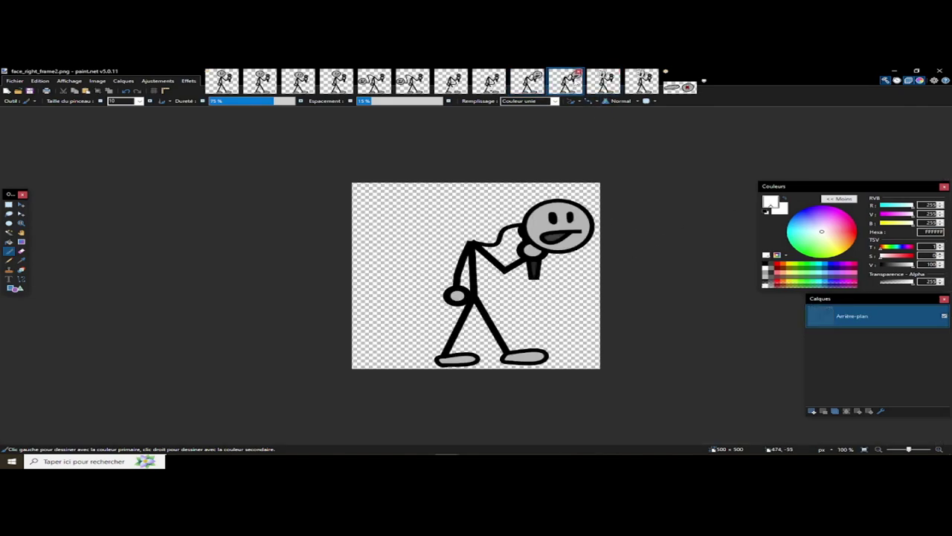
# Step: Compare the mouth and expression in face_right_frame1.png and face_right_frame2.png up close
pyautogui.click(527, 80)
pyautogui.click(565, 80)
pyautogui.scroll(7, 640, 190)
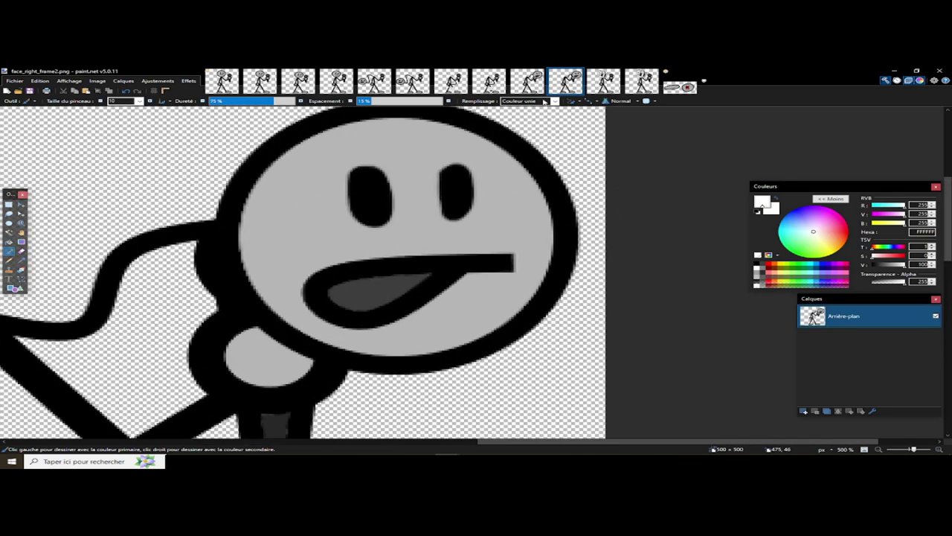
pyautogui.click(527, 80)
pyautogui.scroll(5, 649, 249)
pyautogui.click(565, 80)
pyautogui.click(527, 80)
pyautogui.click(565, 80)
# Step: Compare the troll head's position in face_up_frame1.png and face_up_frame2.png
pyautogui.click(603, 80)
pyautogui.scroll(3, 494, 171)
pyautogui.scroll(1, 494, 171)
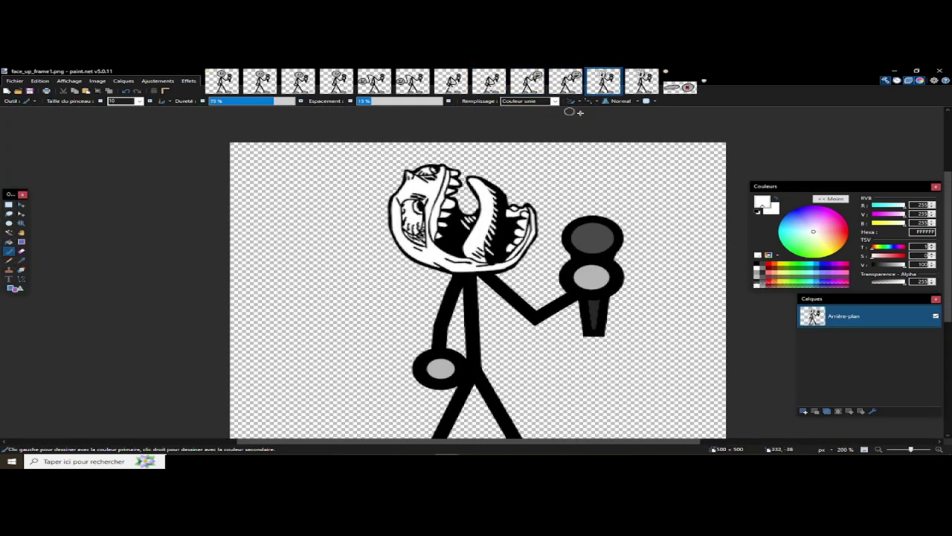
pyautogui.click(644, 82)
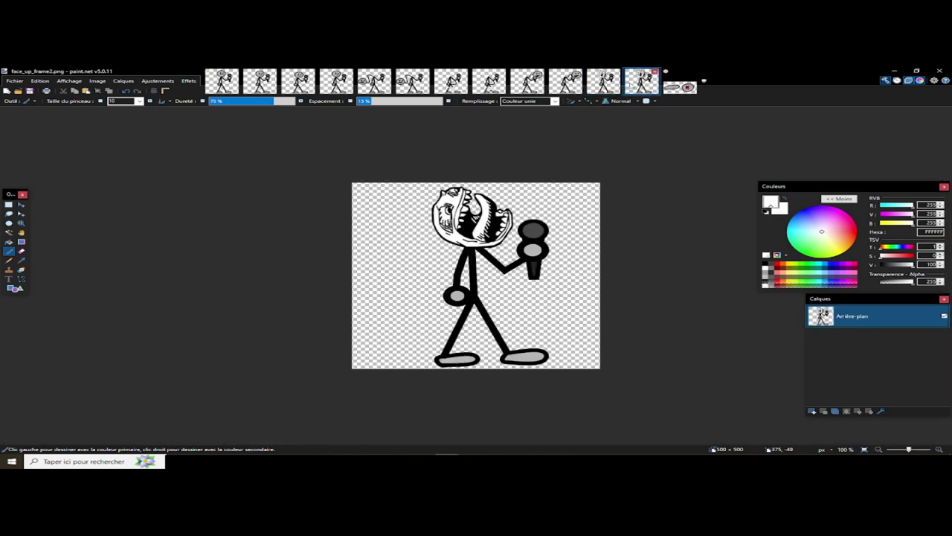
pyautogui.hotkey('ctrl', 'shift', 'Tab')
pyautogui.hotkey('ctrl', 'Tab')
pyautogui.hotkey('ctrl', 'shift', 'Tab')
pyautogui.hotkey('ctrl', 'Tab')
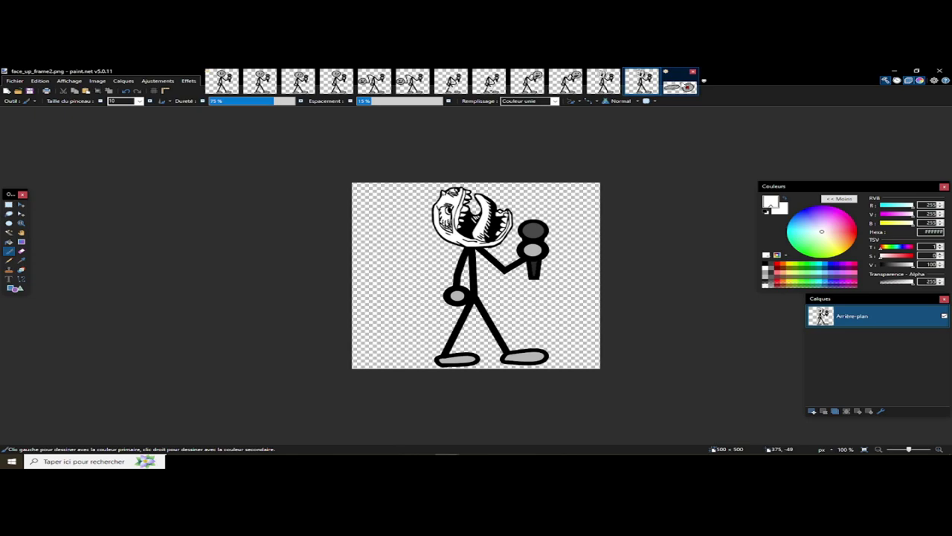
# Step: Examine both head icons in icon-abc.png
pyautogui.click(680, 83)
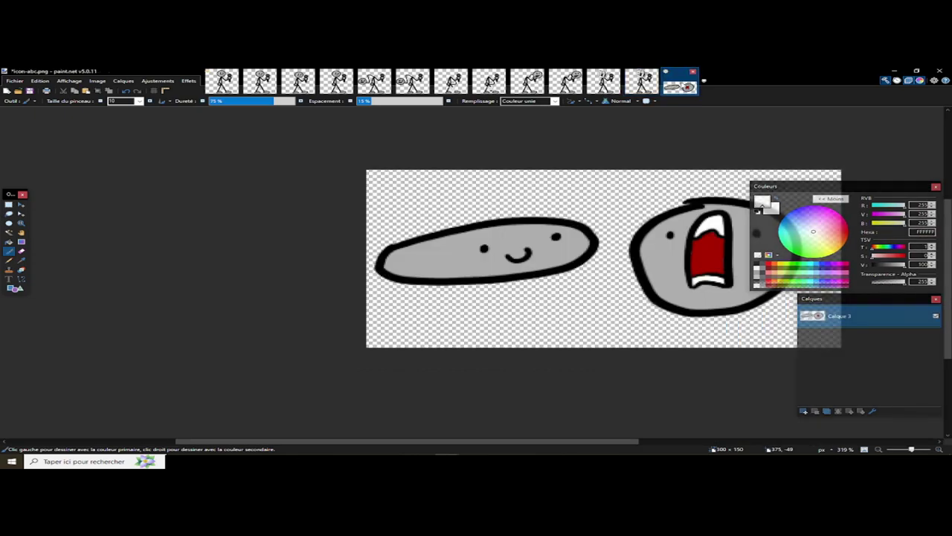
pyautogui.hscroll(3, 563, 329)
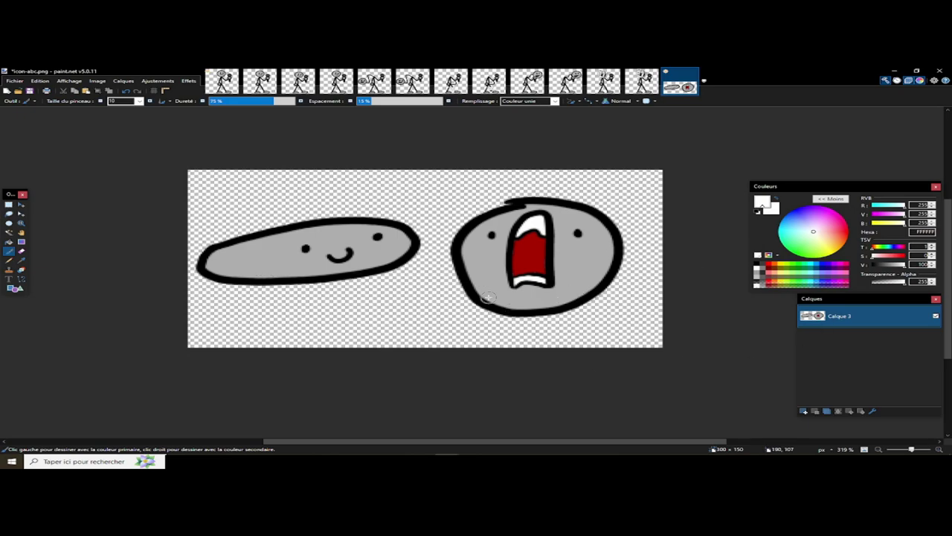
# Step: Review the idle frames of the character and the first left frame, ending on face_idle_frame2.png
pyautogui.click(221, 82)
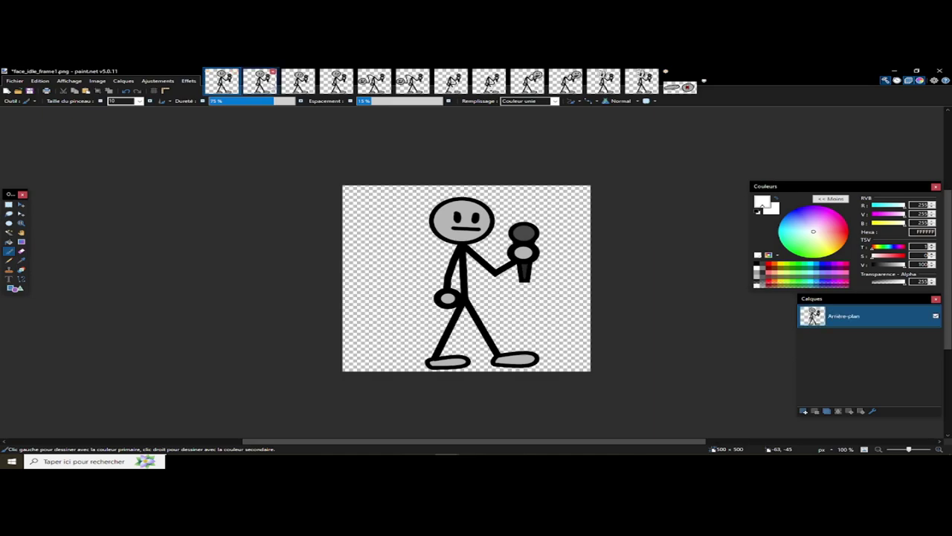
pyautogui.click(259, 82)
pyautogui.click(297, 82)
pyautogui.click(336, 81)
pyautogui.click(373, 82)
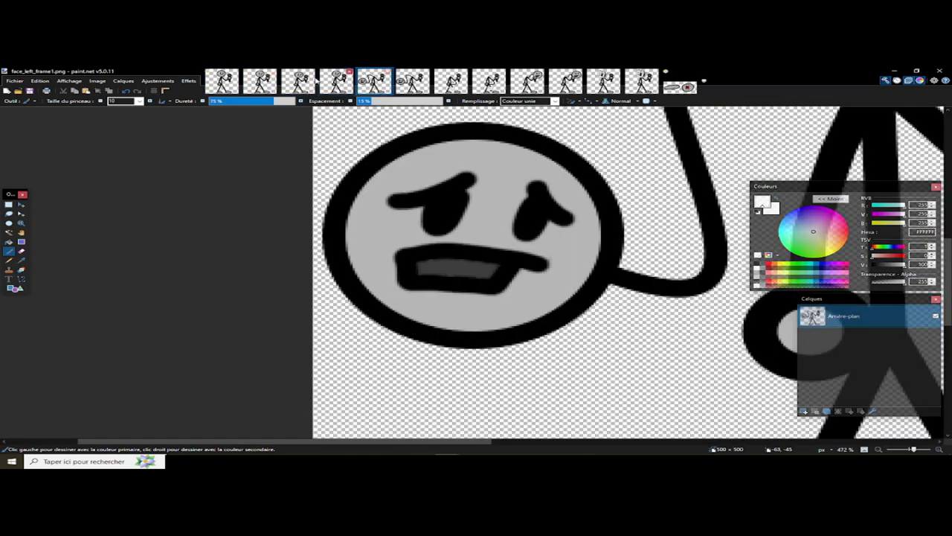
pyautogui.click(298, 82)
pyautogui.click(220, 82)
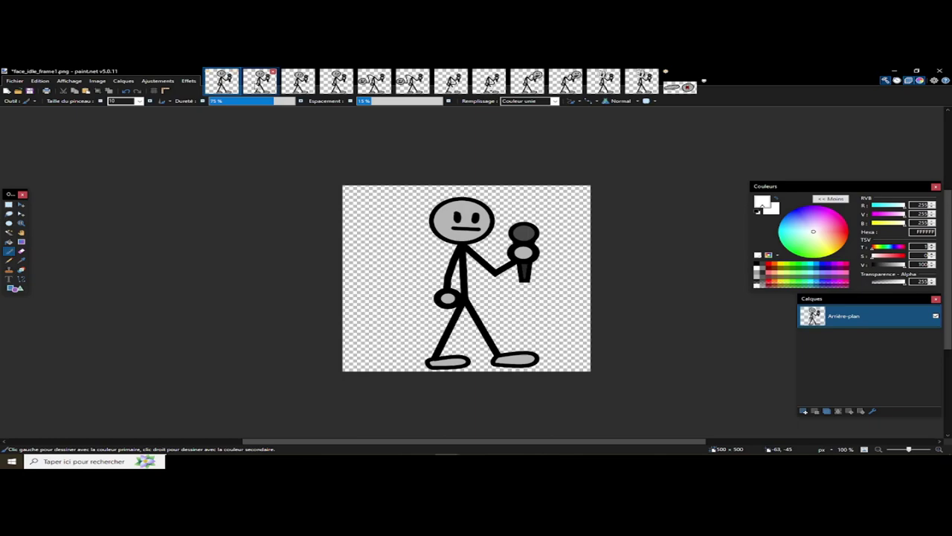
pyautogui.click(259, 82)
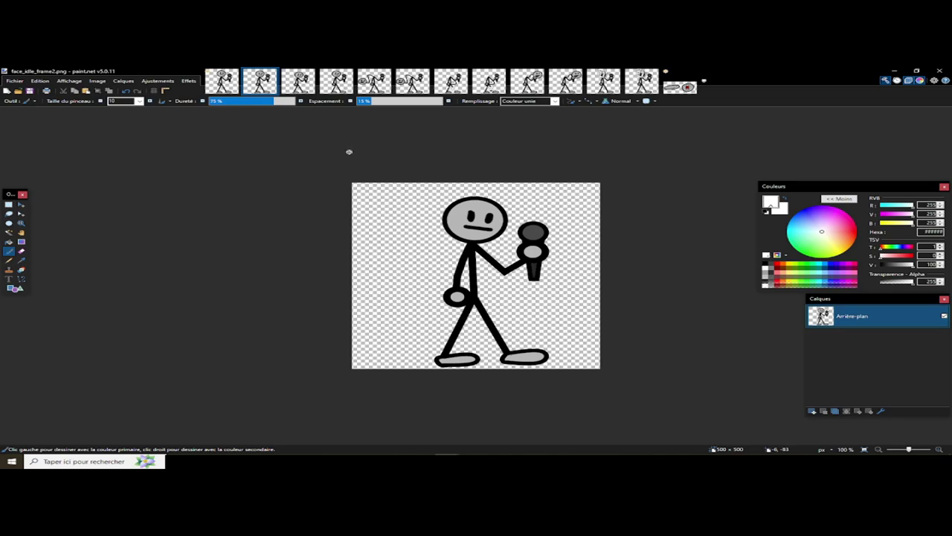
pyautogui.click(15, 81)
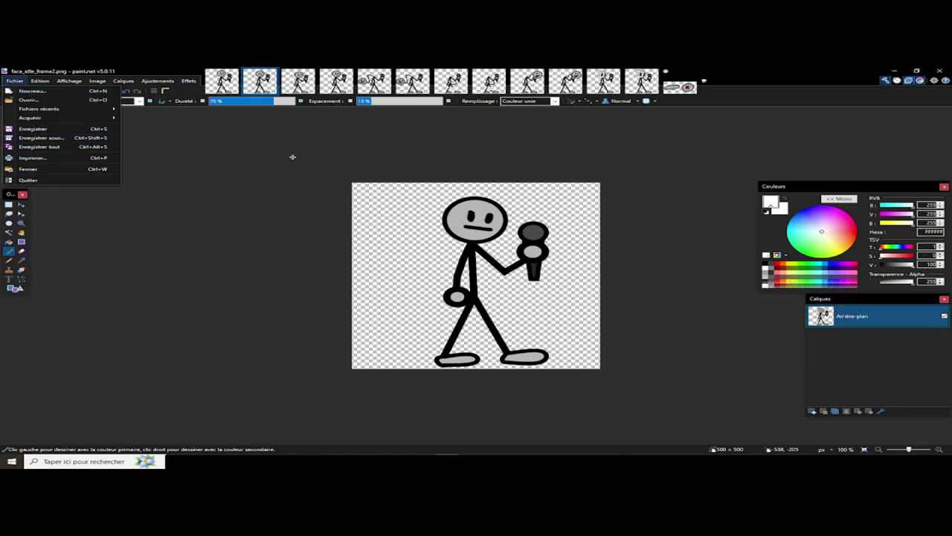
pyautogui.click(223, 164)
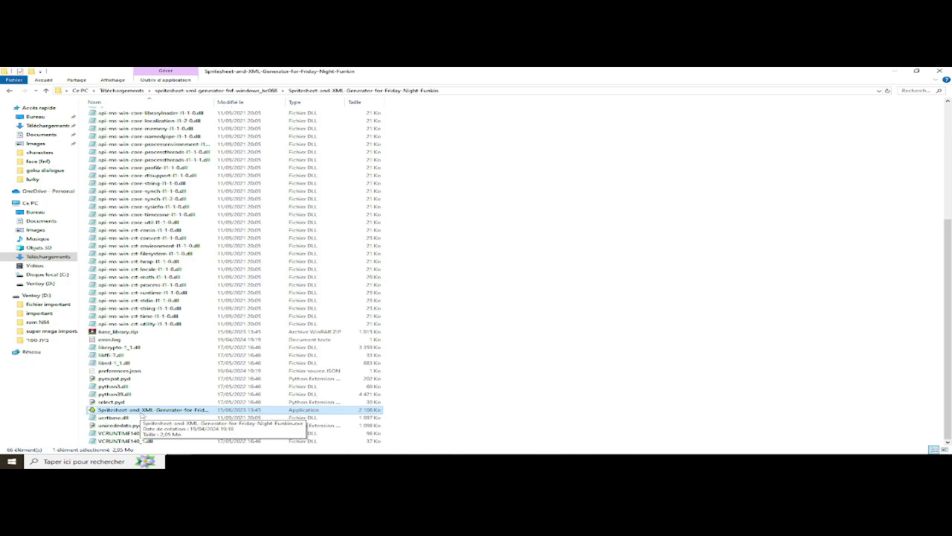
# Step: Open the Spritesheet-and-XML-Generator-for-Friday-Night-Funkin folder inside Images in File Explorer and launch the generator's executable
pyautogui.scroll(8, 149, 402)
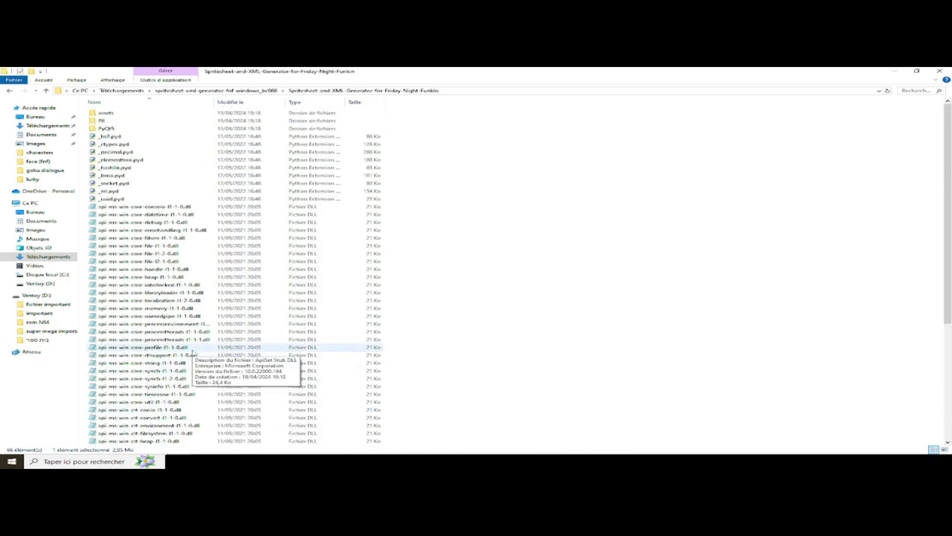
pyautogui.hotkey('alt', 'Left')
pyautogui.click(438, 240)
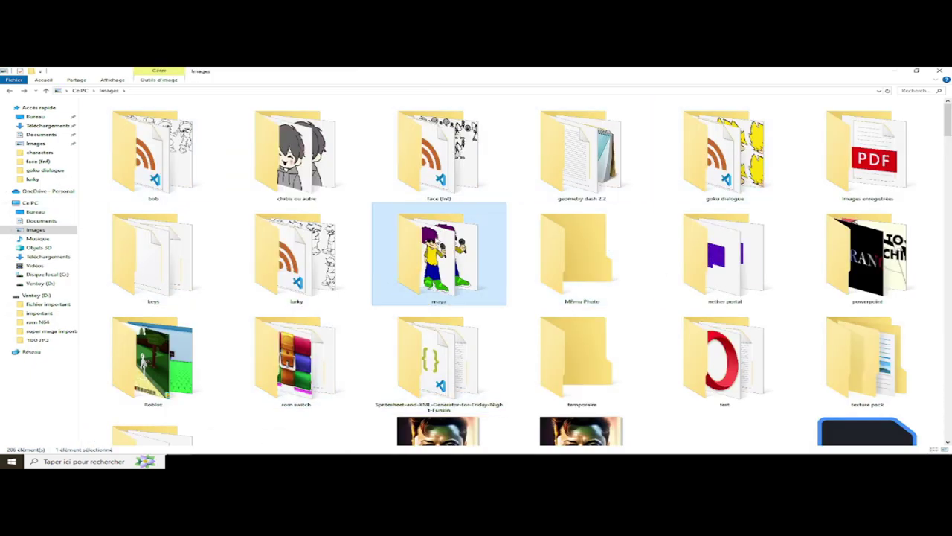
pyautogui.click(453, 376)
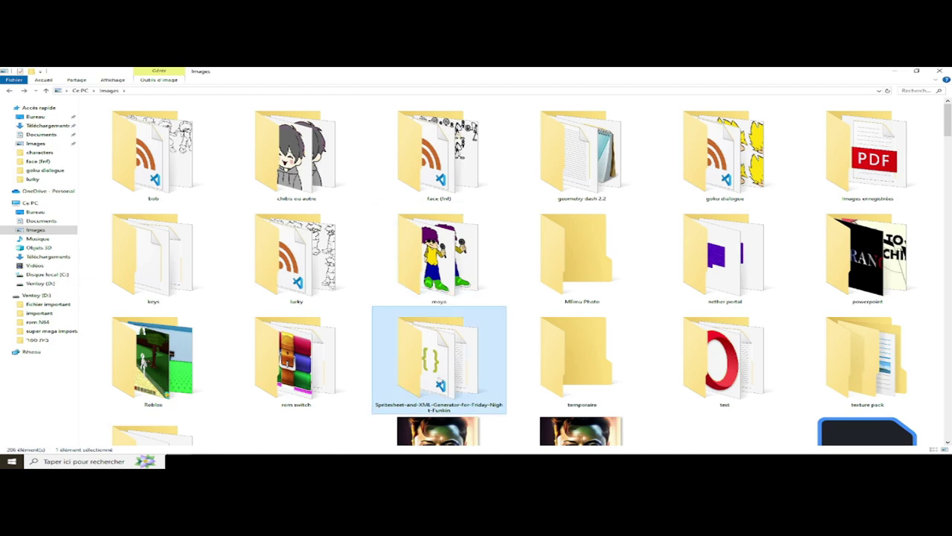
pyautogui.doubleClick(431, 365)
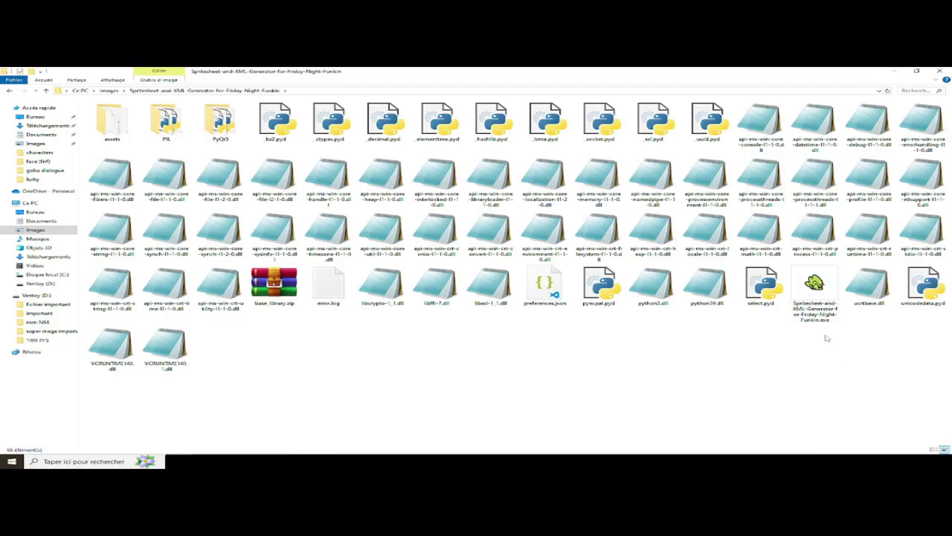
pyautogui.click(824, 326)
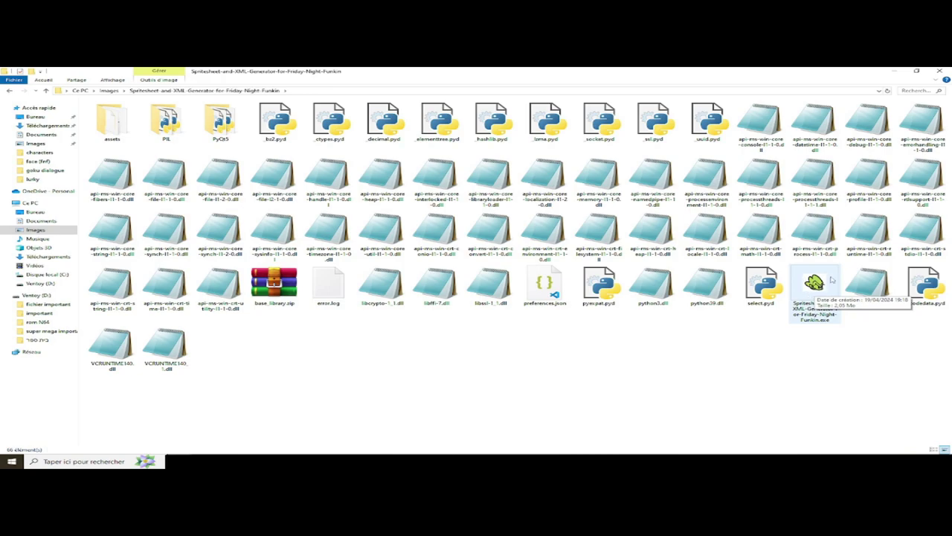
pyautogui.click(813, 290)
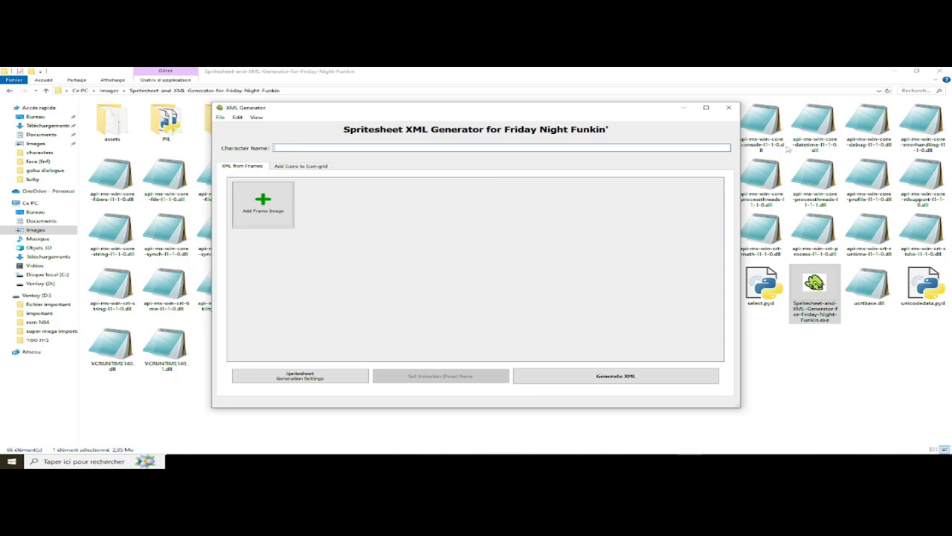
# Step: Start adding frame images and browse to the face (fnf) folder inside Images
pyautogui.click(272, 216)
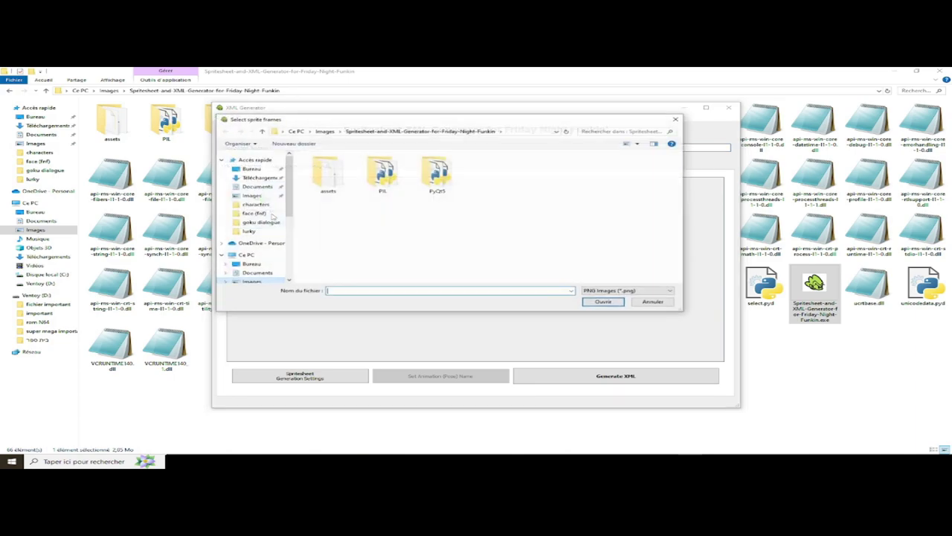
pyautogui.click(320, 133)
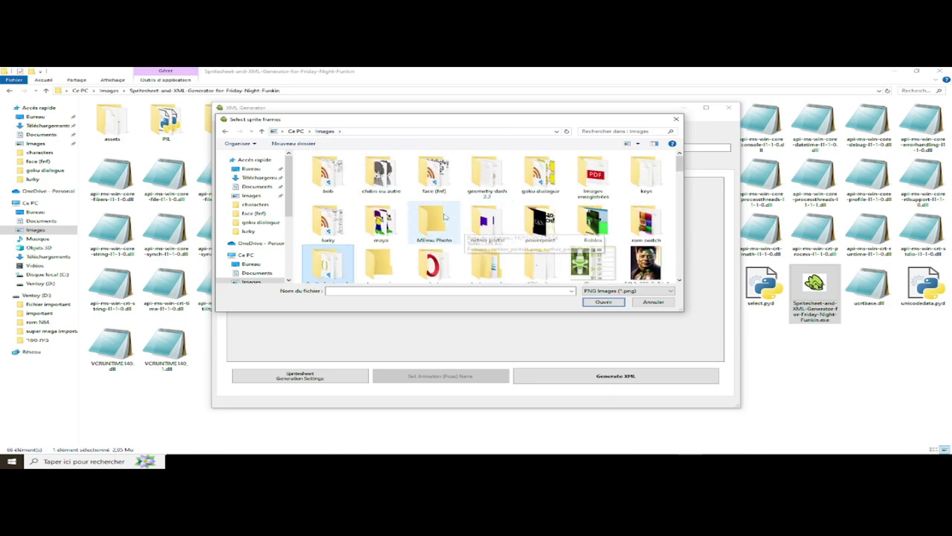
pyautogui.doubleClick(435, 177)
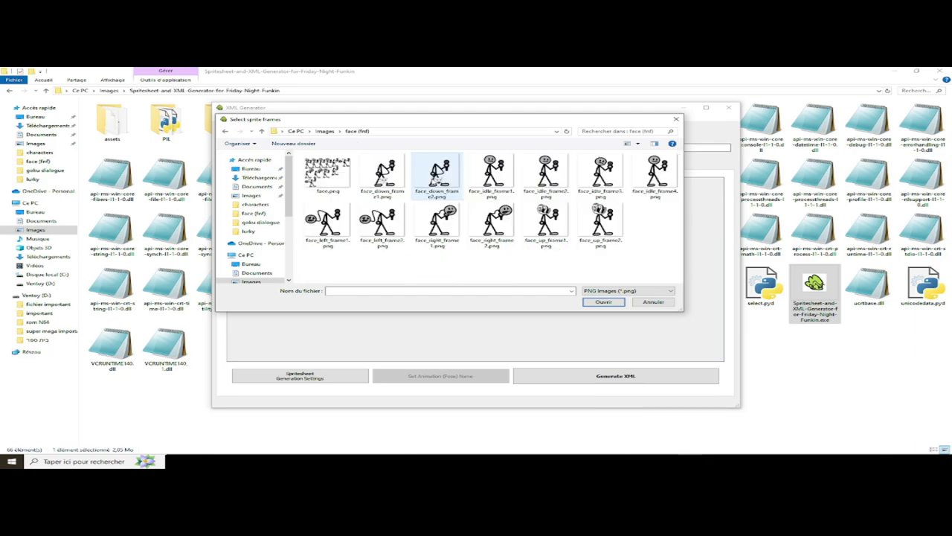
pyautogui.moveTo(325, 268)
pyautogui.mouseDown()
pyautogui.moveTo(715, 167)
pyautogui.moveTo(678, 204)
pyautogui.moveTo(387, 258)
pyautogui.moveTo(357, 253)
pyautogui.moveTo(404, 242)
pyautogui.moveTo(654, 235)
pyautogui.moveTo(327, 265)
pyautogui.mouseUp()
pyautogui.click(385, 174)
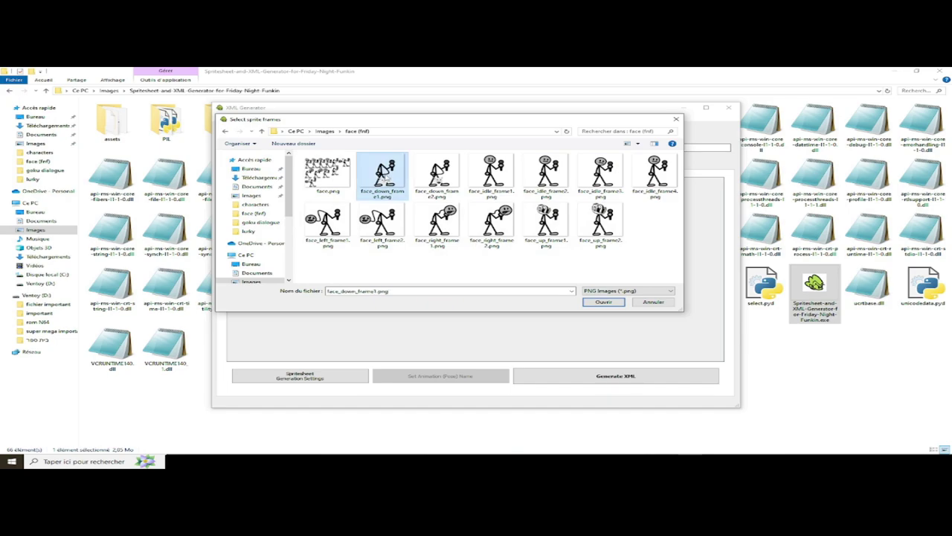
pyautogui.click(336, 173)
pyautogui.rightClick(341, 172)
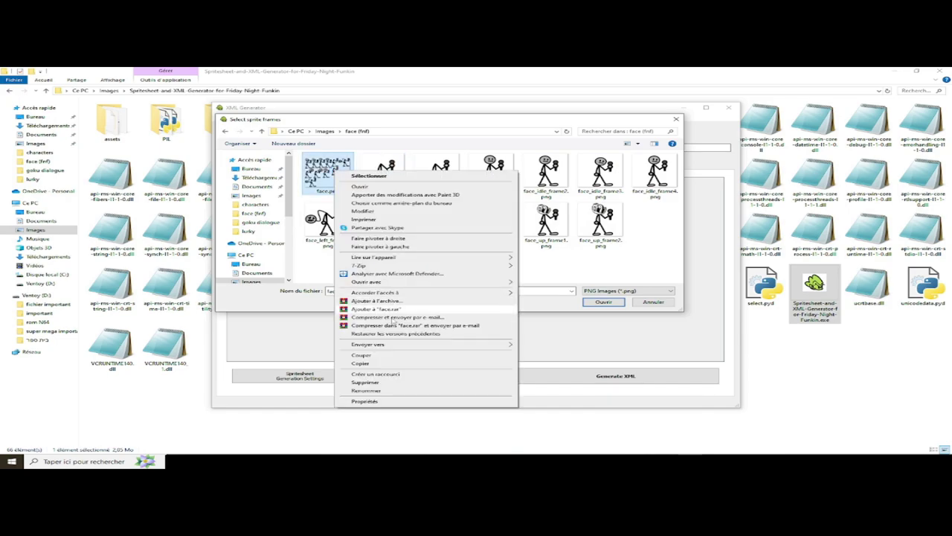
pyautogui.press('Escape')
pyautogui.press('Right')
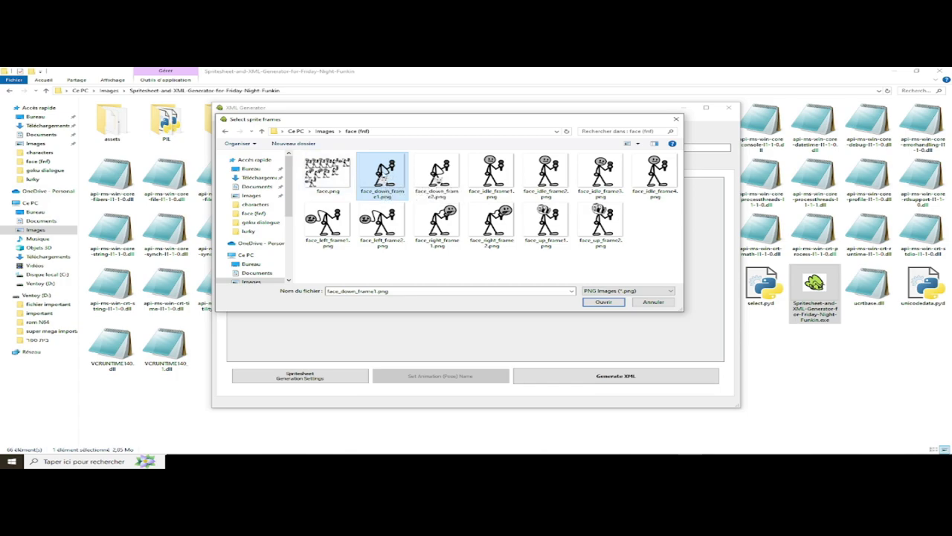
pyautogui.keyDown('shift'); pyautogui.click(613, 223); pyautogui.keyUp('shift')
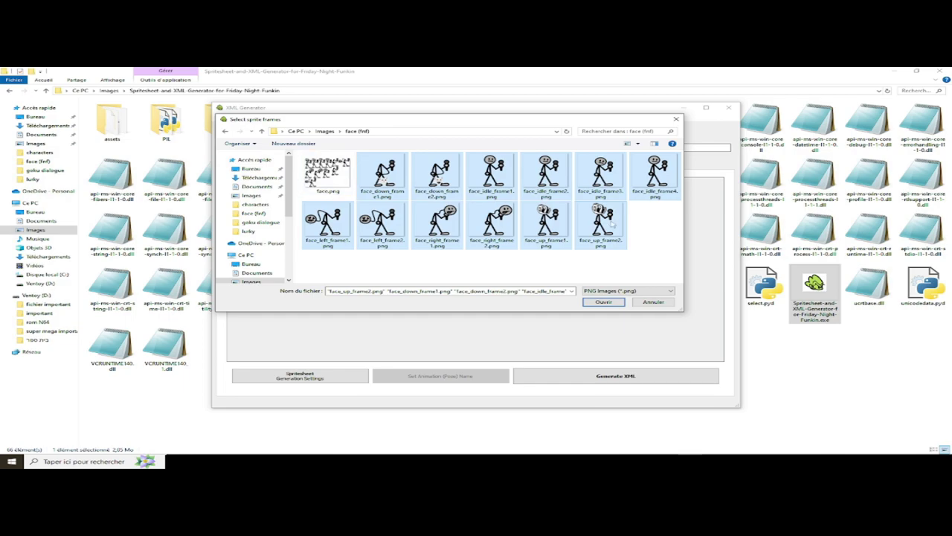
pyautogui.click(370, 187)
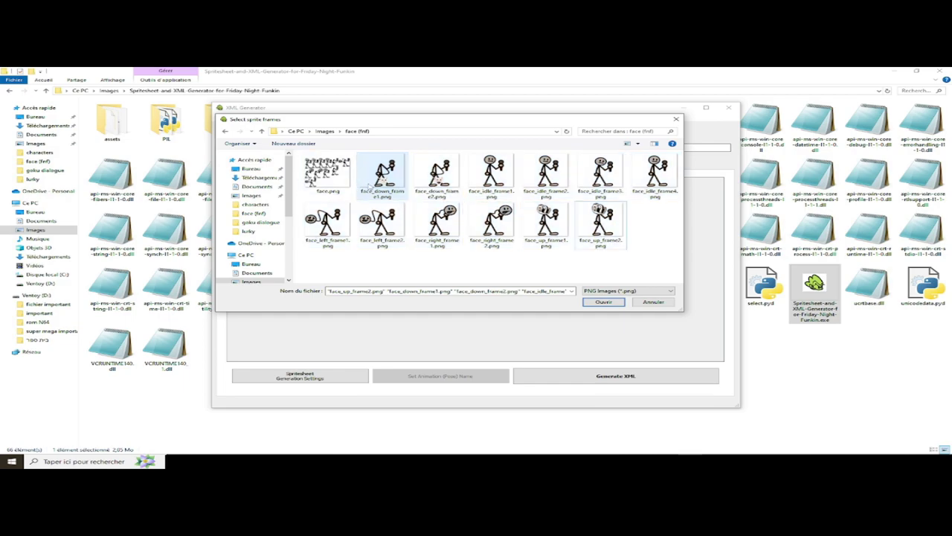
# Step: Add all frame images from face_down_frame1.png through face_up_frame2.png to the generator, leaving out face.png
pyautogui.click(382, 185)
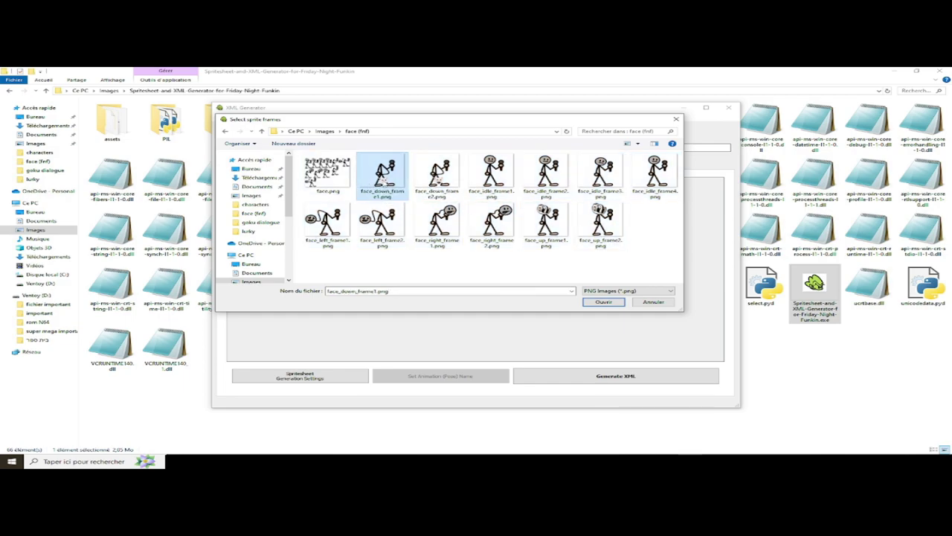
pyautogui.keyDown('shift'); pyautogui.click(601, 223); pyautogui.keyUp('shift')
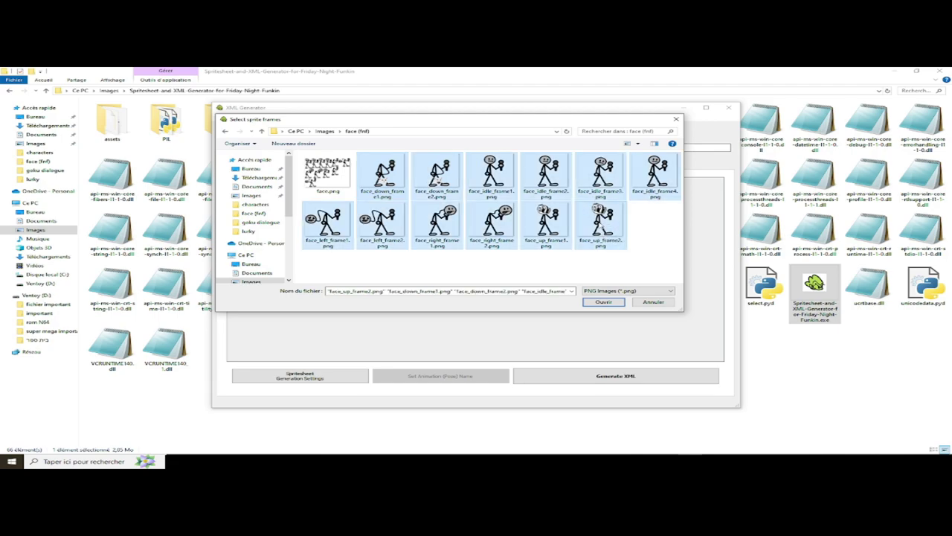
pyautogui.press('Return')
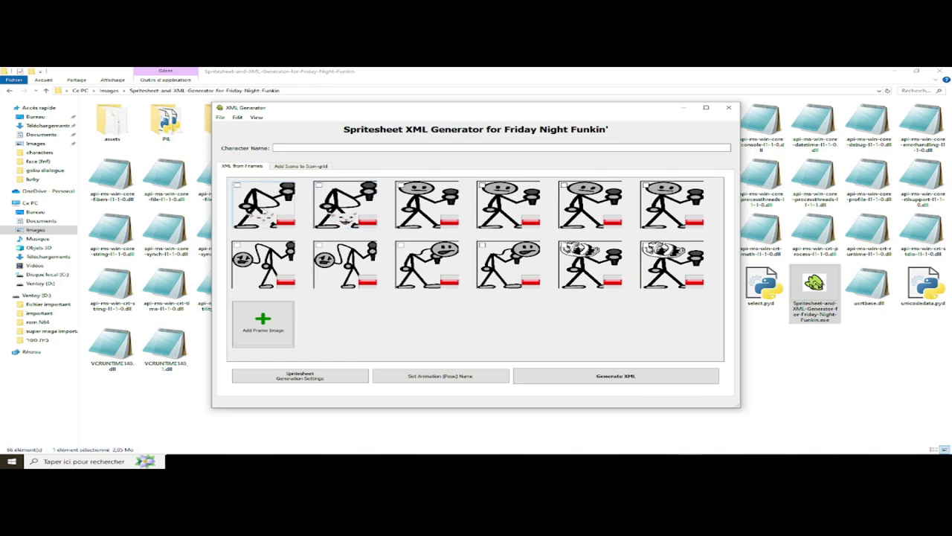
# Step: Set the animation (pose) prefix of the two down frames to "down"
pyautogui.click(237, 184)
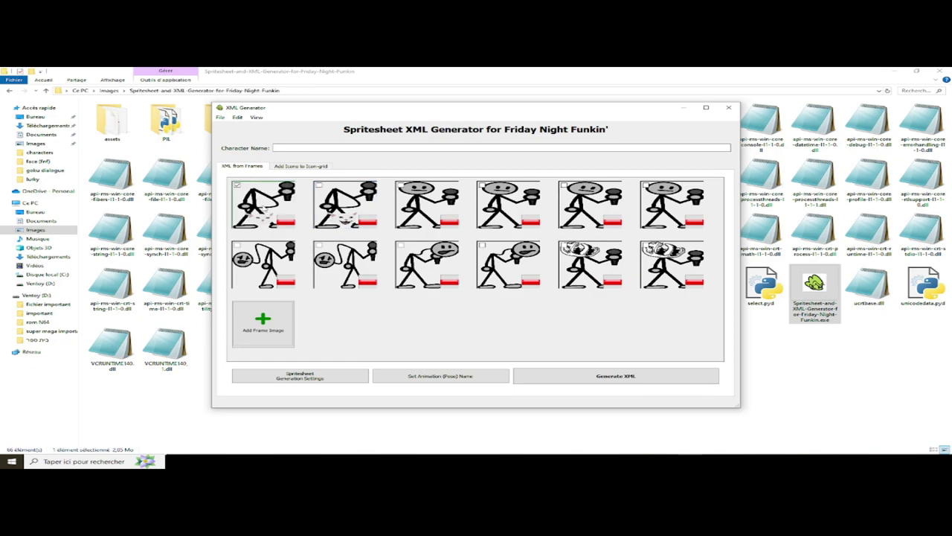
pyautogui.click(344, 199)
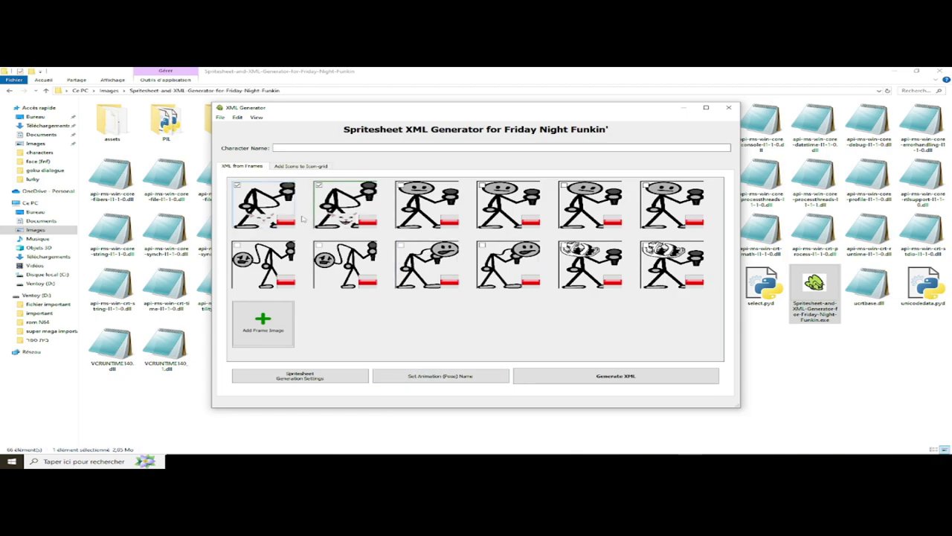
pyautogui.click(437, 377)
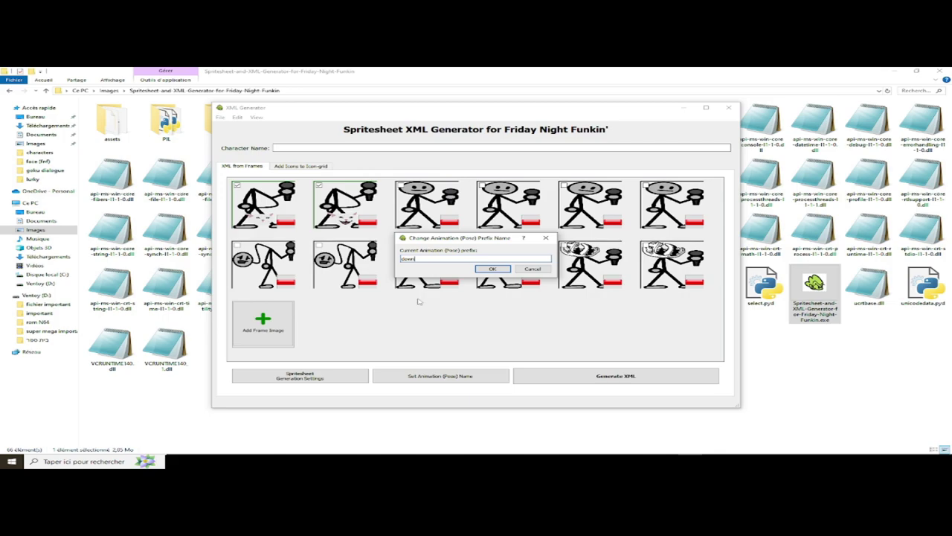
pyautogui.click(493, 270)
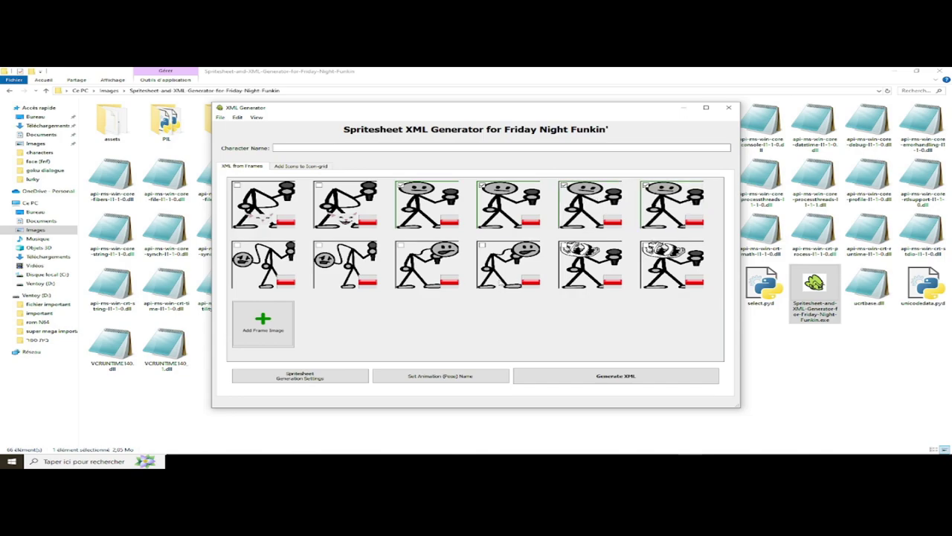
# Step: Set the animation (pose) prefix of the four idle frames to "idle"
pyautogui.click(420, 378)
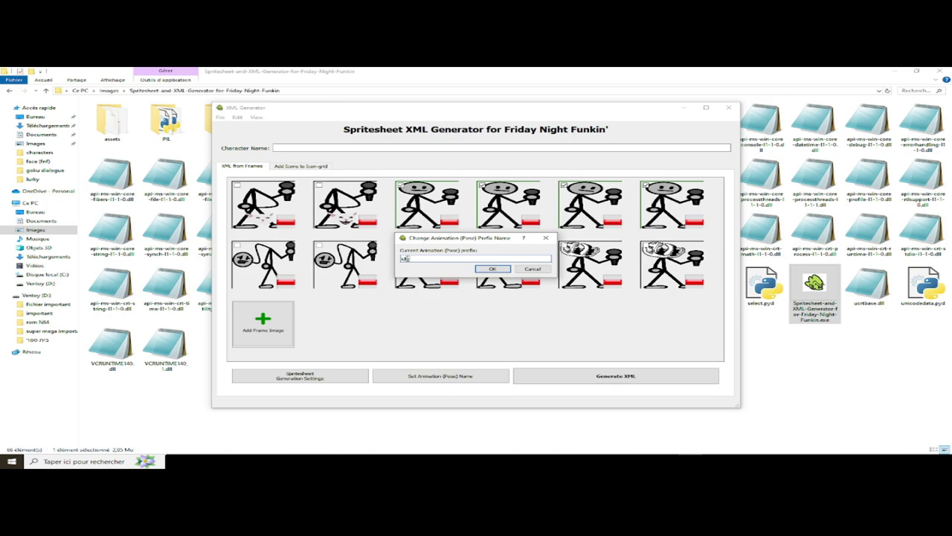
pyautogui.click(492, 270)
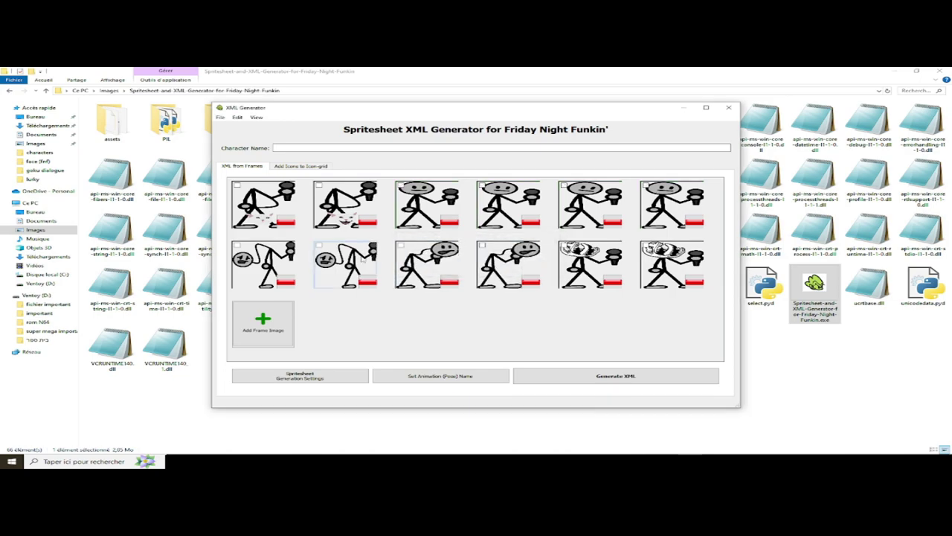
# Step: Set the animation (pose) prefixes of the remaining left, right and up frame pairs to "left", "right" and "up" respectively
pyautogui.click(409, 374)
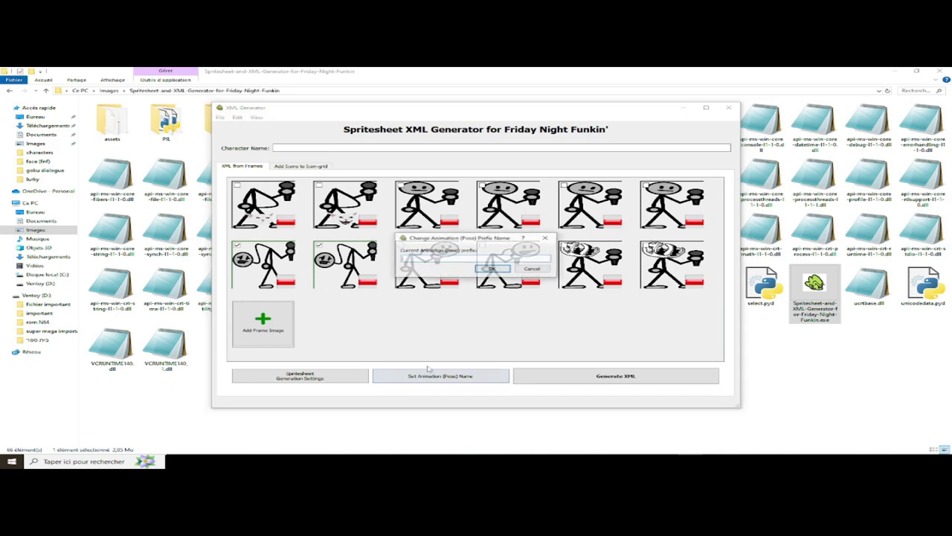
pyautogui.click(492, 269)
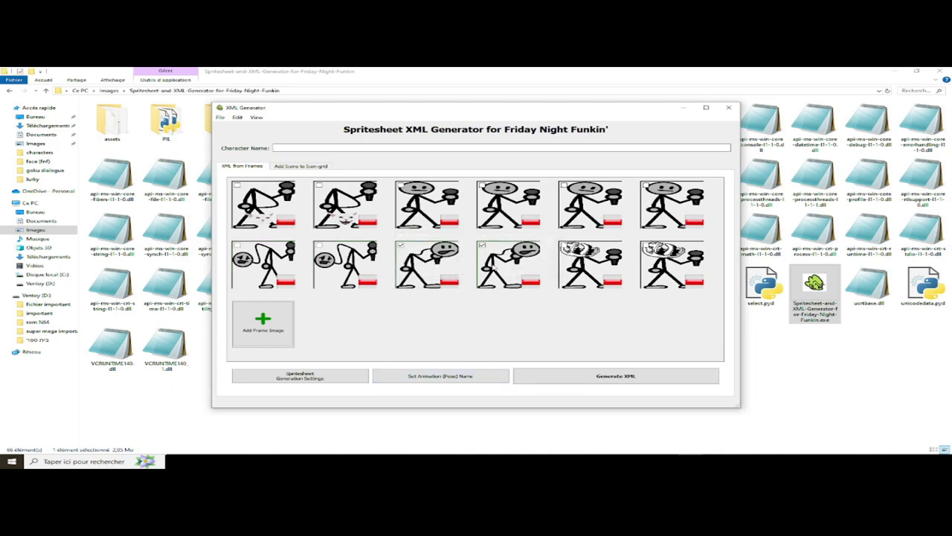
pyautogui.click(406, 376)
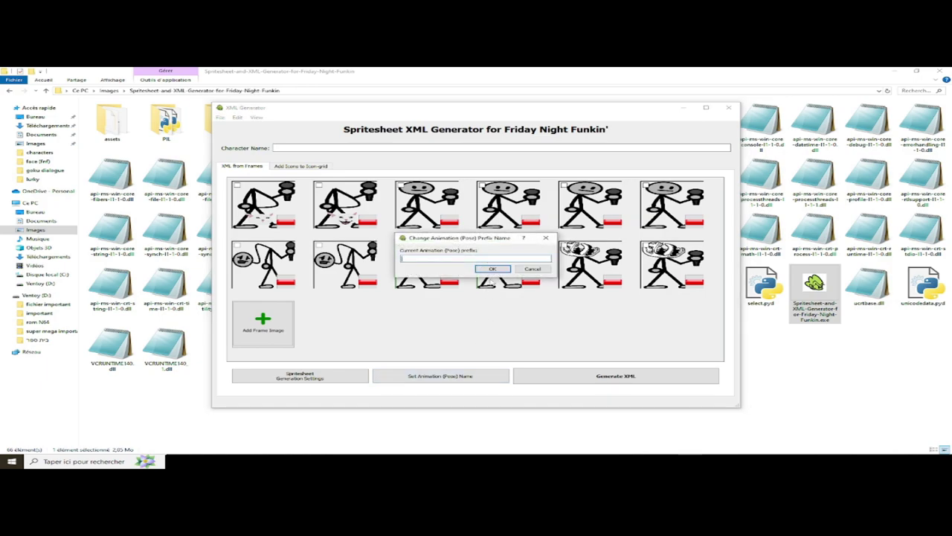
pyautogui.click(492, 268)
pyautogui.click(427, 376)
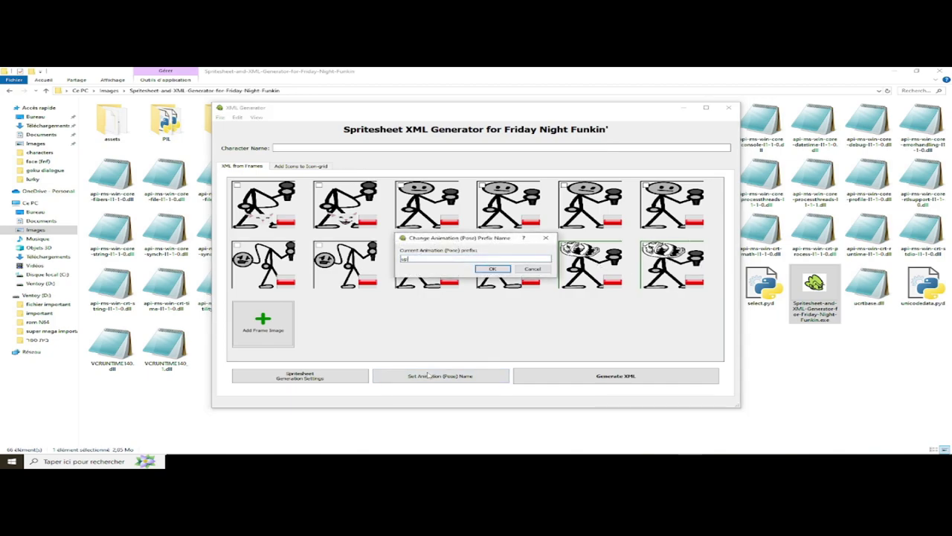
pyautogui.click(492, 269)
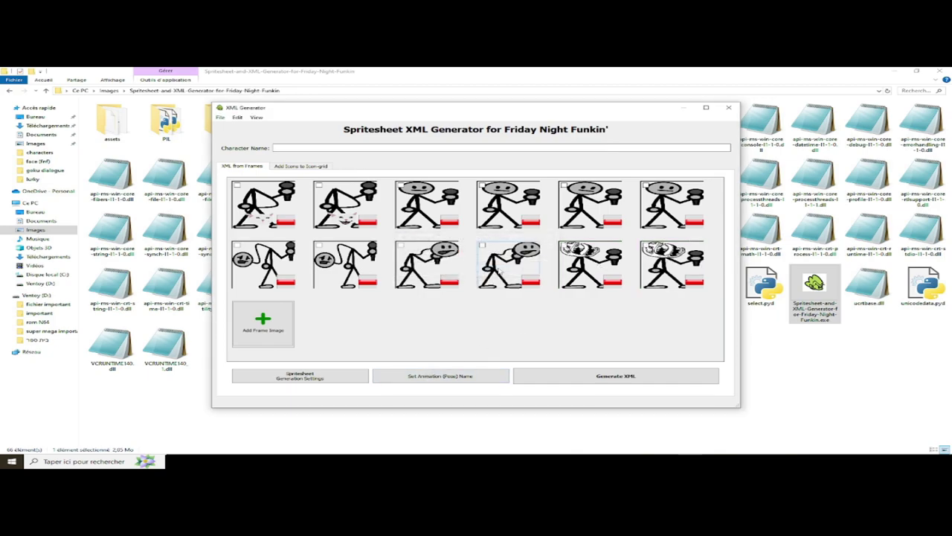
# Step: Name the character "face2", generate its spritesheet and XML into the face (fnf) folder, and close the generator
pyautogui.click(289, 148)
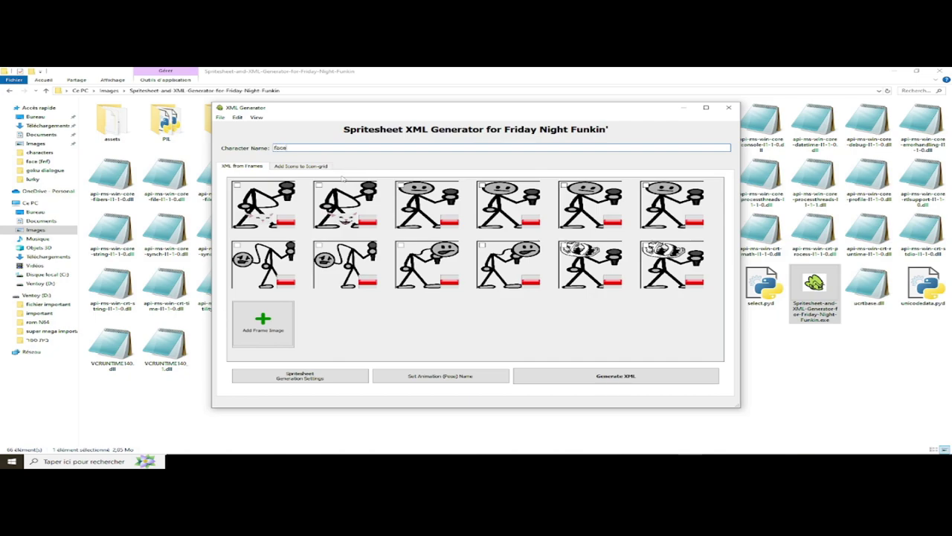
pyautogui.click(629, 376)
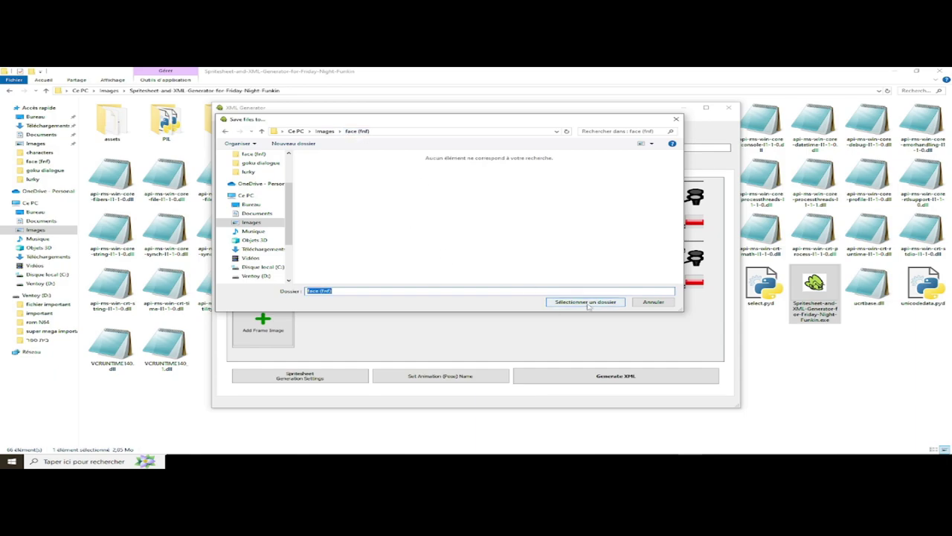
pyautogui.click(548, 304)
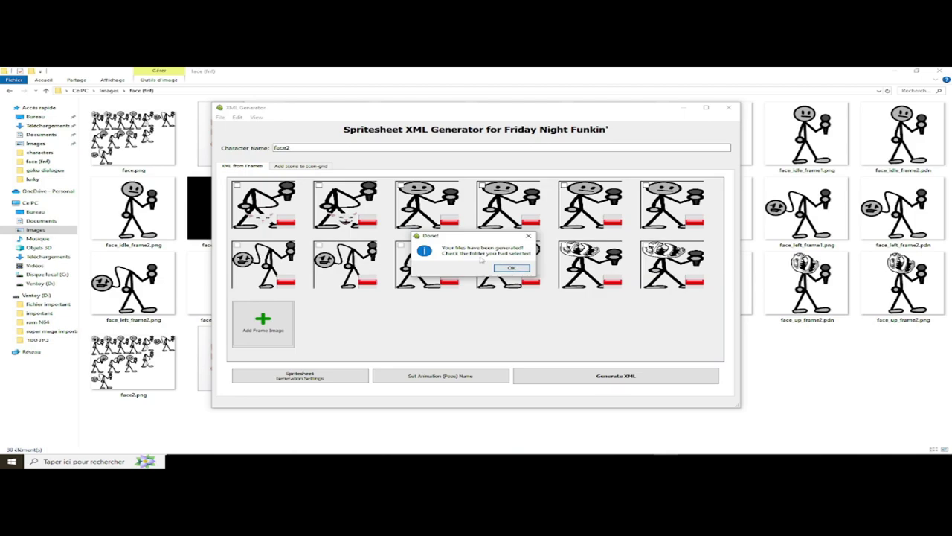
pyautogui.click(511, 268)
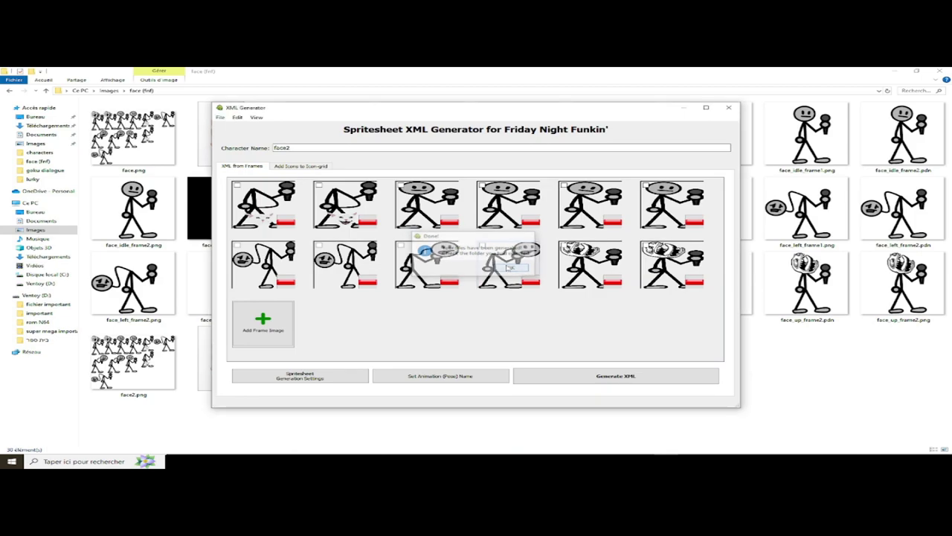
pyautogui.click(731, 109)
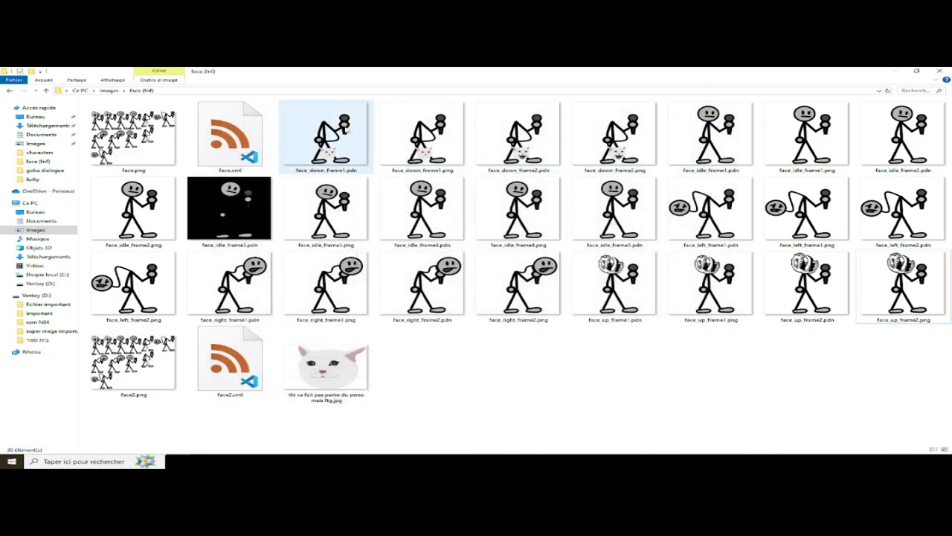
# Step: Copy face2.png and face2.xml from the face (fnf) folder into PsychEngine's mods/images/characters folder
pyautogui.moveTo(118, 409)
pyautogui.mouseDown()
pyautogui.moveTo(174, 335)
pyautogui.moveTo(168, 390)
pyautogui.moveTo(213, 415)
pyautogui.mouseUp()
pyautogui.moveTo(138, 417); pyautogui.dragTo(256, 342)
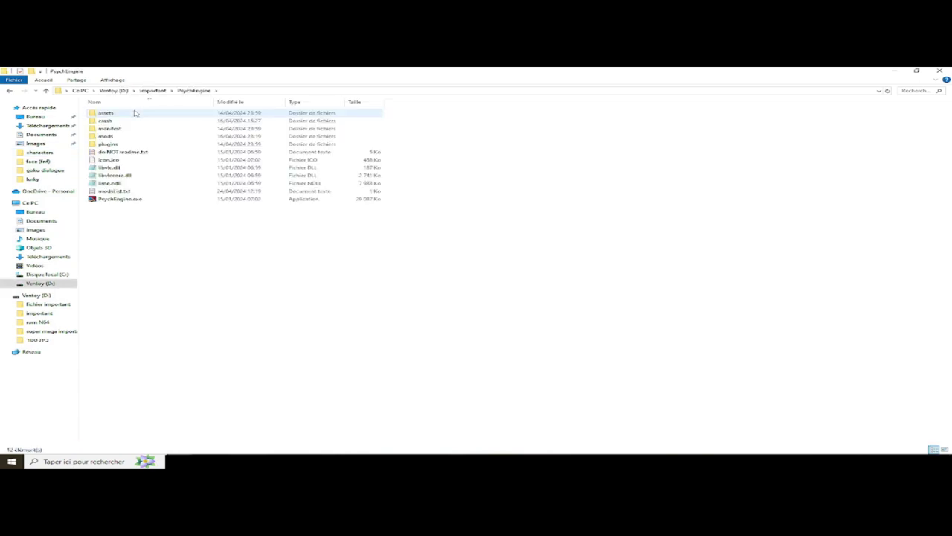
pyautogui.doubleClick(118, 138)
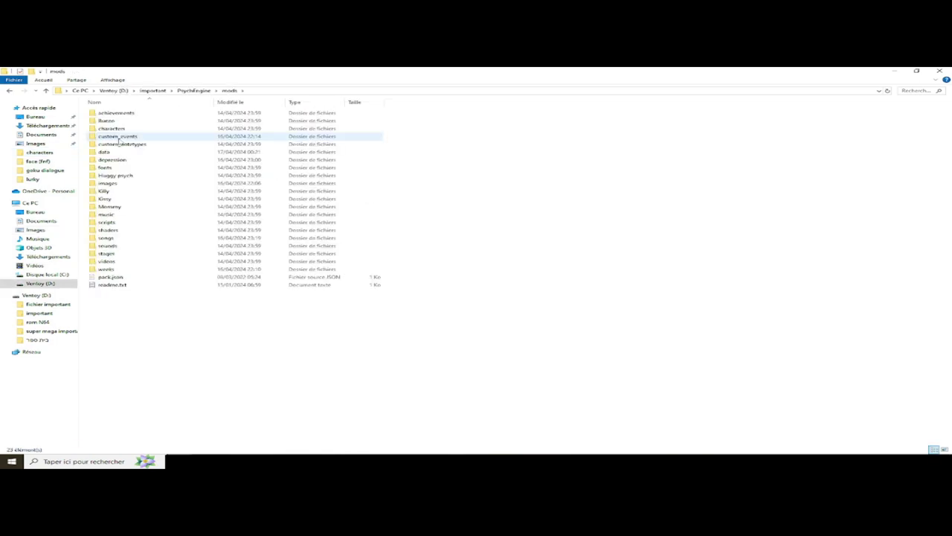
pyautogui.click(193, 91)
pyautogui.doubleClick(111, 137)
pyautogui.doubleClick(110, 183)
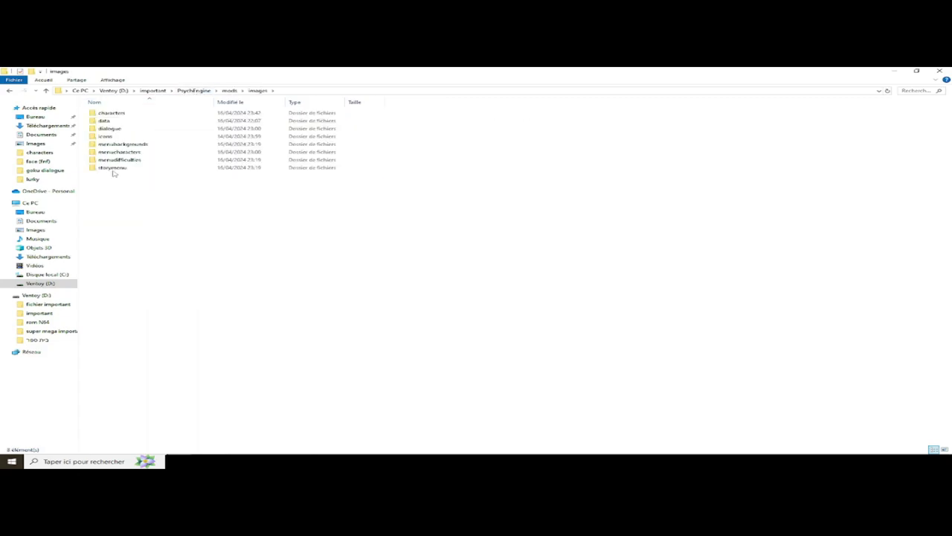
pyautogui.doubleClick(136, 113)
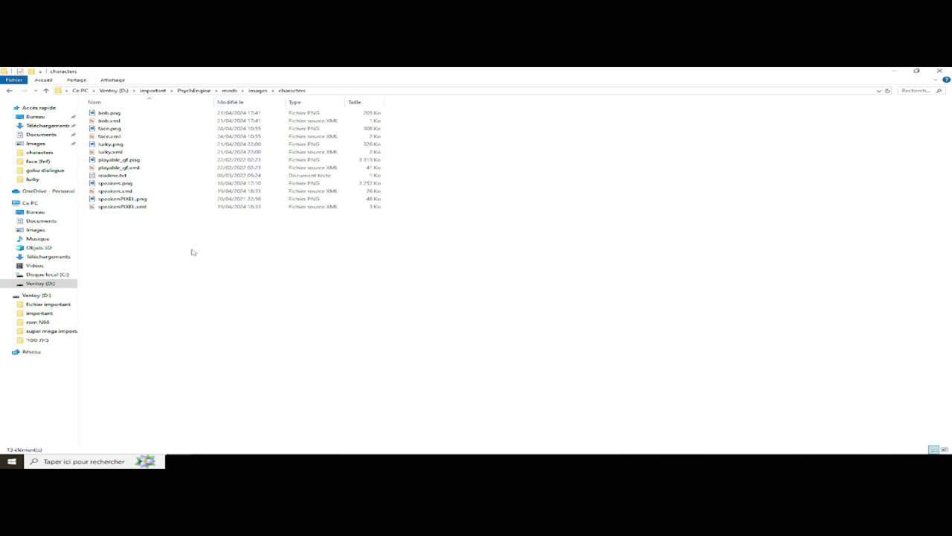
pyautogui.hotkey('ctrl', 'v')
# Step: Open face2.xml in the code editor to examine its pose names and return to the characters folder
pyautogui.moveTo(126, 246); pyautogui.dragTo(146, 230)
pyautogui.moveTo(134, 233); pyautogui.dragTo(126, 233)
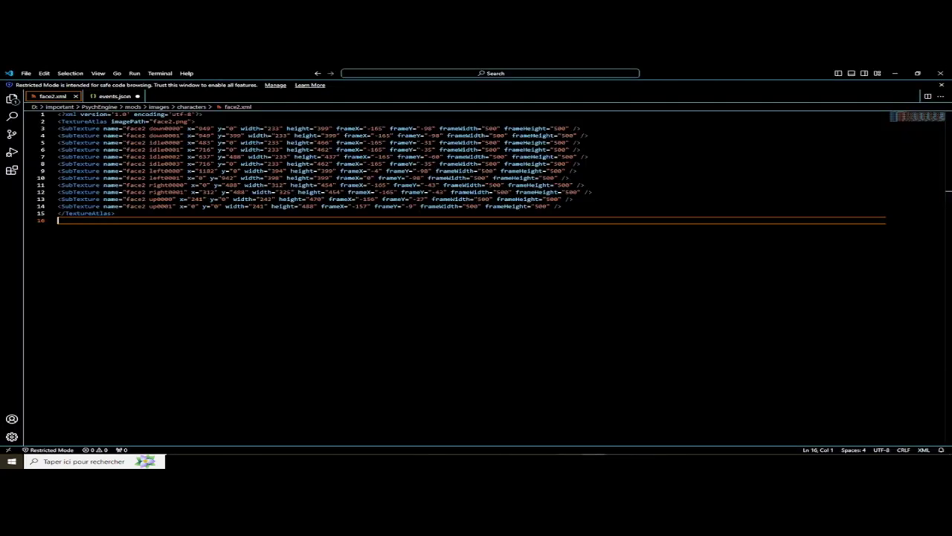
pyautogui.moveTo(565, 462)
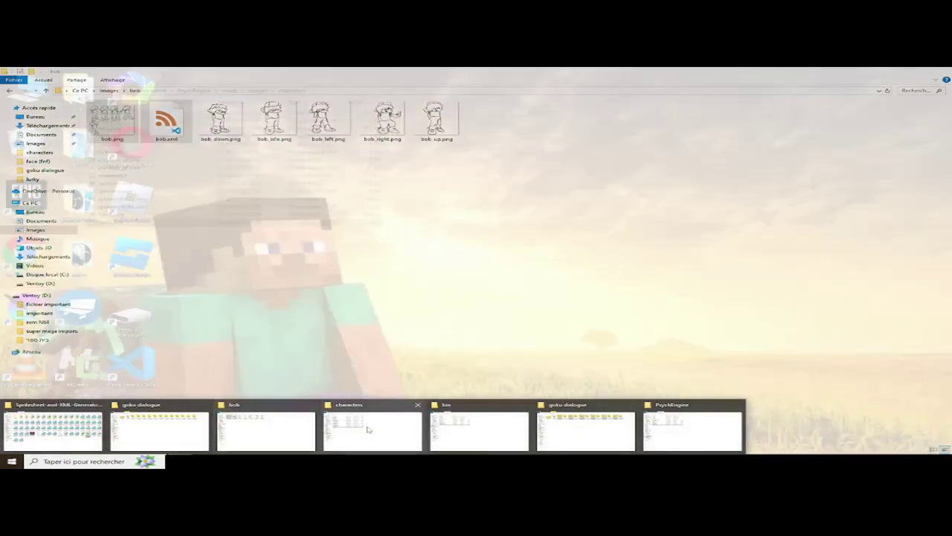
pyautogui.click(368, 430)
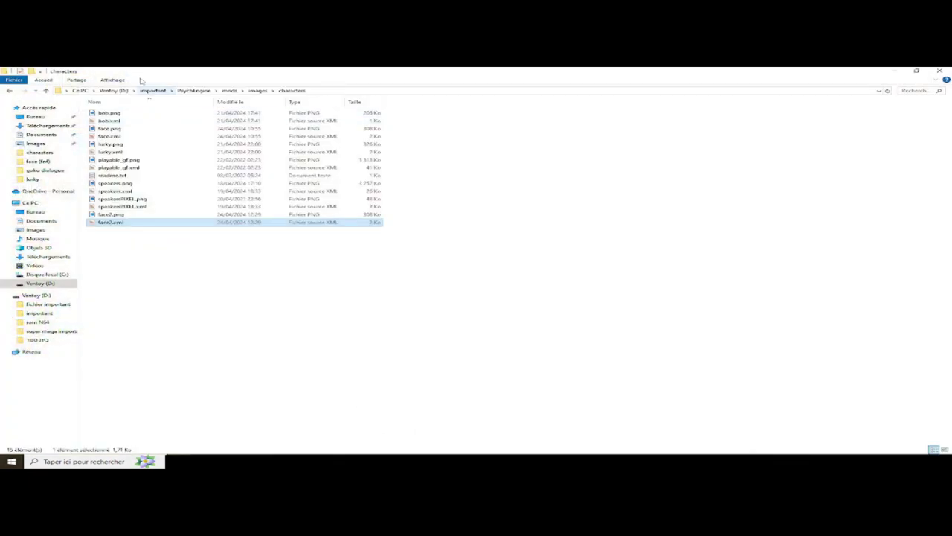
# Step: Launch PsychEngine.exe from the PsychEngine folder and continue past the title screen to the main menu
pyautogui.click(194, 90)
pyautogui.doubleClick(130, 200)
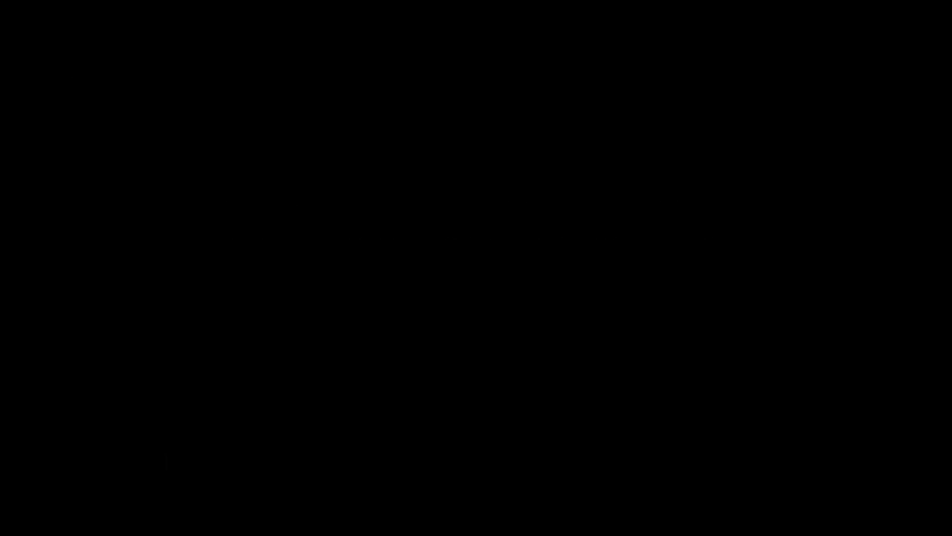
pyautogui.press('Return')
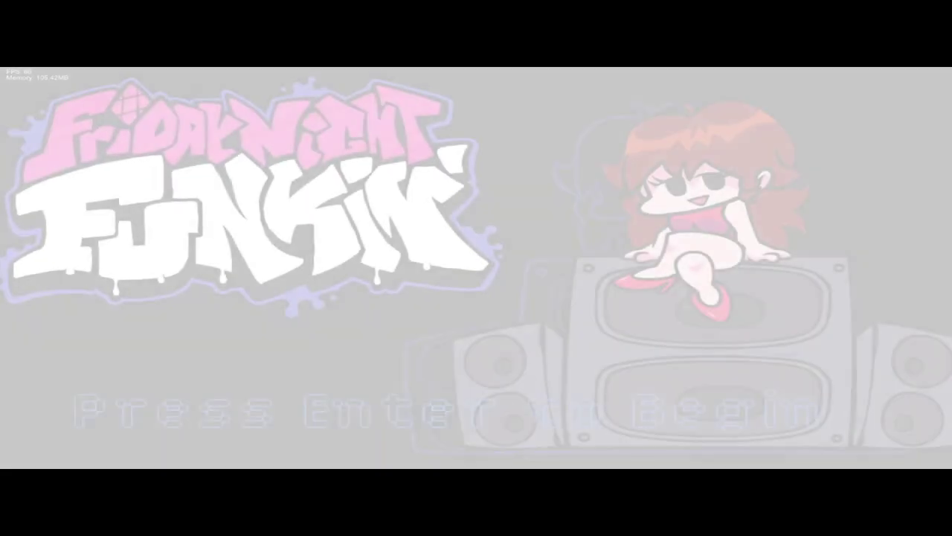
pyautogui.press('Return')
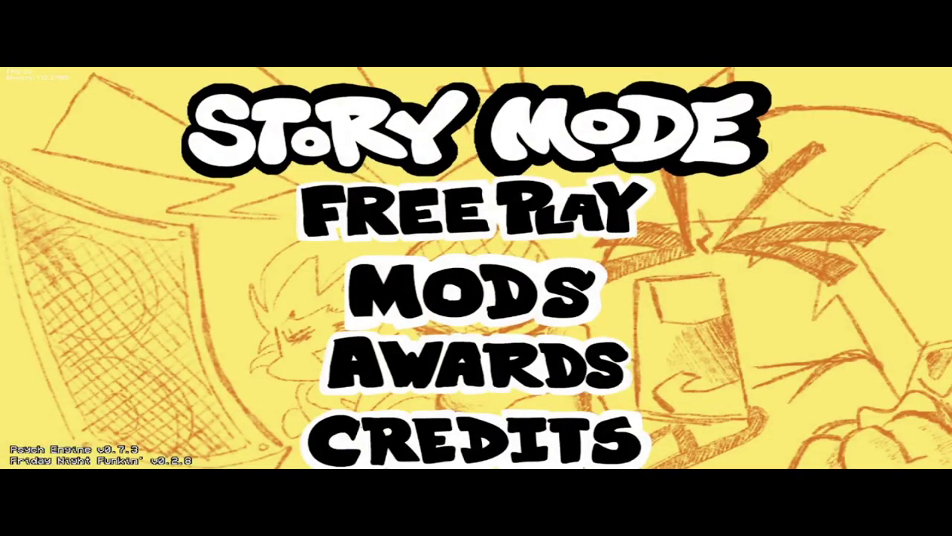
# Step: Open the Character Editor from the developer editors list with no mod directory loaded
pyautogui.press('7')
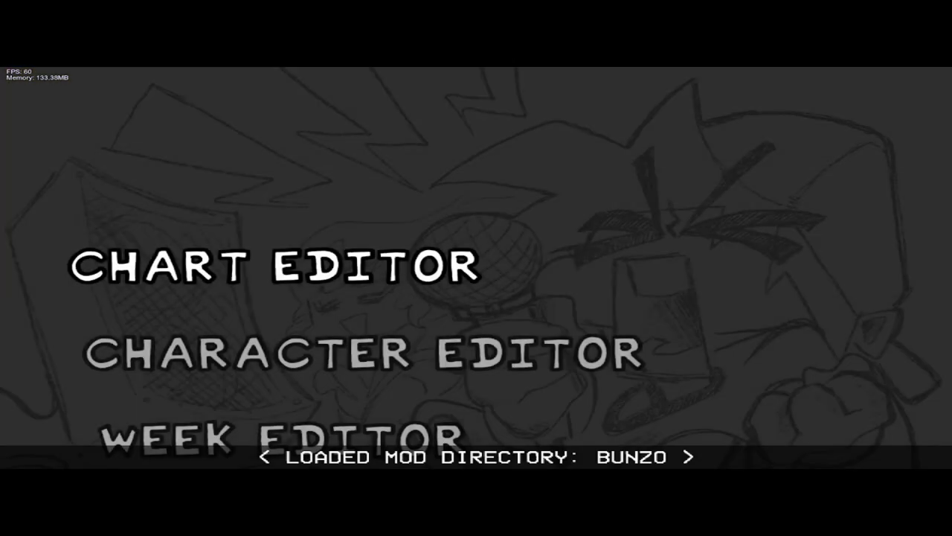
pyautogui.press('Down')
pyautogui.press('Left')
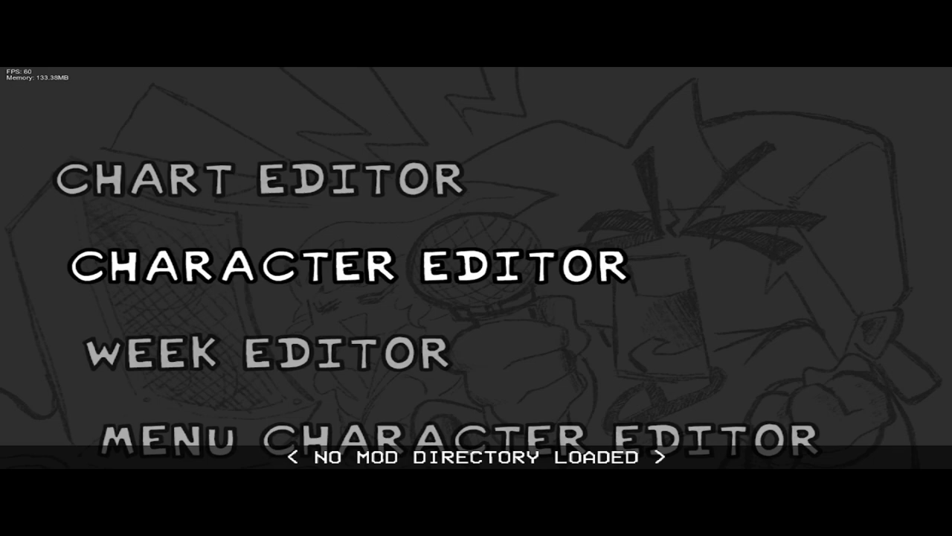
pyautogui.press('Return')
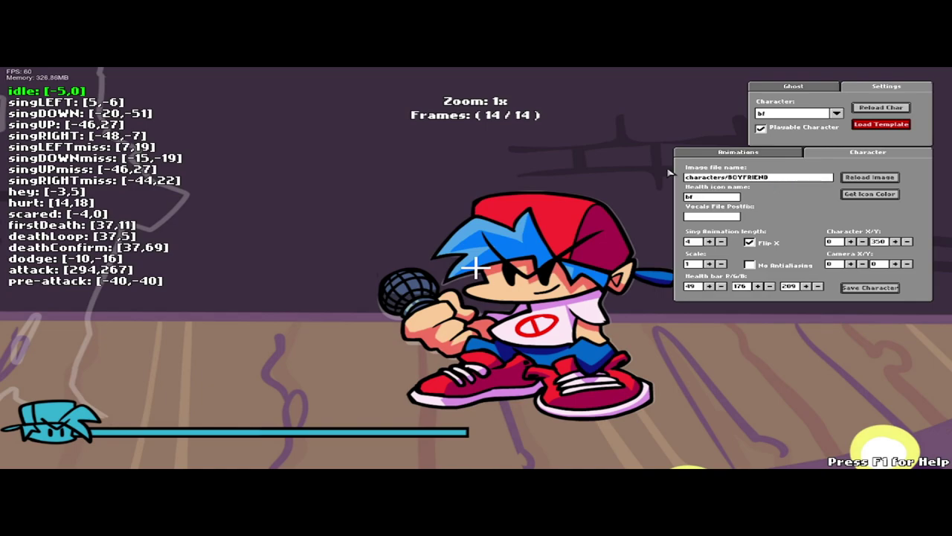
# Step: Load characters/face2 as the character's image file, and turn off Playable Character and Flip X
pyautogui.click(784, 173)
pyautogui.press('BackSpace')
pyautogui.write('2')
pyautogui.click(886, 181)
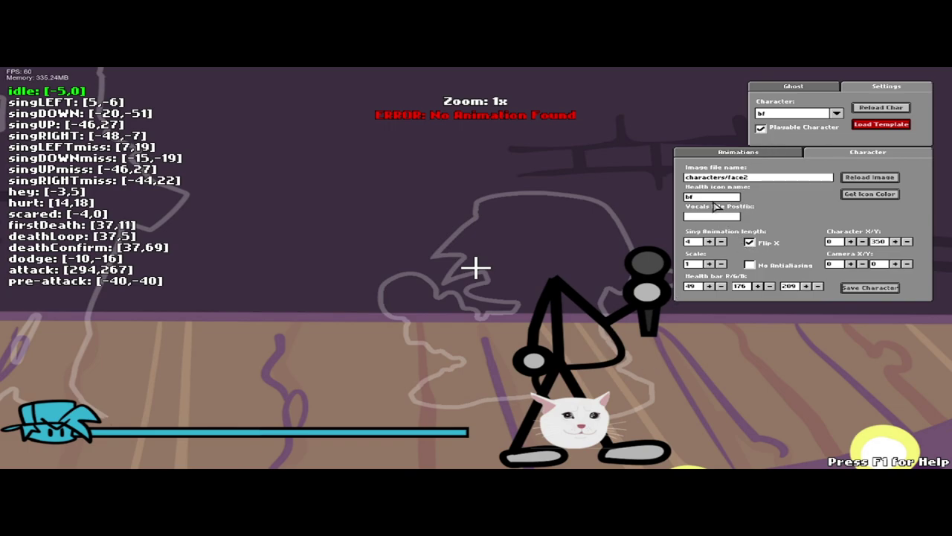
pyautogui.click(761, 127)
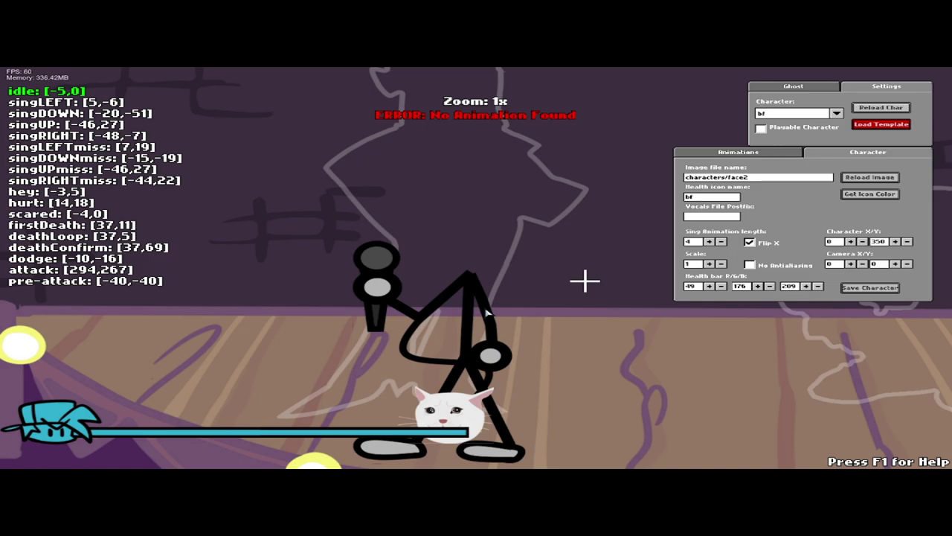
pyautogui.click(752, 243)
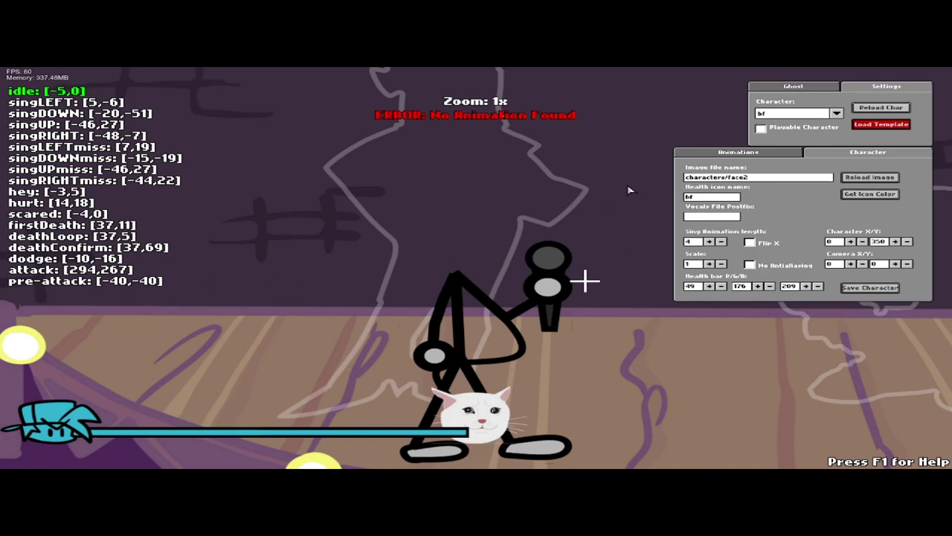
# Step: Set the character's X position to -50
pyautogui.click(852, 241)
pyautogui.click(852, 241)
pyautogui.click(861, 241)
pyautogui.click(862, 241)
pyautogui.click(862, 241)
pyautogui.click(862, 241)
pyautogui.click(862, 241)
pyautogui.click(862, 241)
pyautogui.click(861, 241)
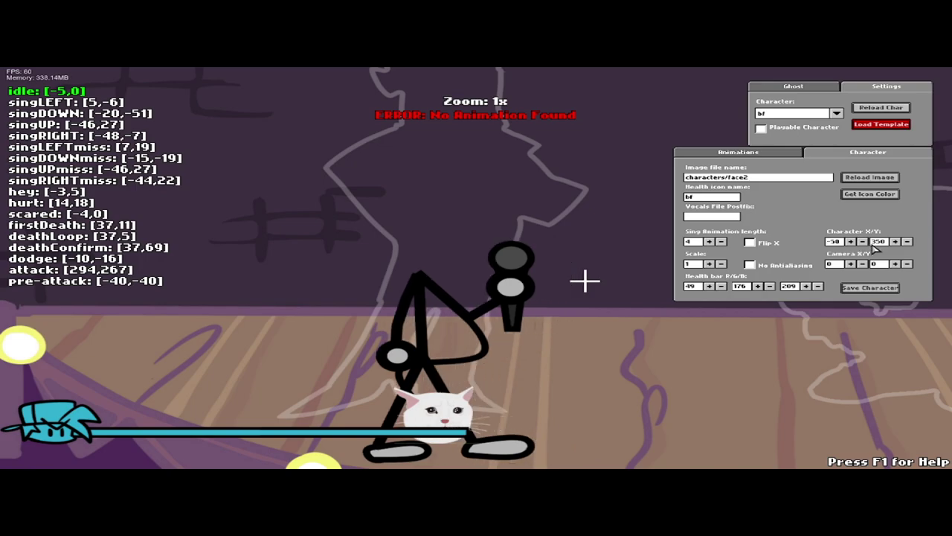
# Step: Raise the character on the stage by setting its Y position to 250
pyautogui.click(896, 241)
pyautogui.click(907, 242)
pyautogui.click(907, 242)
pyautogui.click(907, 241)
pyautogui.click(907, 242)
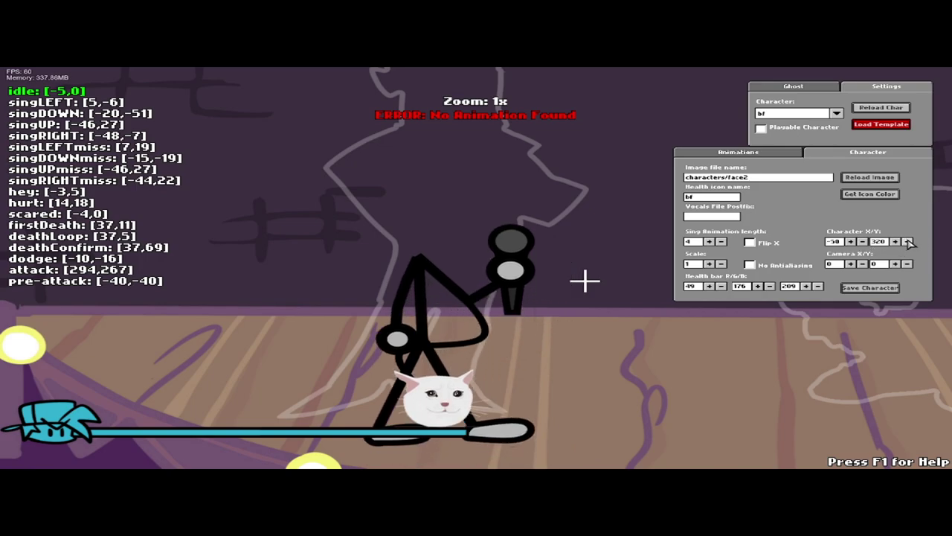
pyautogui.click(907, 241)
pyautogui.click(907, 242)
pyautogui.click(907, 242)
pyautogui.click(907, 241)
pyautogui.click(907, 241)
pyautogui.click(907, 241)
pyautogui.click(907, 242)
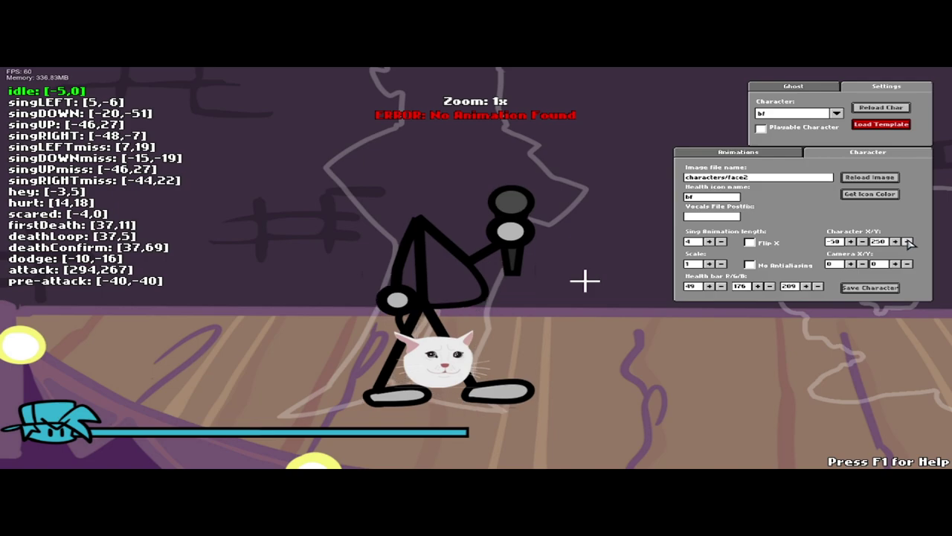
# Step: Shift the character further left by setting its X position to -100
pyautogui.click(850, 241)
pyautogui.click(862, 241)
pyautogui.click(862, 241)
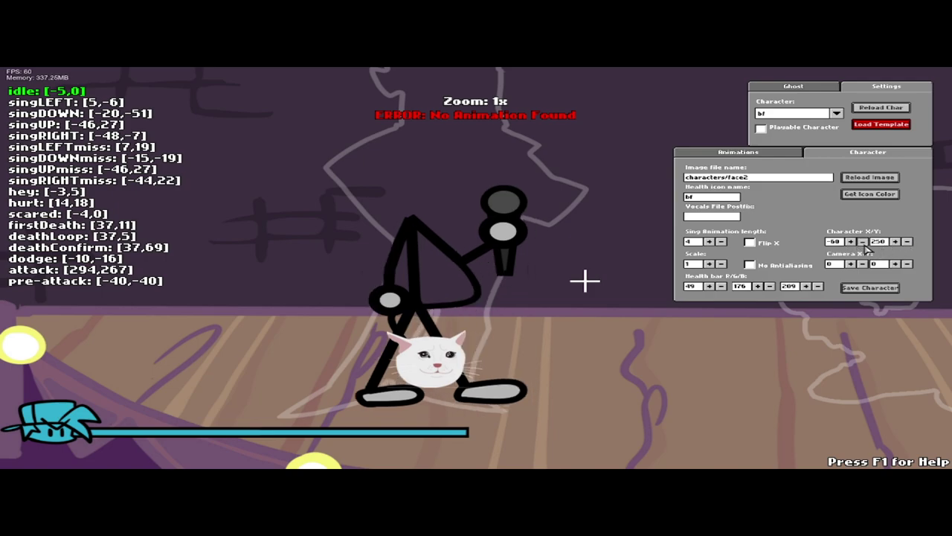
pyautogui.click(862, 242)
pyautogui.click(861, 241)
pyautogui.click(862, 241)
pyautogui.click(862, 241)
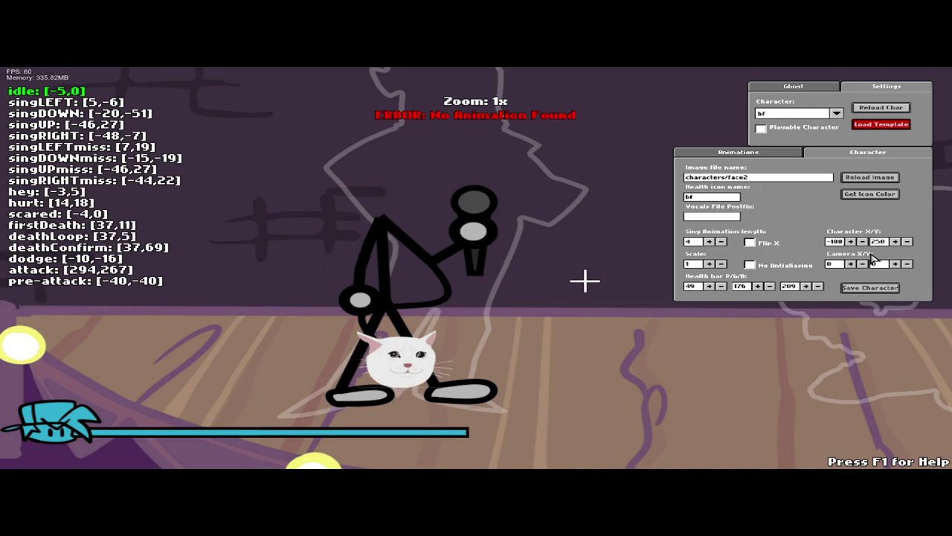
# Step: Set the character's scale to 1.1 and its position to X -90 and Y 210
pyautogui.click(709, 263)
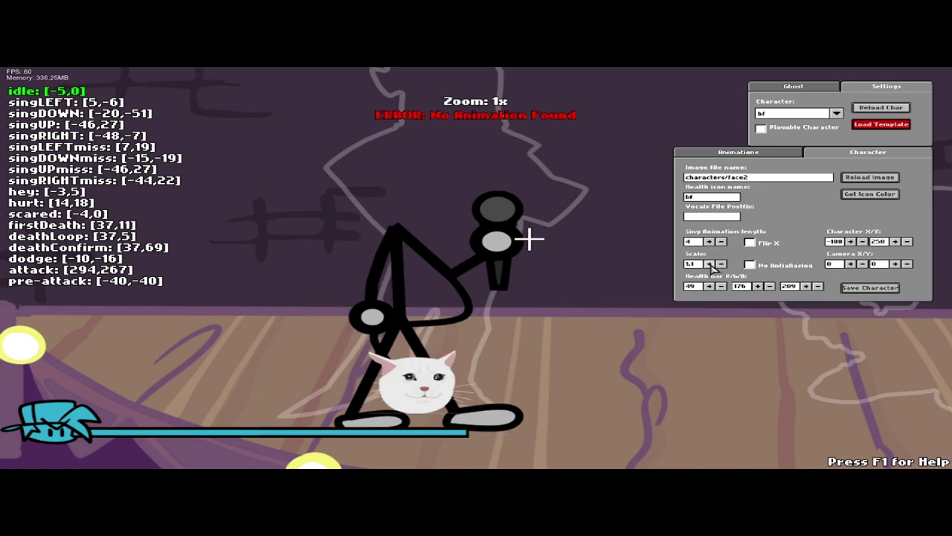
pyautogui.click(852, 244)
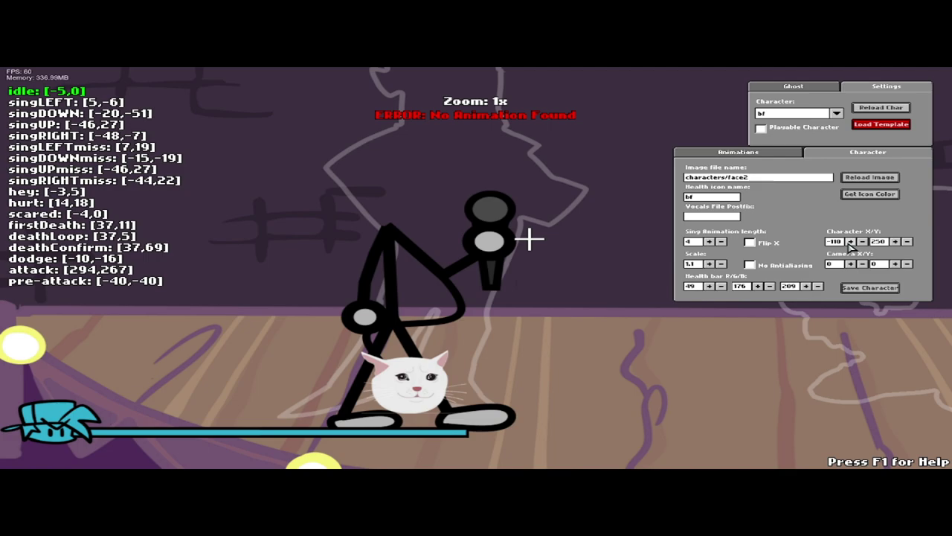
pyautogui.click(852, 246)
pyautogui.click(852, 246)
pyautogui.click(895, 242)
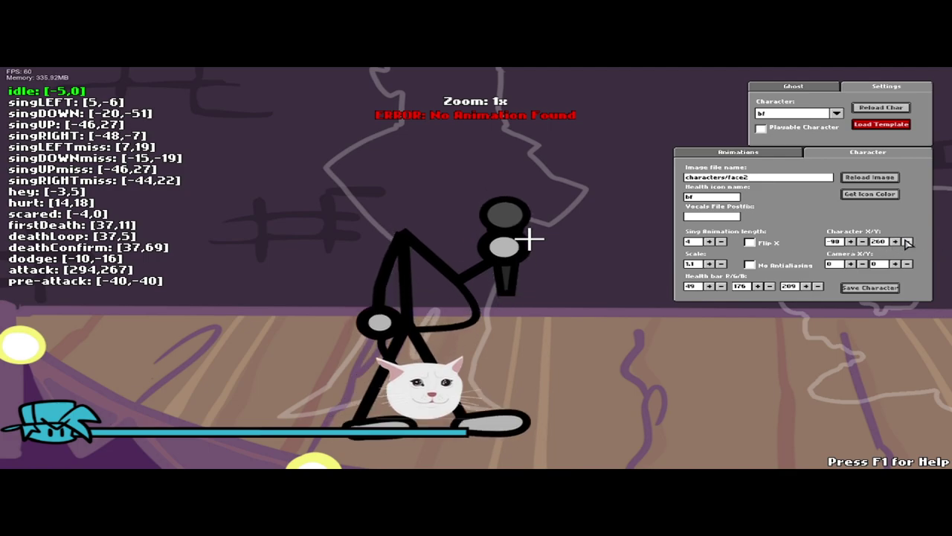
pyautogui.click(907, 242)
pyautogui.click(907, 242)
pyautogui.click(907, 242)
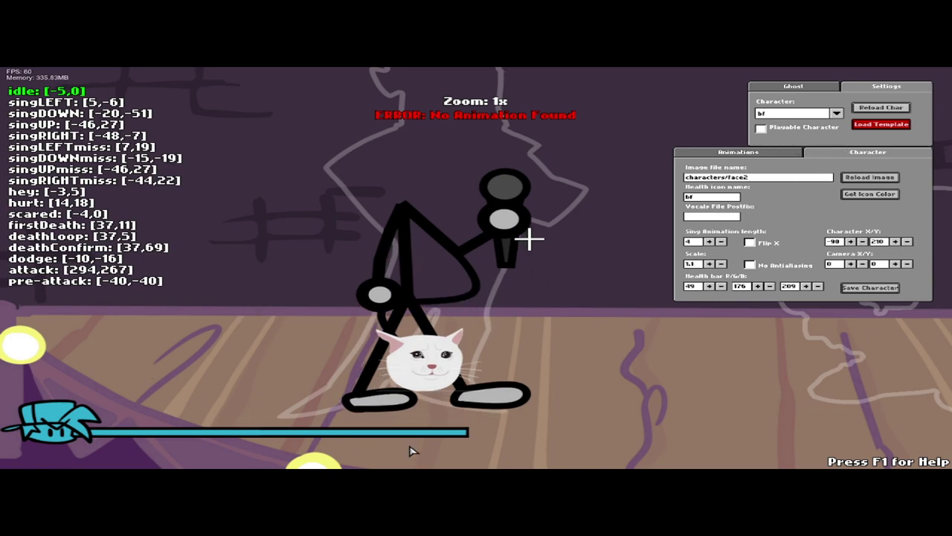
# Step: Remove the leftover idle and singDOWN animations from the character's animation list
pyautogui.click(740, 152)
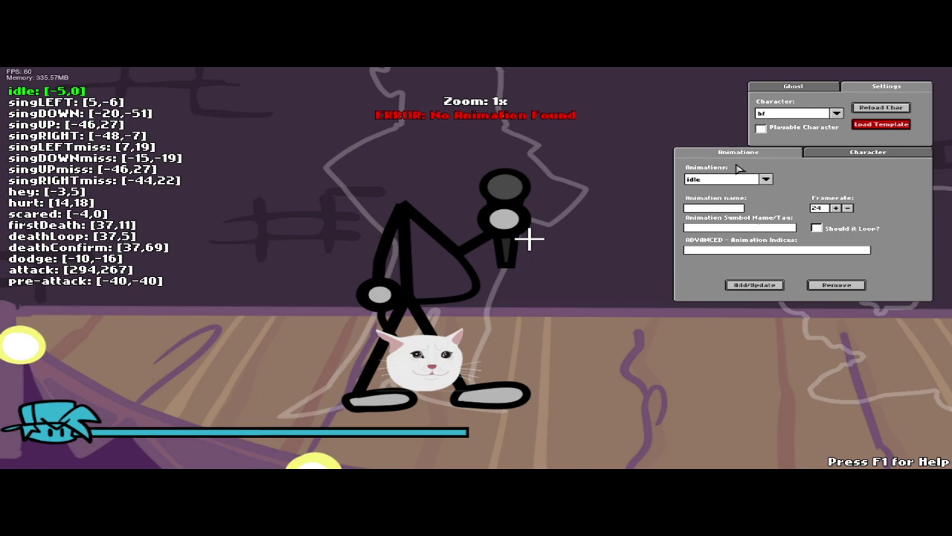
pyautogui.click(765, 179)
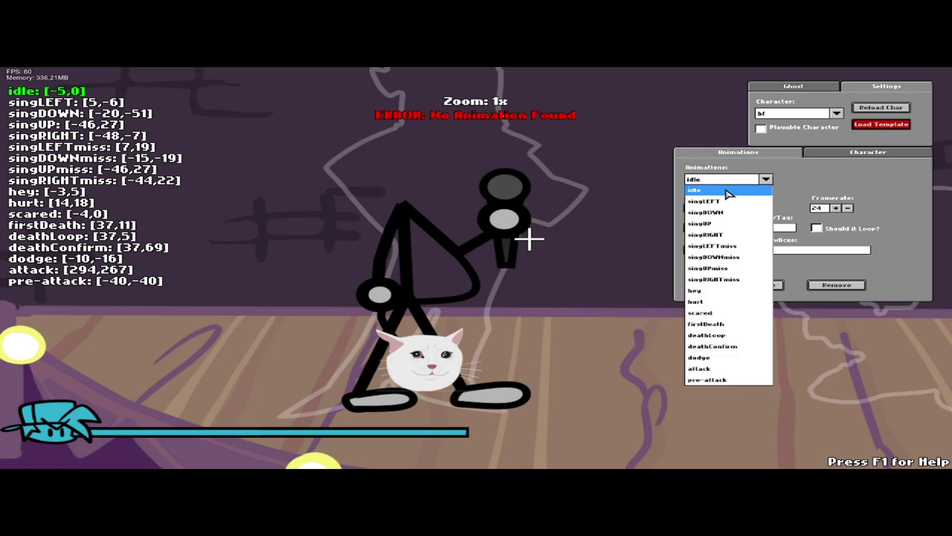
pyautogui.click(728, 192)
pyautogui.click(839, 289)
pyautogui.click(697, 183)
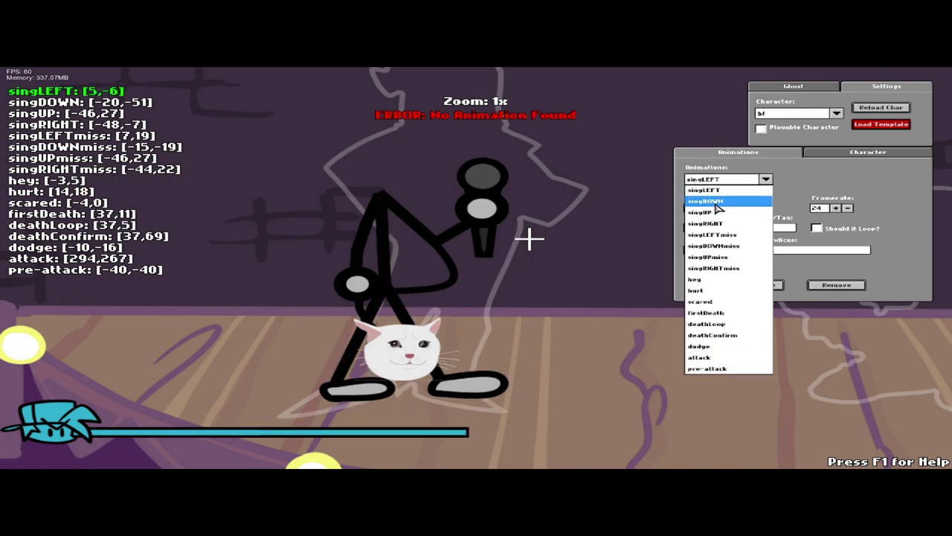
pyautogui.click(717, 202)
pyautogui.click(824, 286)
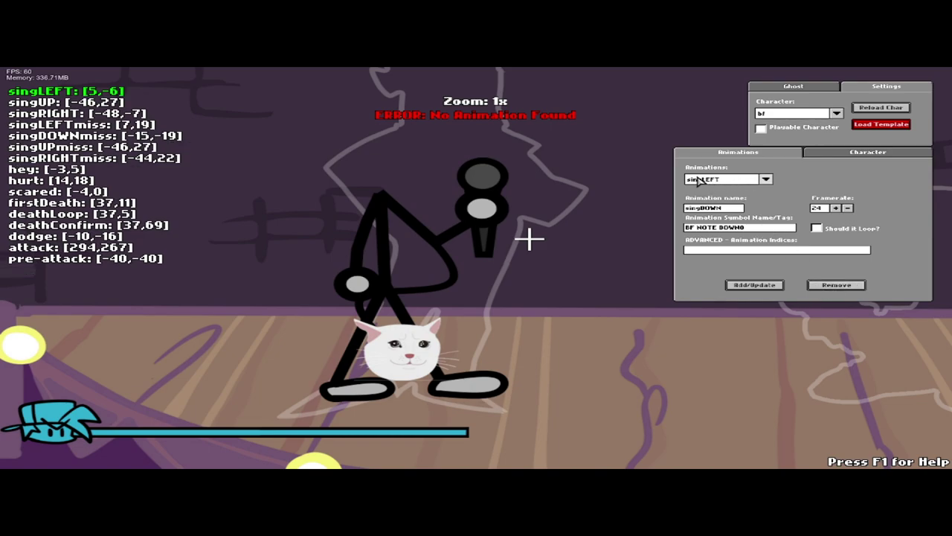
# Step: Remove the singLEFT, singUP, singRIGHT, hey and miss animations, except singRIGHTmiss, from the animation list
pyautogui.click(711, 182)
pyautogui.click(733, 247)
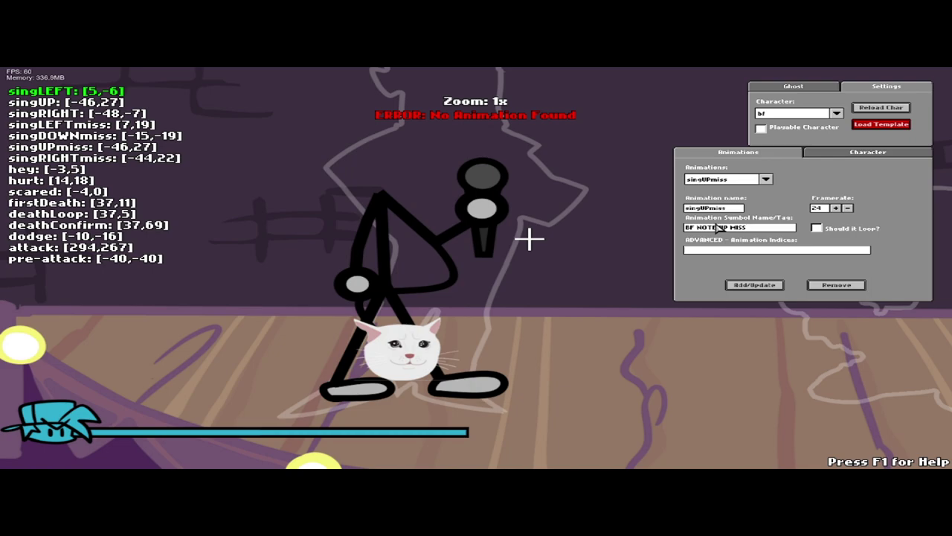
pyautogui.click(830, 286)
pyautogui.click(726, 180)
pyautogui.click(726, 202)
pyautogui.click(832, 286)
pyautogui.click(710, 180)
pyautogui.click(709, 190)
pyautogui.click(833, 285)
pyautogui.click(765, 179)
pyautogui.click(725, 201)
pyautogui.click(832, 286)
pyautogui.click(832, 286)
# Step: Remove all remaining animations, from singRIGHTmiss through pre-attack, to empty the animation list
pyautogui.click(764, 179)
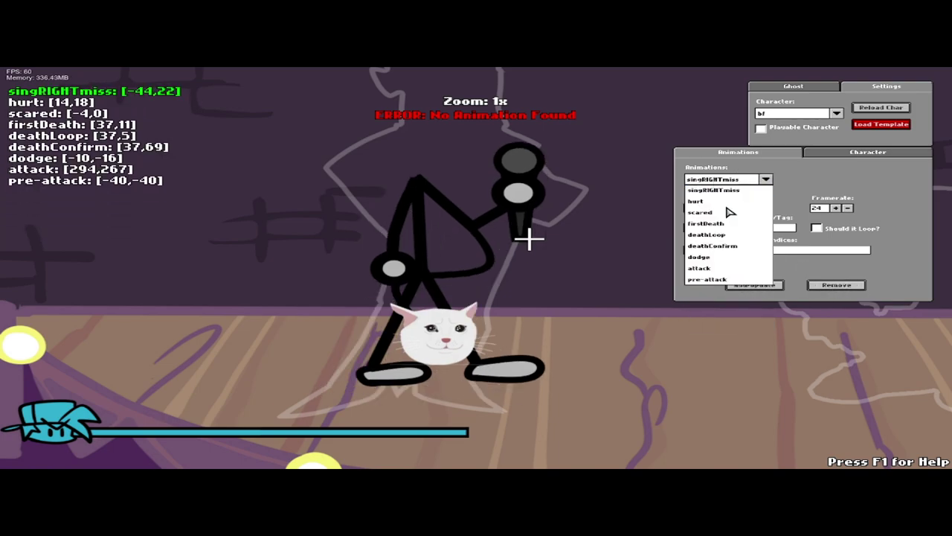
pyautogui.click(711, 190)
pyautogui.click(832, 286)
pyautogui.click(765, 180)
pyautogui.click(710, 190)
pyautogui.click(832, 286)
pyautogui.click(832, 285)
pyautogui.click(832, 285)
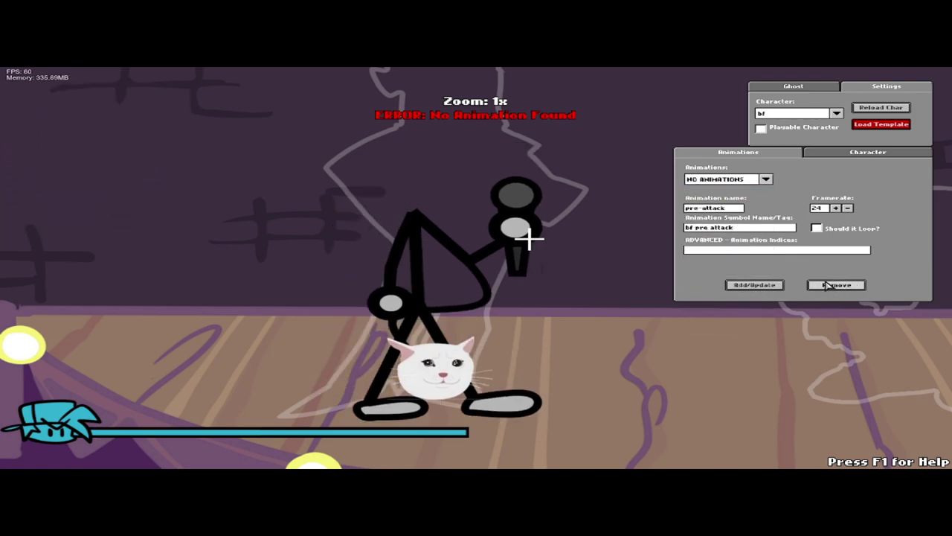
pyautogui.click(765, 179)
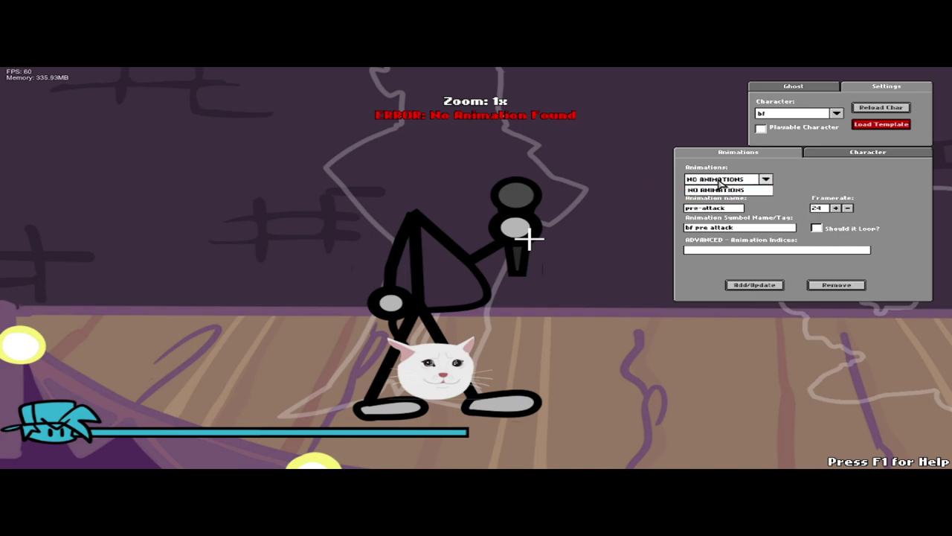
pyautogui.click(725, 190)
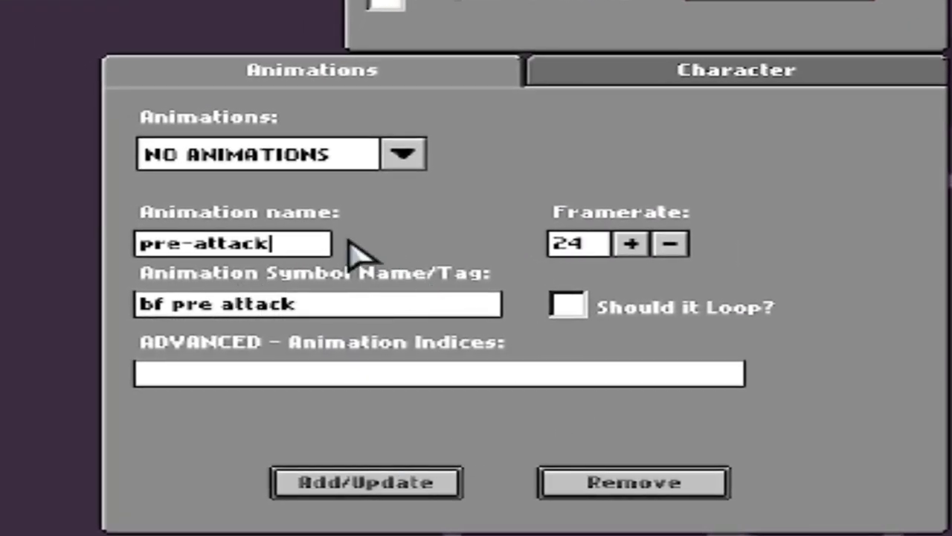
# Step: Clear the leftover pre-attack animation name and its symbol name, keeping looping off
pyautogui.press('BackSpace')
pyautogui.press('BackSpace')
pyautogui.press('BackSpace')
pyautogui.press('BackSpace')
pyautogui.press('BackSpace')
pyautogui.press('BackSpace')
pyautogui.press('BackSpace')
pyautogui.press('BackSpace')
pyautogui.press('BackSpace')
pyautogui.press('BackSpace')
pyautogui.click(368, 307)
pyautogui.press('BackSpace')
pyautogui.press('BackSpace')
pyautogui.press('BackSpace')
pyautogui.press('BackSpace')
pyautogui.press('BackSpace')
pyautogui.press('BackSpace')
pyautogui.press('BackSpace')
pyautogui.press('BackSpace')
pyautogui.press('BackSpace')
pyautogui.press('BackSpace')
pyautogui.press('BackSpace')
pyautogui.press('BackSpace')
pyautogui.press('BackSpace')
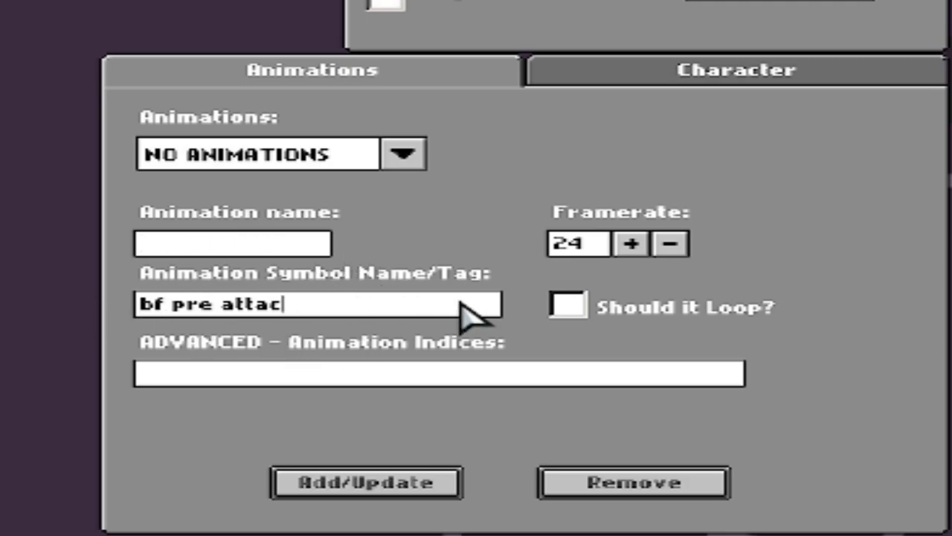
pyautogui.click(570, 305)
pyautogui.click(568, 304)
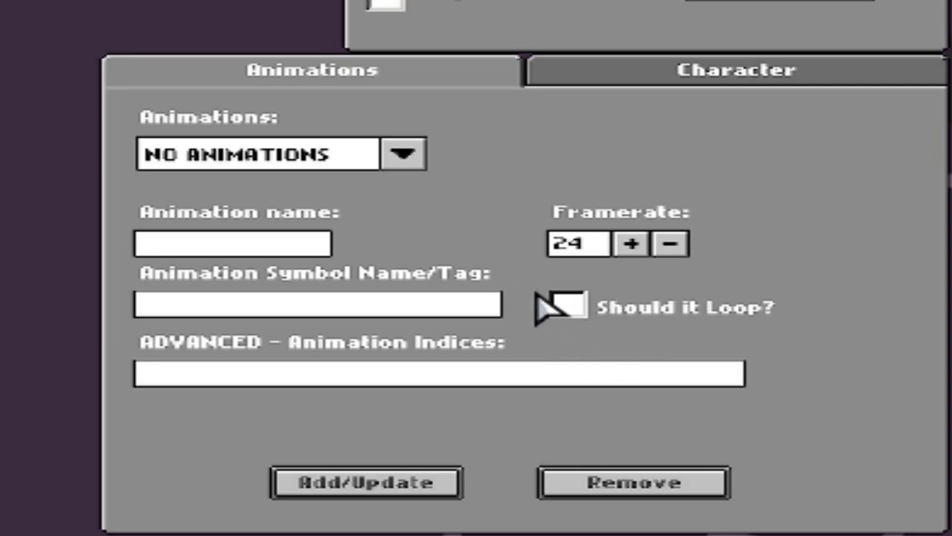
# Step: Add an animation named idle that uses the symbol name "face2 idle"
pyautogui.click(223, 241)
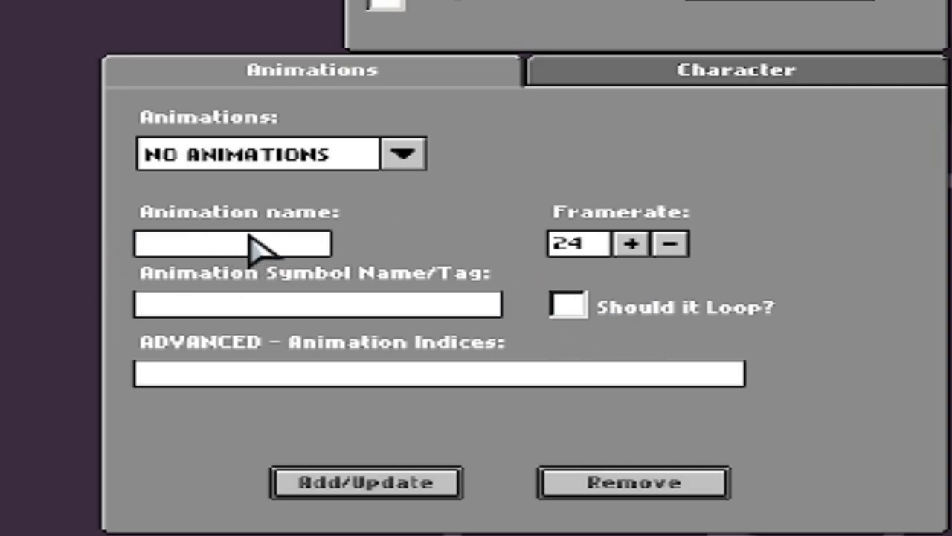
pyautogui.write('idke')
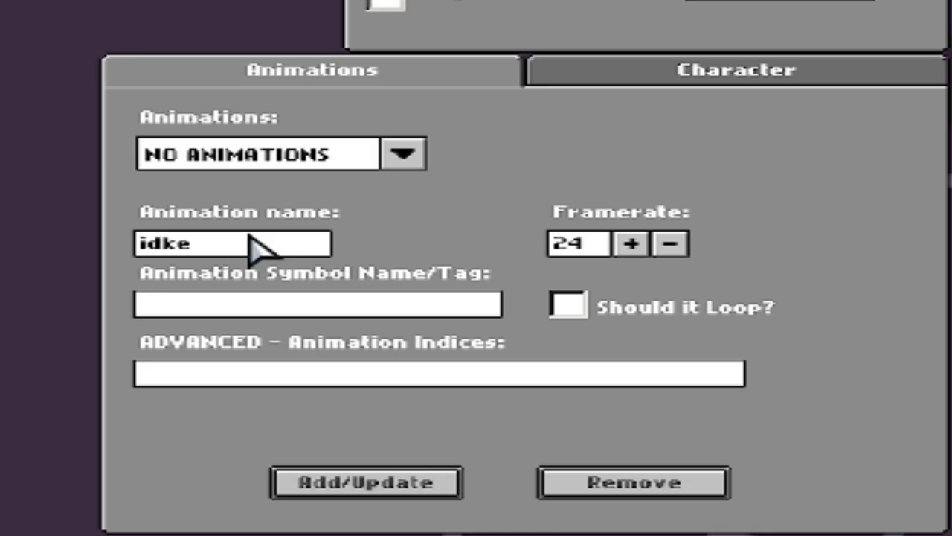
pyautogui.press('BackSpace')
pyautogui.press('BackSpace')
pyautogui.write('le')
pyautogui.click(197, 305)
pyautogui.write('face2')
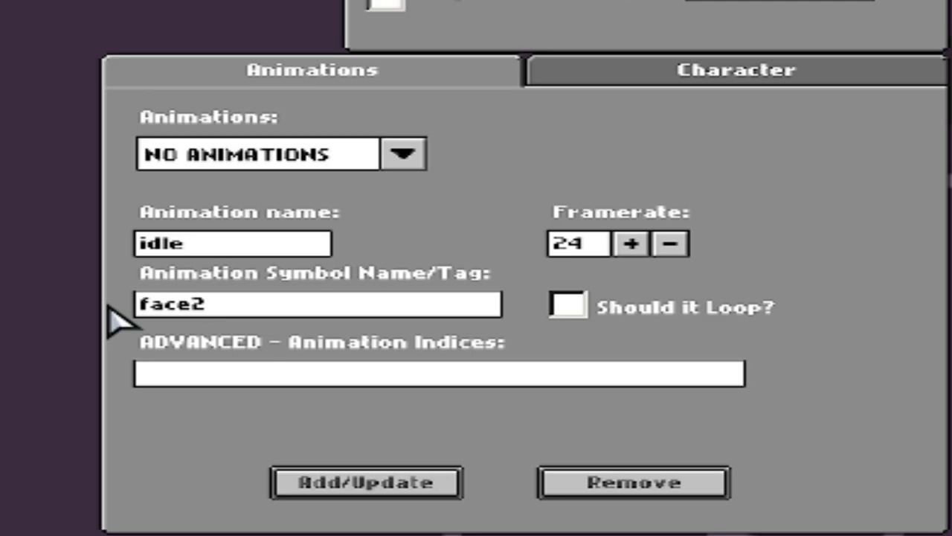
pyautogui.write(' idlke')
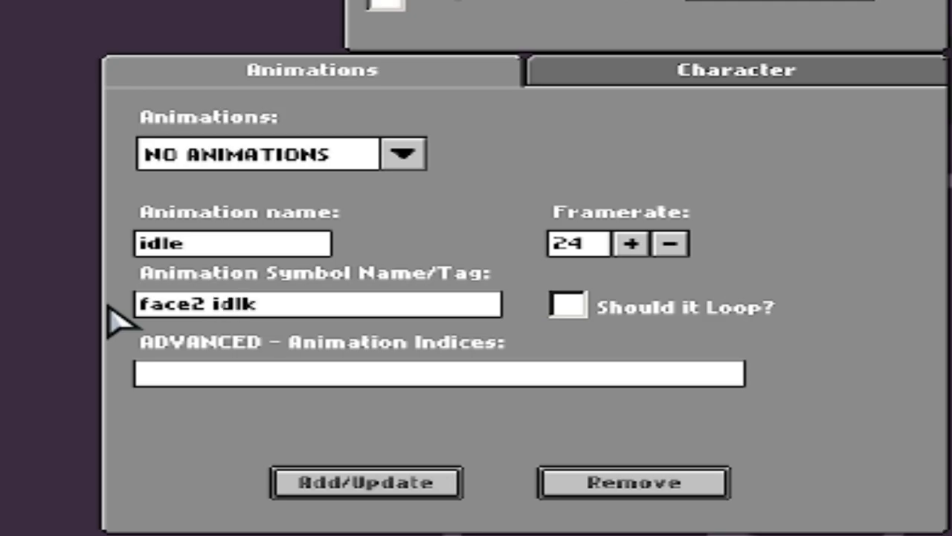
pyautogui.press('BackSpace')
pyautogui.press('BackSpace')
pyautogui.write('e')
pyautogui.press('BackSpace')
pyautogui.write('le')
pyautogui.click(382, 476)
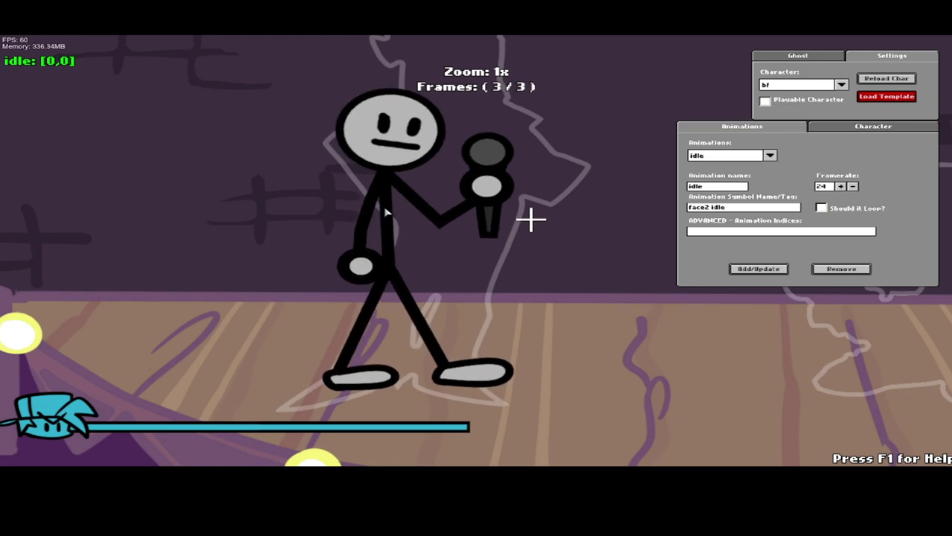
# Step: Set the idle animation's framerate to 14 and update the animation
pyautogui.click(841, 186)
pyautogui.click(854, 186)
pyautogui.click(854, 187)
pyautogui.click(853, 188)
pyautogui.click(759, 270)
pyautogui.click(757, 273)
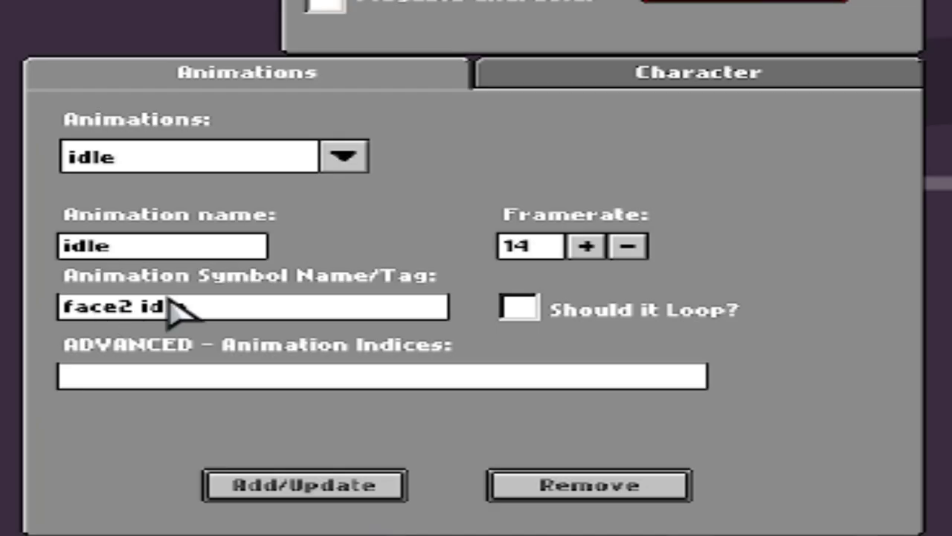
# Step: Clear the animation name and shorten the symbol name to "face2" for a new entry
pyautogui.click(191, 249)
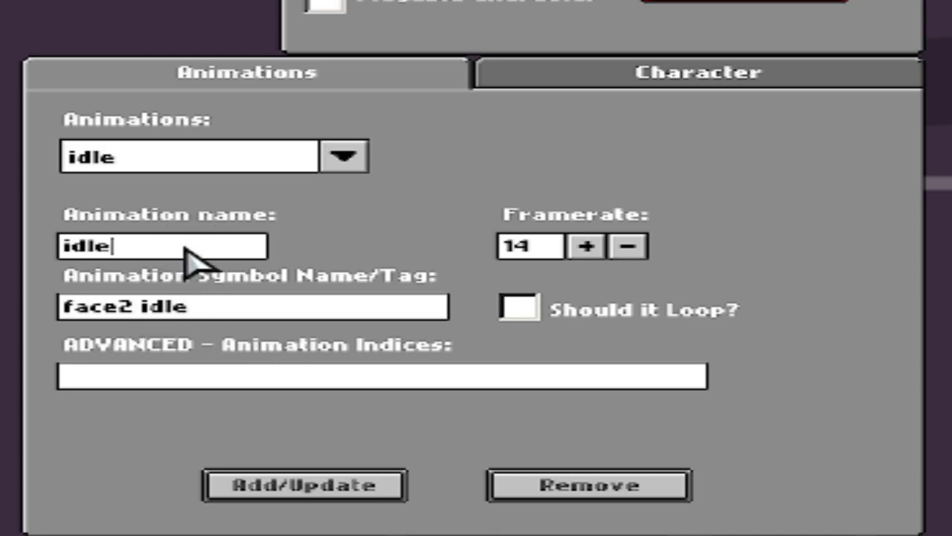
pyautogui.press('BackSpace')
pyautogui.press('BackSpace')
pyautogui.press('BackSpace')
pyautogui.press('BackSpace')
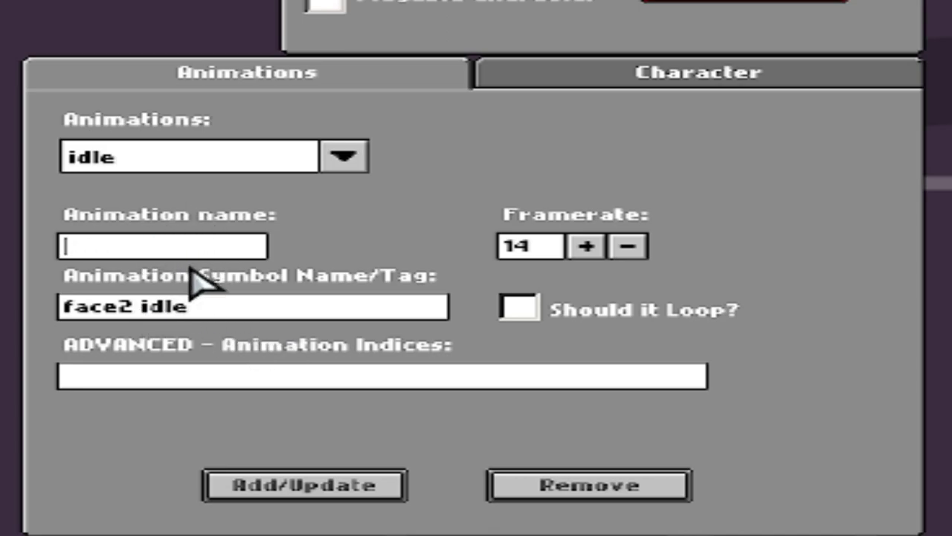
pyautogui.click(212, 301)
pyautogui.press('BackSpace')
pyautogui.press('BackSpace')
pyautogui.press('BackSpace')
pyautogui.press('BackSpace')
pyautogui.press('BackSpace')
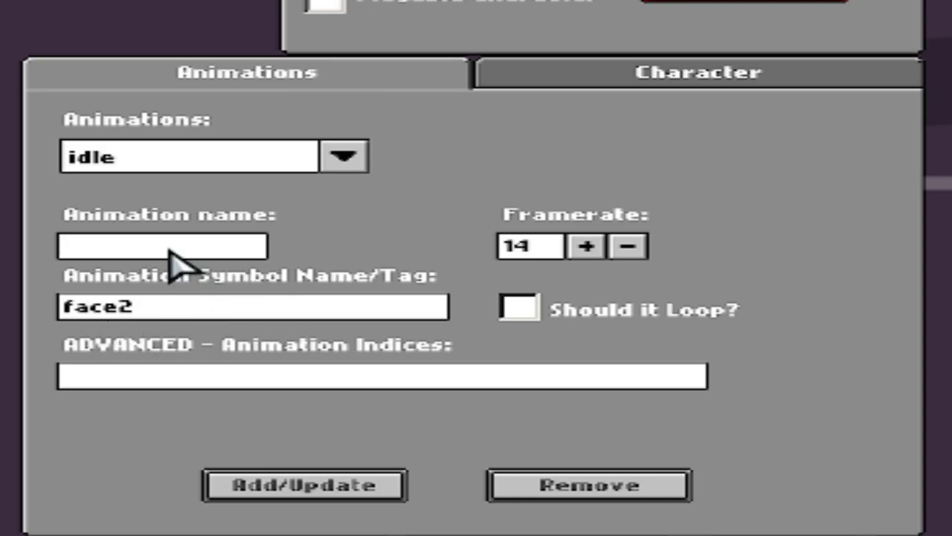
# Step: Add an animation named singLEFT that uses the symbol name "face2 left"
pyautogui.write('singLEFT')
pyautogui.click(191, 317)
pyautogui.press('Home')
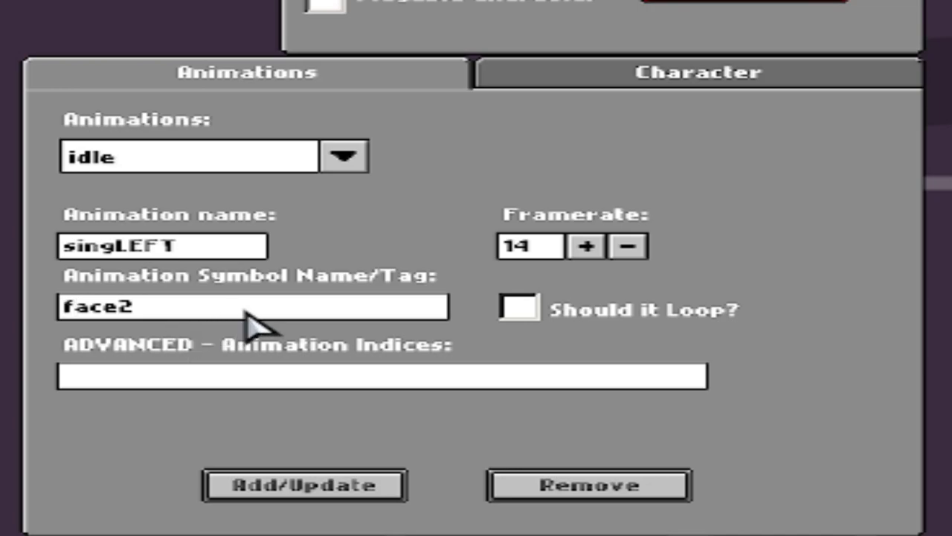
pyautogui.write('w')
pyautogui.press('BackSpace')
pyautogui.write('left')
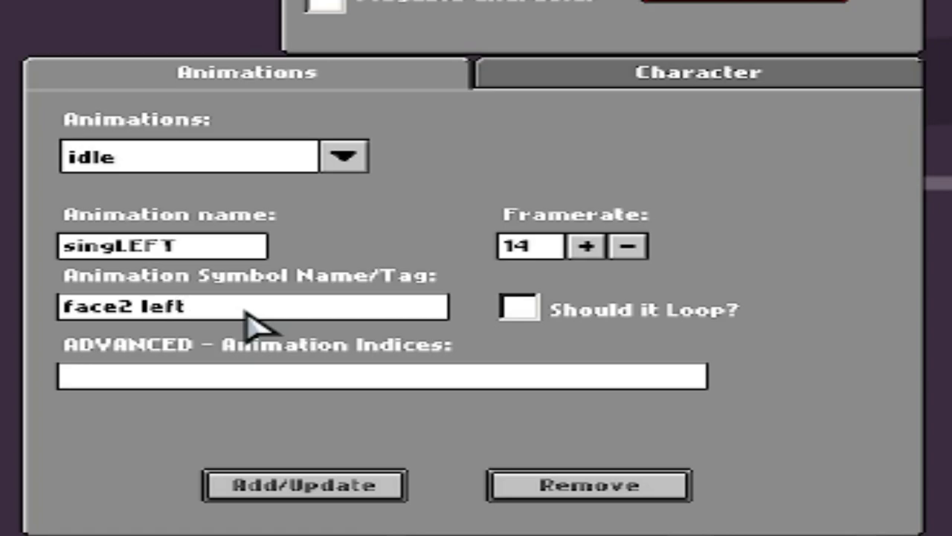
pyautogui.click(290, 487)
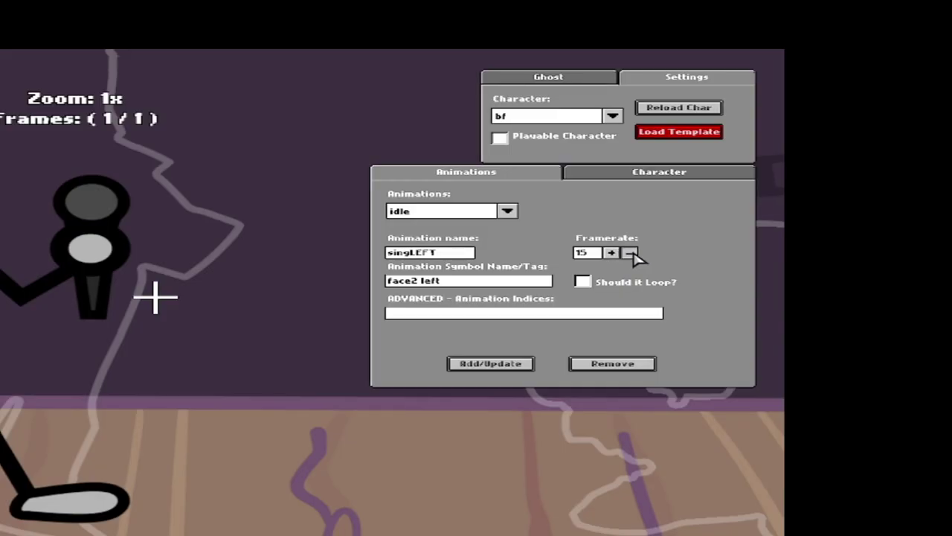
# Step: Set the singLEFT animation's framerate to 10 and update the animation
pyautogui.click(631, 260)
pyautogui.click(631, 260)
pyautogui.click(476, 363)
# Step: Add an animation named singRIGHT with the symbol name "face2 right" at the same framerate
pyautogui.click(482, 283)
pyautogui.write('right')
pyautogui.click(449, 254)
pyautogui.press('BackSpace')
pyautogui.press('BackSpace')
pyautogui.write('RIGHT')
pyautogui.click(487, 363)
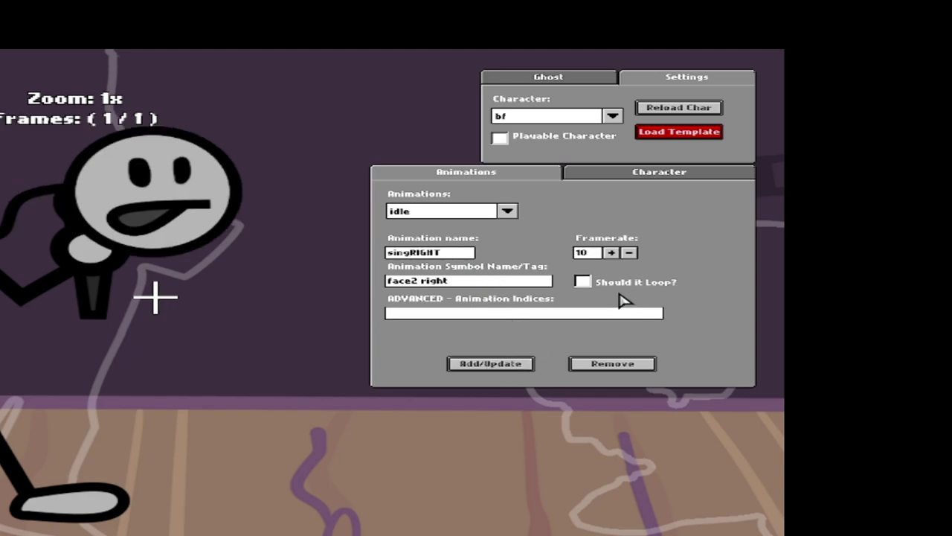
# Step: Add an animation named singUP that uses the symbol name "face2 up"
pyautogui.click(459, 258)
pyautogui.press('BackSpace')
pyautogui.press('BackSpace')
pyautogui.write('UP')
pyautogui.click(513, 282)
pyautogui.press('BackSpace')
pyautogui.press('BackSpace')
pyautogui.click(456, 362)
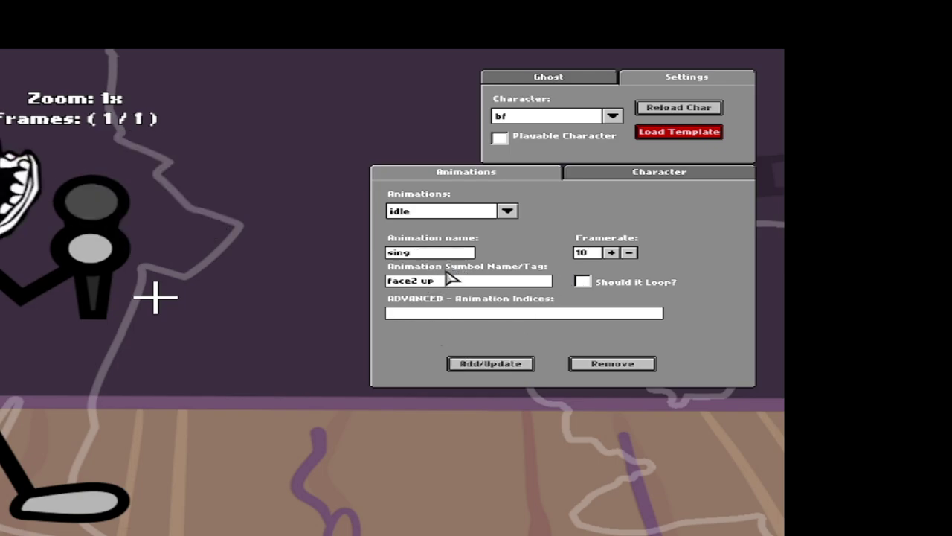
# Step: Add an animation named singDOWN that uses the symbol name "face2 down"
pyautogui.write('DOWN')
pyautogui.click(473, 286)
pyautogui.click(468, 365)
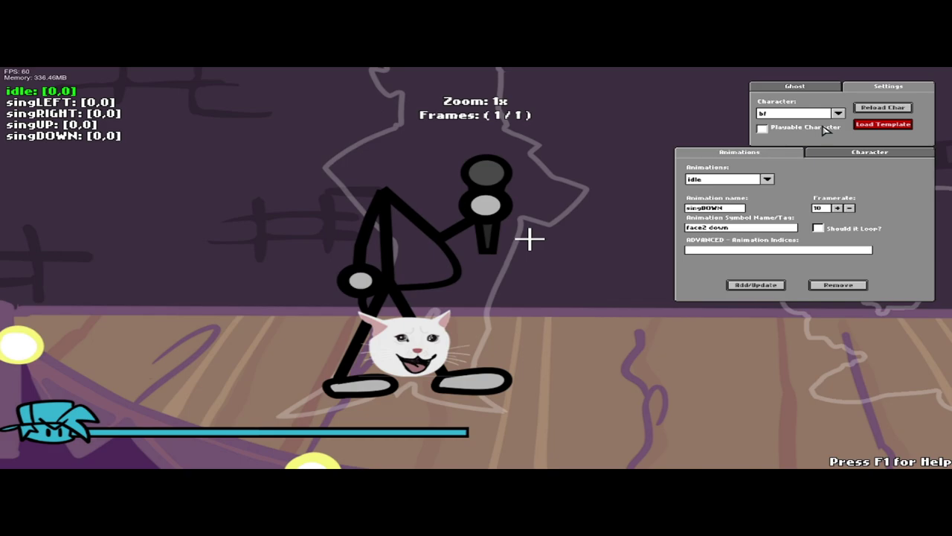
# Step: Preview each animation on the stage from idle through singDOWN and back to idle
pyautogui.click(856, 152)
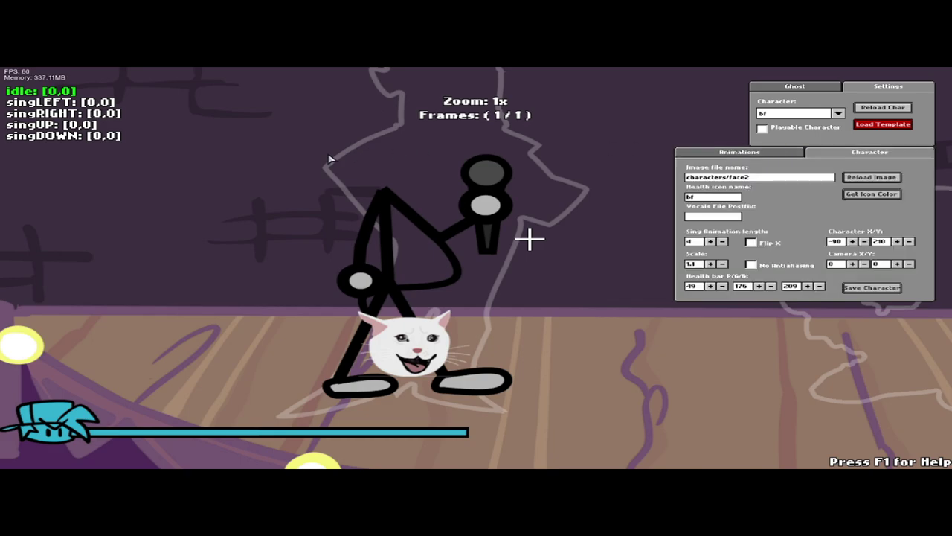
pyautogui.press('s')
pyautogui.press('s')
pyautogui.press('s')
pyautogui.press('s')
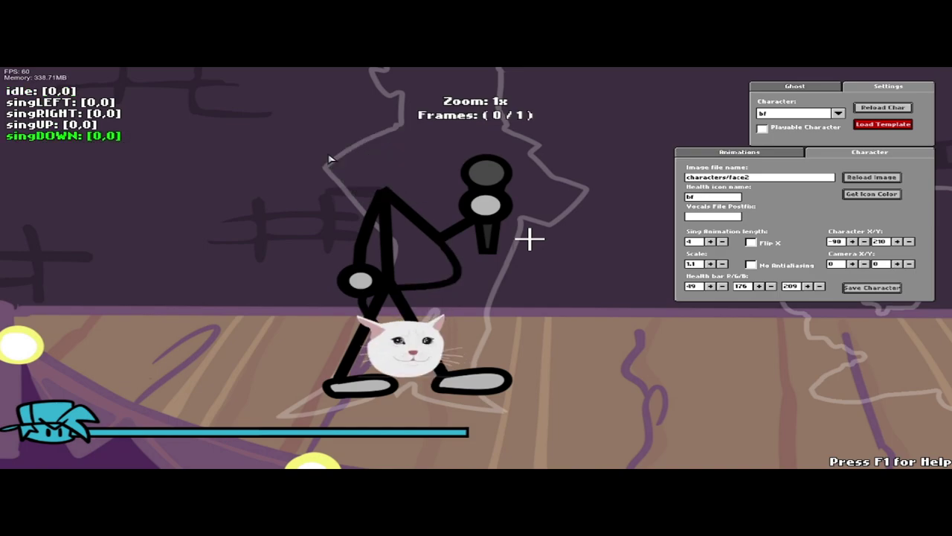
pyautogui.press('w')
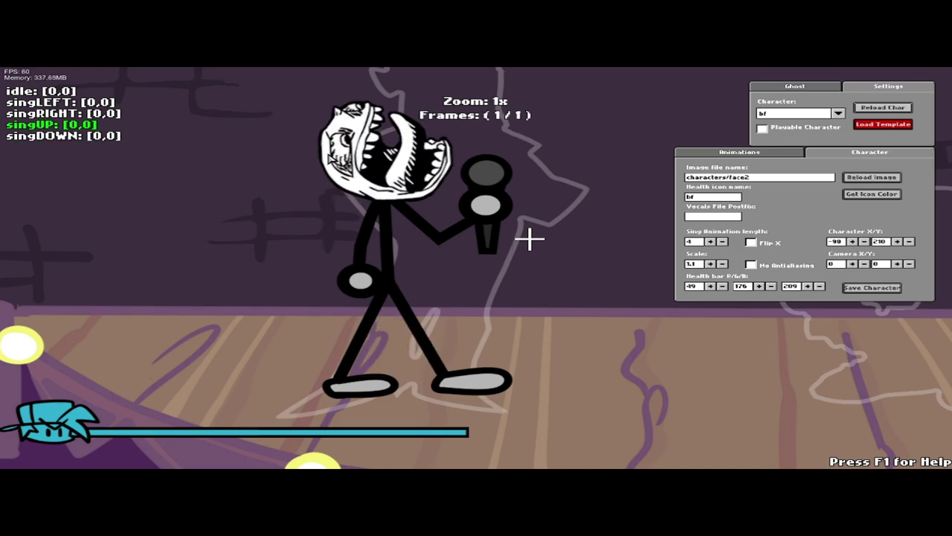
pyautogui.press('w')
pyautogui.press('w')
pyautogui.press('w')
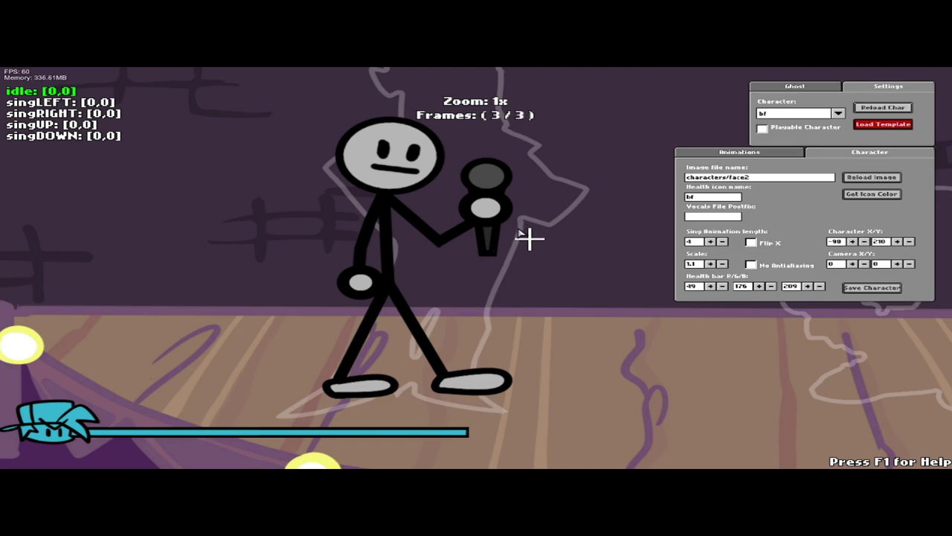
# Step: Switch repeatedly between the idle and singLEFT animations to compare their alignment, ending on singLEFT
pyautogui.click(740, 152)
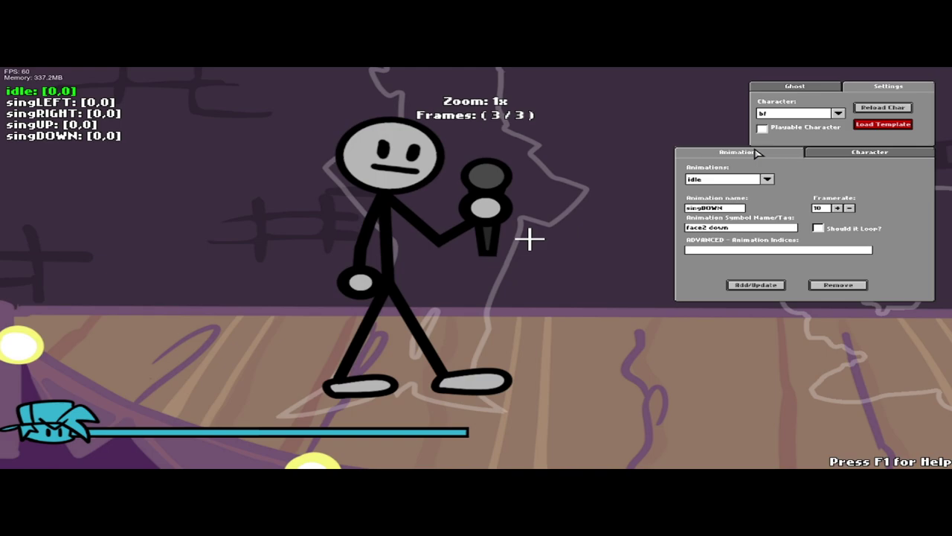
pyautogui.click(869, 152)
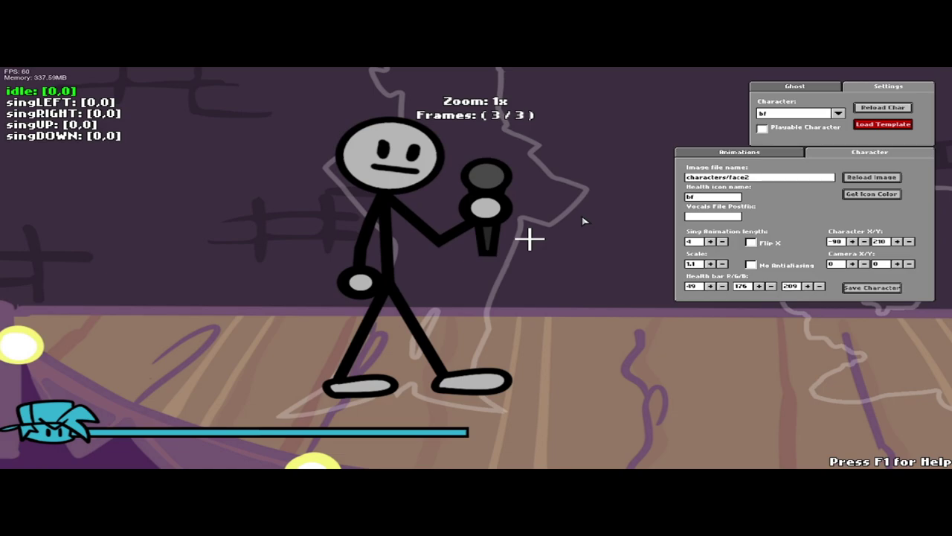
pyautogui.press('s')
pyautogui.press('w')
pyautogui.press('s')
pyautogui.press('w')
pyautogui.press('s')
pyautogui.press('w')
pyautogui.press('s')
# Step: Shift the singLEFT animation left to an offset of [10,0]
pyautogui.press('Left')
pyautogui.press('Left')
pyautogui.press('Left')
pyautogui.press('Left')
pyautogui.press('Left')
pyautogui.press('Left')
pyautogui.press('Left')
pyautogui.press('Left')
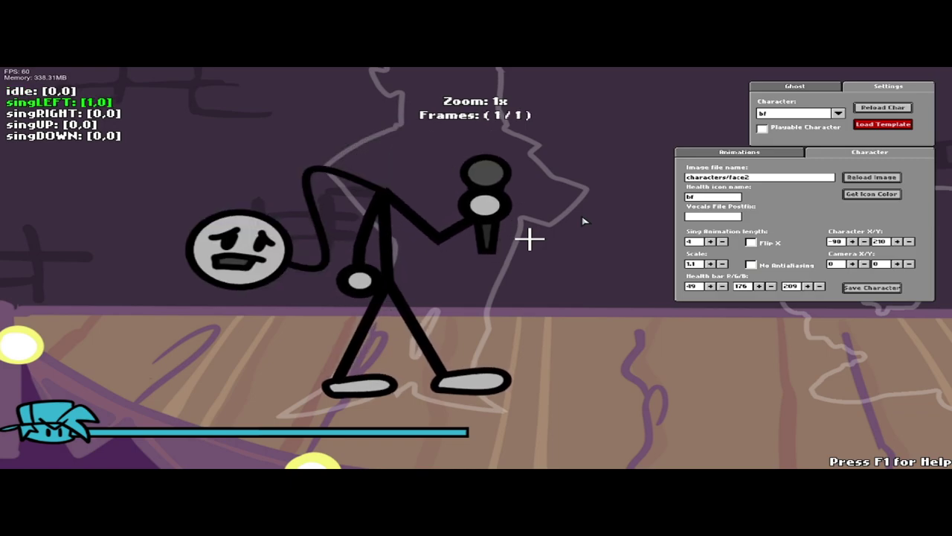
pyautogui.press('Left')
pyautogui.press('Left')
pyautogui.press('Left')
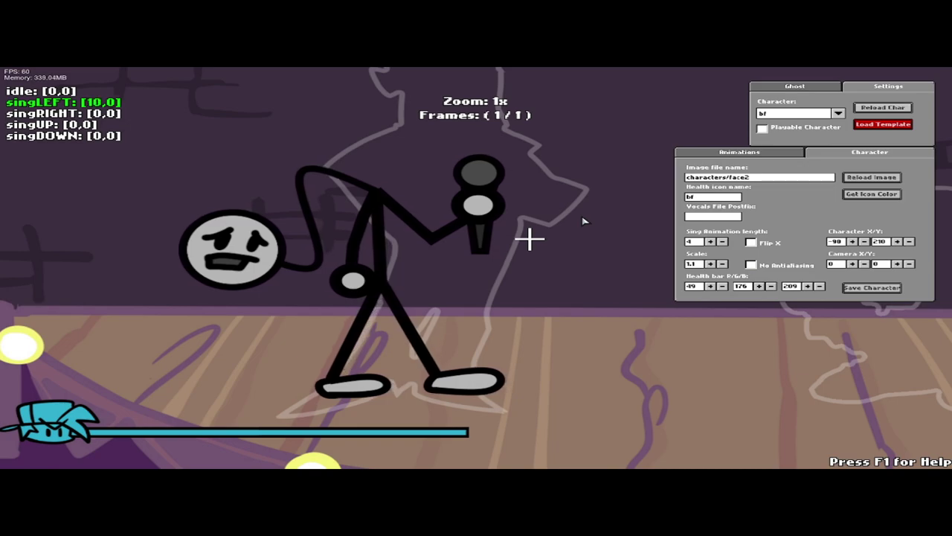
# Step: Move the singLEFT animation back to an offset of [0,0]
pyautogui.press('Right')
pyautogui.press('Right')
pyautogui.press('Right')
pyautogui.press('Right')
pyautogui.press('Right')
pyautogui.press('Right')
pyautogui.press('Right')
pyautogui.press('Right')
pyautogui.press('Right')
pyautogui.press('Right')
pyautogui.press('Right')
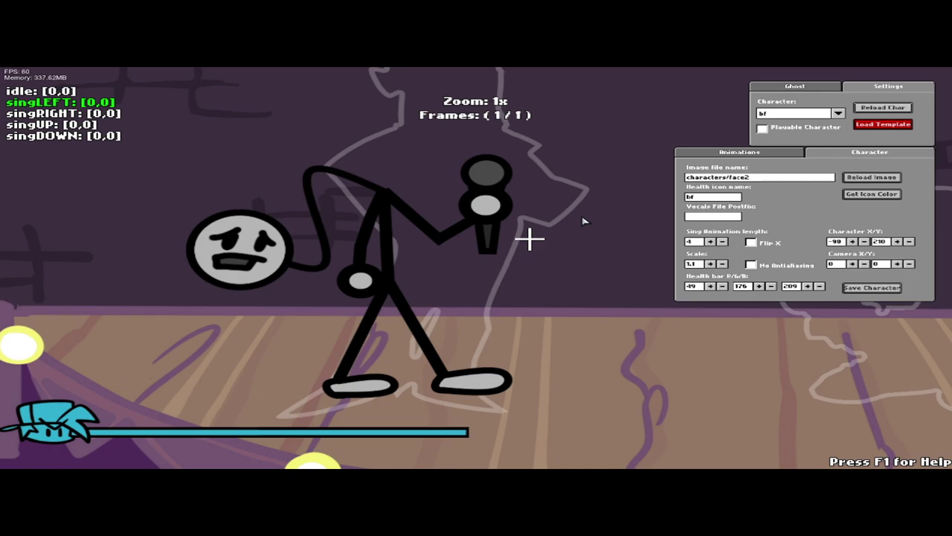
# Step: Shift the singLEFT animation to an offset of [11,0] and compare its alignment with idle, ending on singLEFT
pyautogui.press('Left')
pyautogui.press('Left')
pyautogui.press('Left')
pyautogui.press('Left')
pyautogui.press('Left')
pyautogui.press('Left')
pyautogui.press('Left')
pyautogui.press('Left')
pyautogui.press('Left')
pyautogui.press('Left')
pyautogui.press('Left')
pyautogui.press('w')
pyautogui.press('s')
pyautogui.press('w')
pyautogui.press('s')
pyautogui.press('w')
pyautogui.press('s')
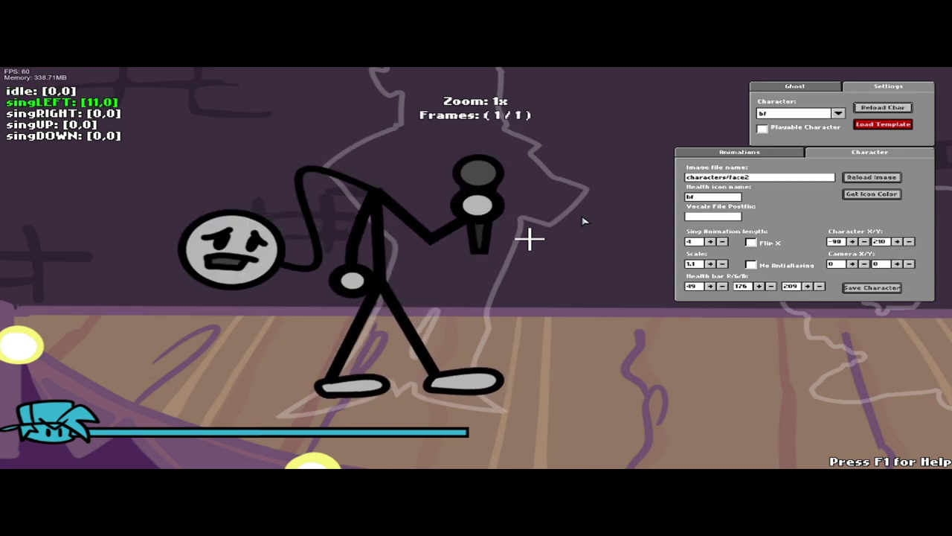
# Step: Switch to the singRIGHT animation and shift it to an offset of [-11,0]
pyautogui.press('s')
pyautogui.press('Right')
pyautogui.press('Right')
pyautogui.press('Right')
pyautogui.press('Right')
pyautogui.press('Right')
pyautogui.press('Right')
pyautogui.press('Right')
pyautogui.press('Right')
pyautogui.press('Right')
pyautogui.press('Right')
pyautogui.press('Right')
pyautogui.press('Right')
pyautogui.press('Right')
pyautogui.press('Left')
pyautogui.press('Left')
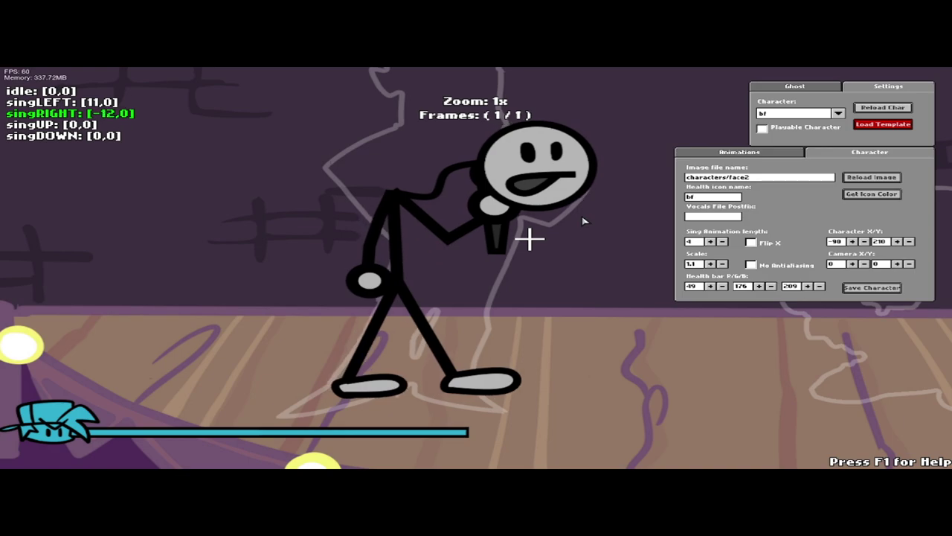
# Step: Switch to the singUP animation and raise it to an offset of [0,11]
pyautogui.press('s')
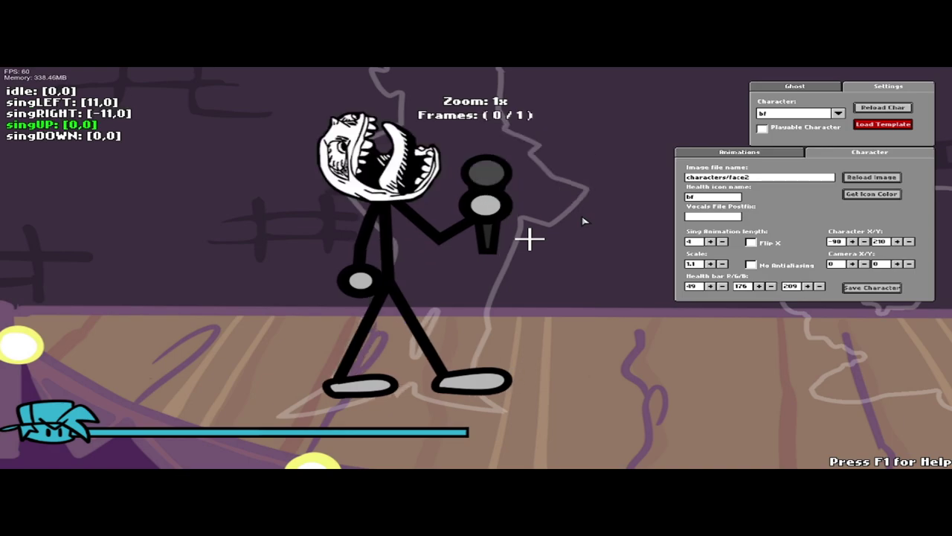
pyautogui.press('Up')
pyautogui.press('Up')
pyautogui.press('Up')
pyautogui.press('Up')
pyautogui.press('Up')
pyautogui.press('Up')
pyautogui.press('Up')
pyautogui.press('Up')
pyautogui.press('Up')
pyautogui.press('Up')
pyautogui.press('Up')
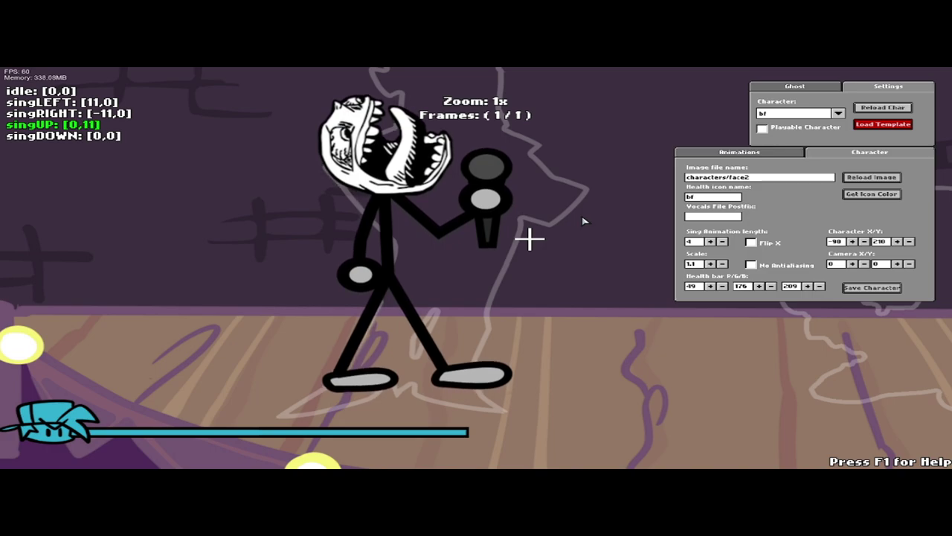
# Step: Switch to the singDOWN animation and lower it to an offset of [0,-11]
pyautogui.press('s')
pyautogui.press('Down')
pyautogui.press('Down')
pyautogui.press('Down')
pyautogui.press('Down')
pyautogui.press('Down')
pyautogui.press('Down')
pyautogui.press('Down')
pyautogui.press('Down')
pyautogui.press('Down')
pyautogui.press('Down')
pyautogui.press('Down')
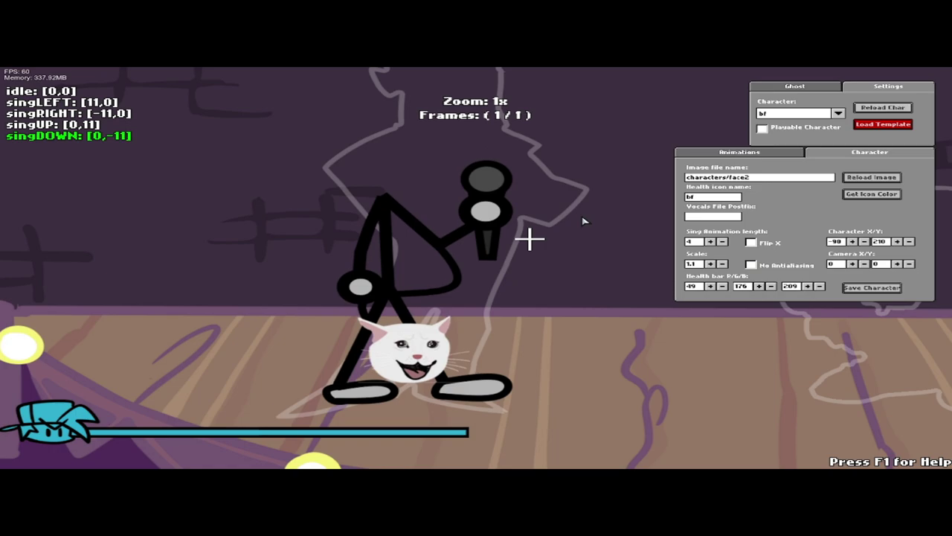
pyautogui.press('Up')
pyautogui.press('Down')
# Step: Compare singDOWN with singUP and step back through the animations to idle to check their alignment
pyautogui.press('w')
pyautogui.press('s')
pyautogui.press('w')
pyautogui.press('w')
pyautogui.press('w')
pyautogui.press('w')
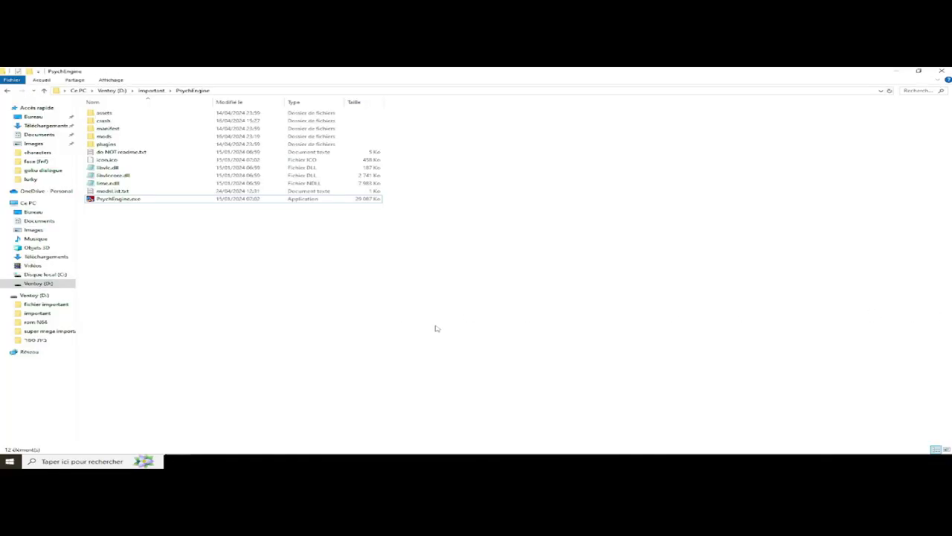
# Step: Switch to paint.net and bring up the icon-abc.png health icon image
pyautogui.moveTo(437, 328); pyautogui.dragTo(232, 275)
pyautogui.moveTo(144, 461)
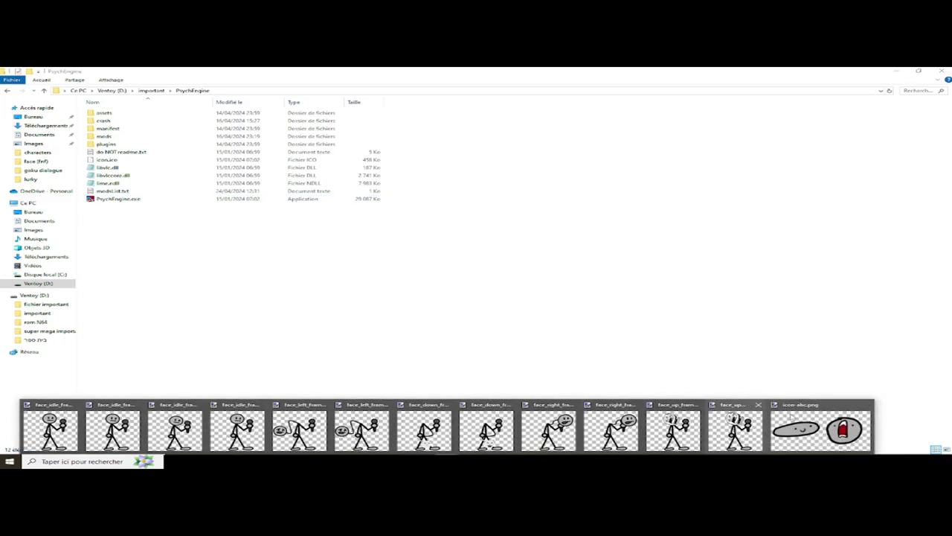
pyautogui.click(821, 428)
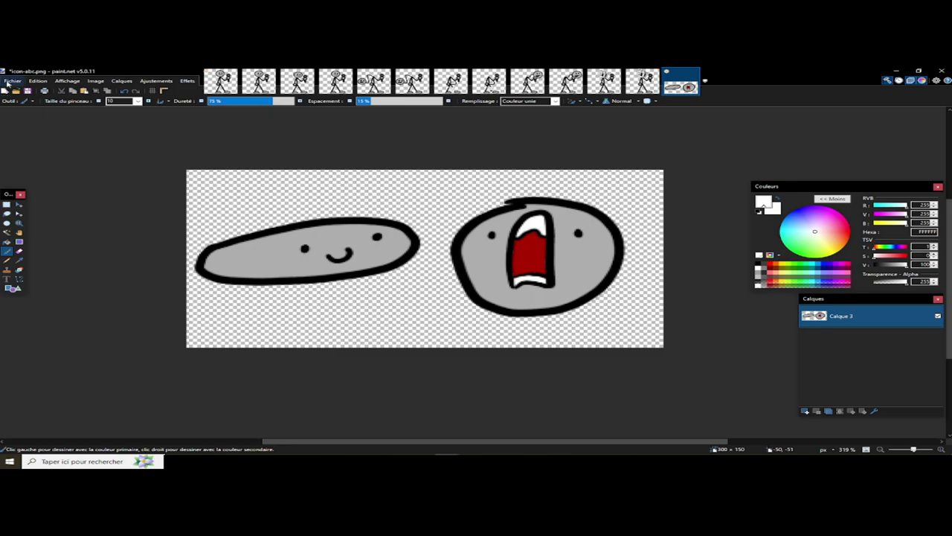
# Step: Open icon-senpai-pixel.png from PsychEngine's assets/shared/images/icons folder as a template for drawing an icon
pyautogui.click(17, 91)
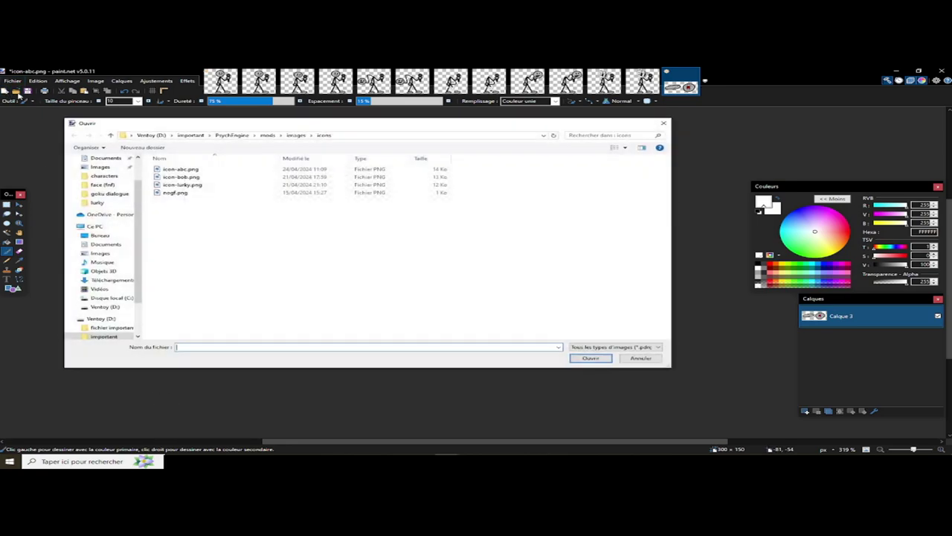
pyautogui.click(238, 137)
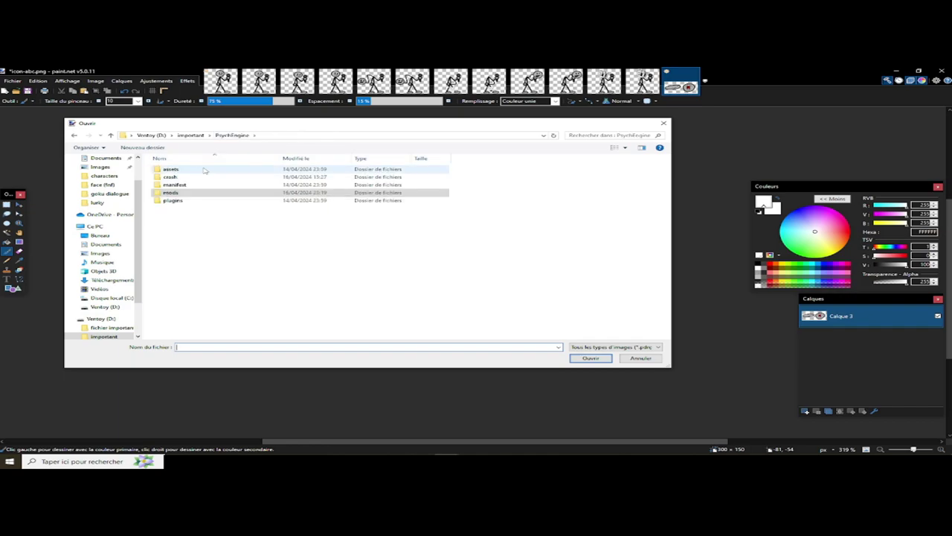
pyautogui.doubleClick(181, 172)
pyautogui.doubleClick(181, 175)
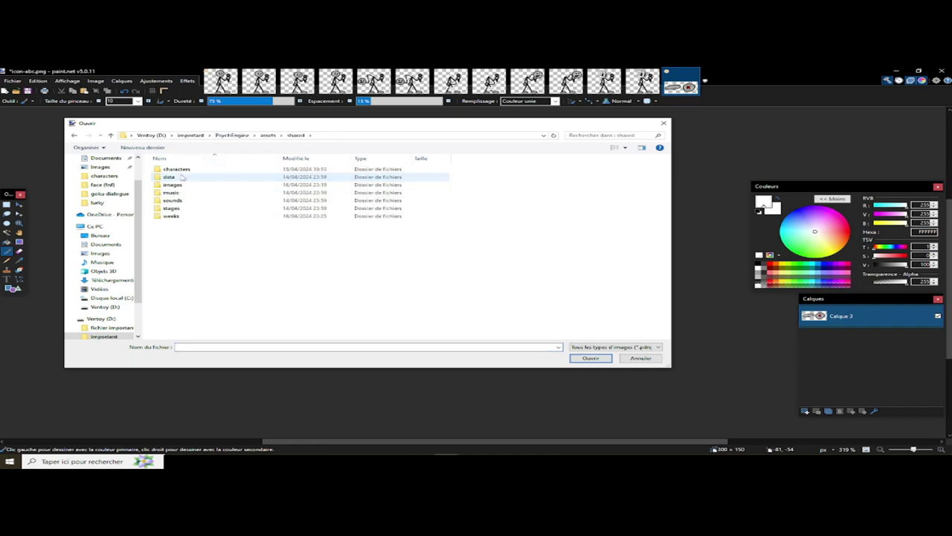
pyautogui.doubleClick(178, 185)
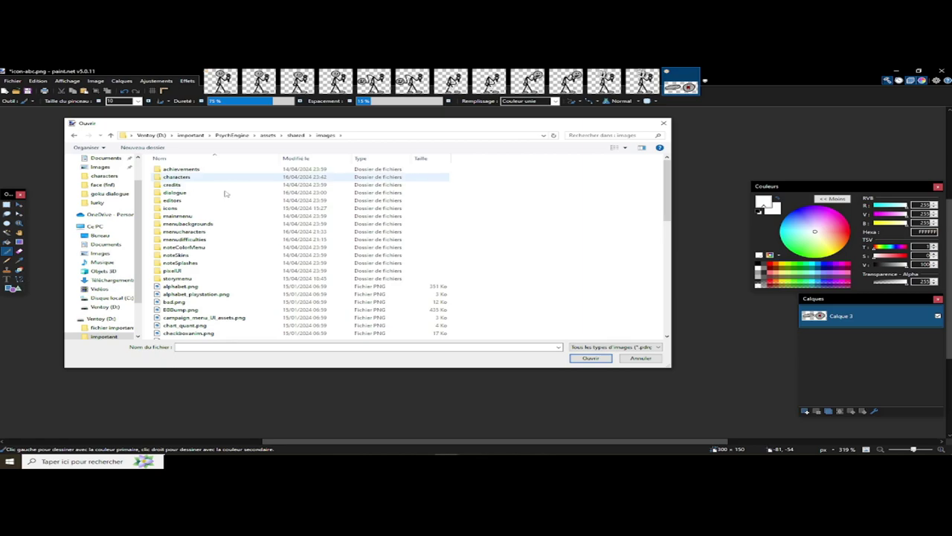
pyautogui.doubleClick(179, 208)
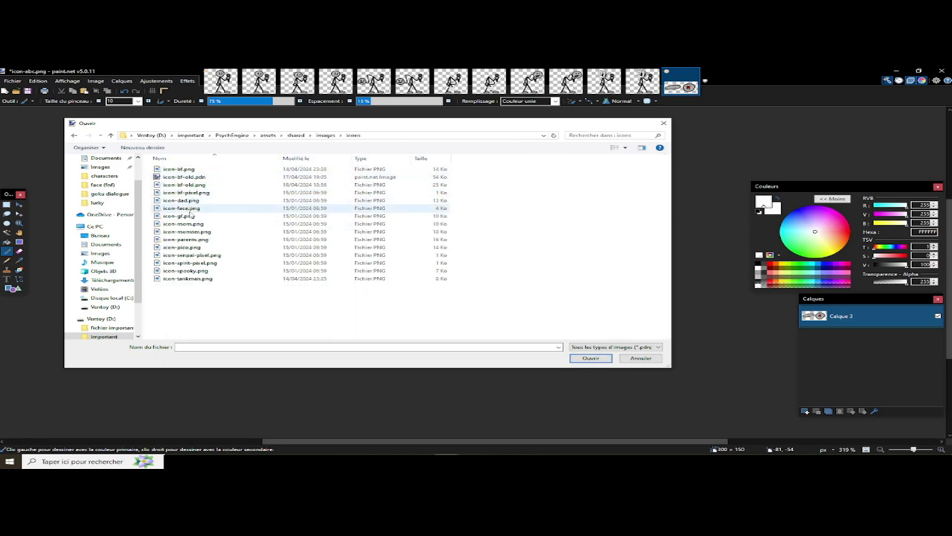
pyautogui.doubleClick(198, 254)
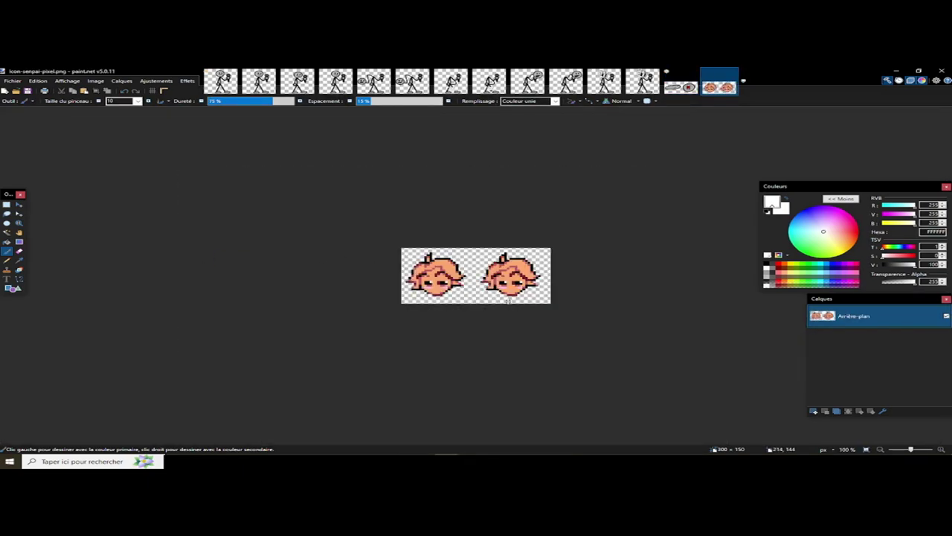
# Step: Lower the senpai icon's background layer opacity to 95 and add a new layer above it
pyautogui.scroll(5, 508, 301)
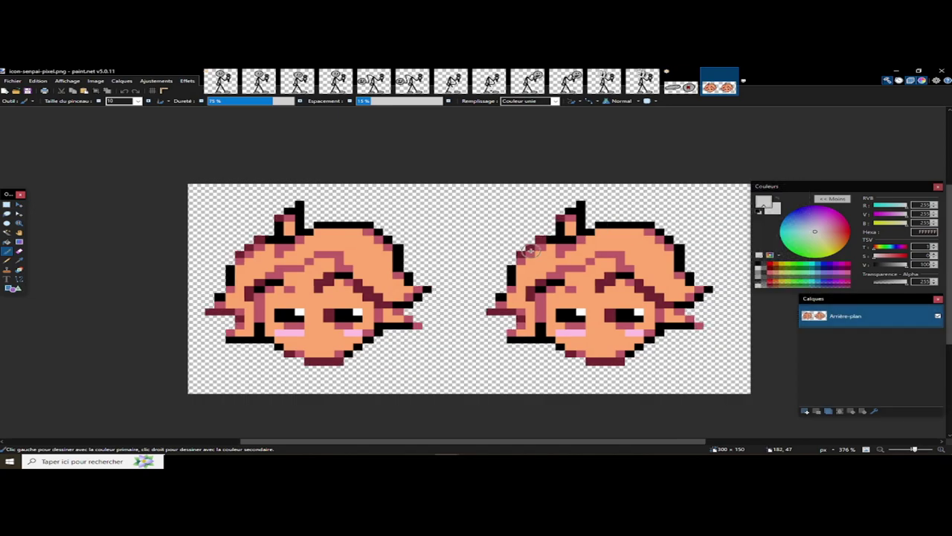
pyautogui.scroll(-1, 530, 250)
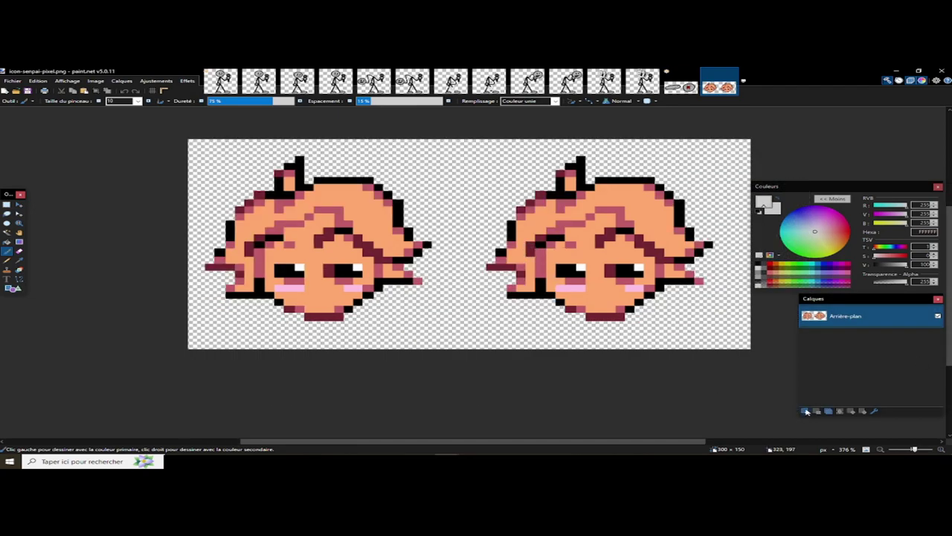
pyautogui.click(874, 410)
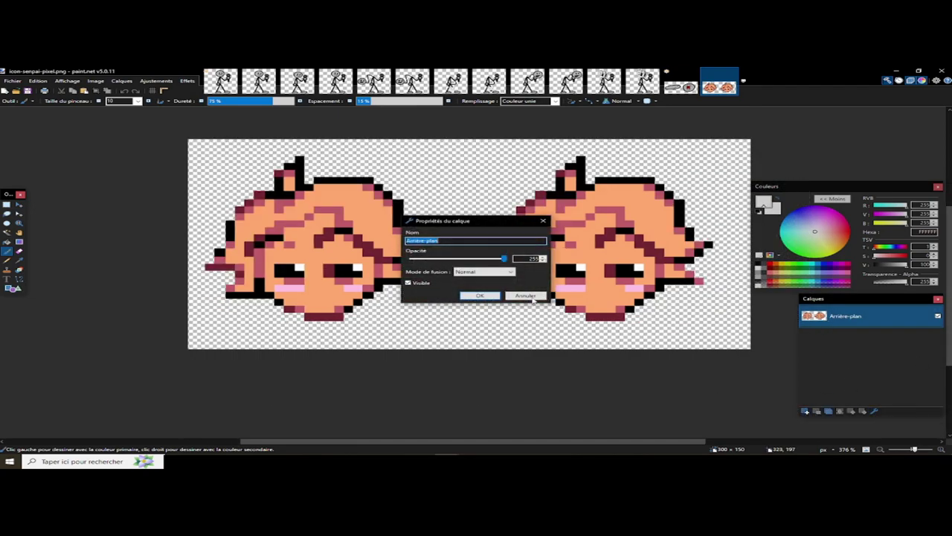
pyautogui.moveTo(504, 259); pyautogui.dragTo(447, 259)
pyautogui.click(476, 296)
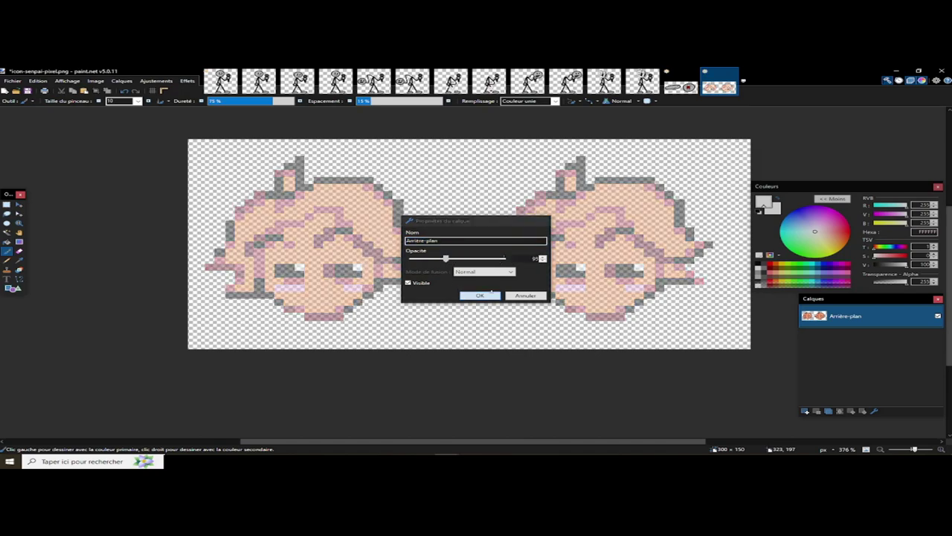
pyautogui.click(805, 412)
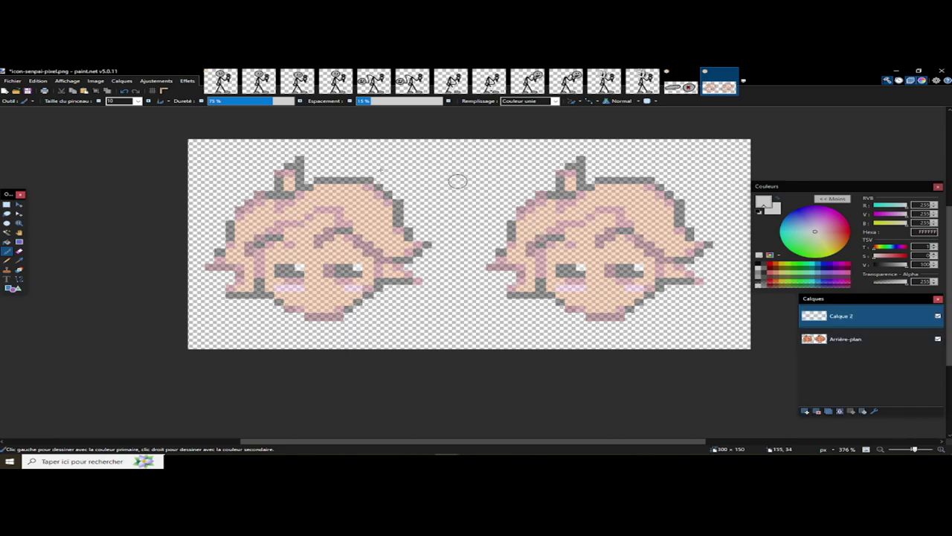
# Step: Try a brush stroke over the first senpai face on the new layer, and undo it
pyautogui.moveTo(262, 176); pyautogui.dragTo(414, 276)
pyautogui.hotkey('ctrl', 'z')
pyautogui.scroll(2, 335, 182)
pyautogui.scroll(-3, 266, 215)
pyautogui.scroll(1, 267, 216)
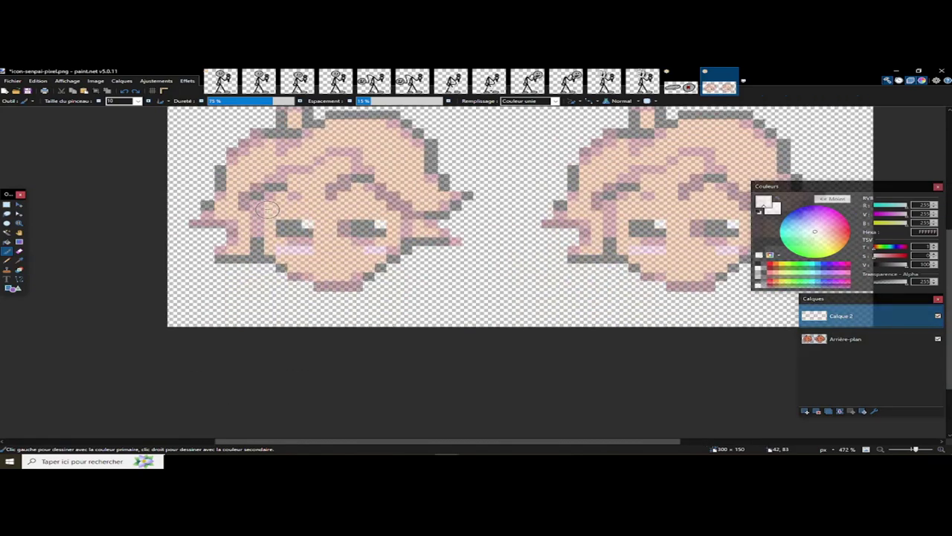
pyautogui.scroll(-2, 294, 198)
pyautogui.scroll(2, 295, 197)
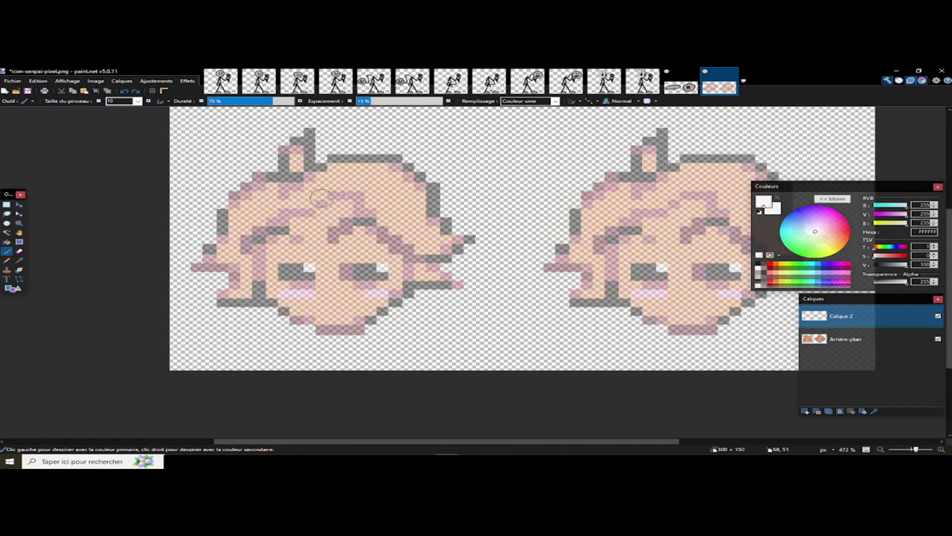
# Step: Close icon-senpai-pixel.png without saving and return to the icon-abc.png image
pyautogui.click(733, 72)
pyautogui.click(436, 298)
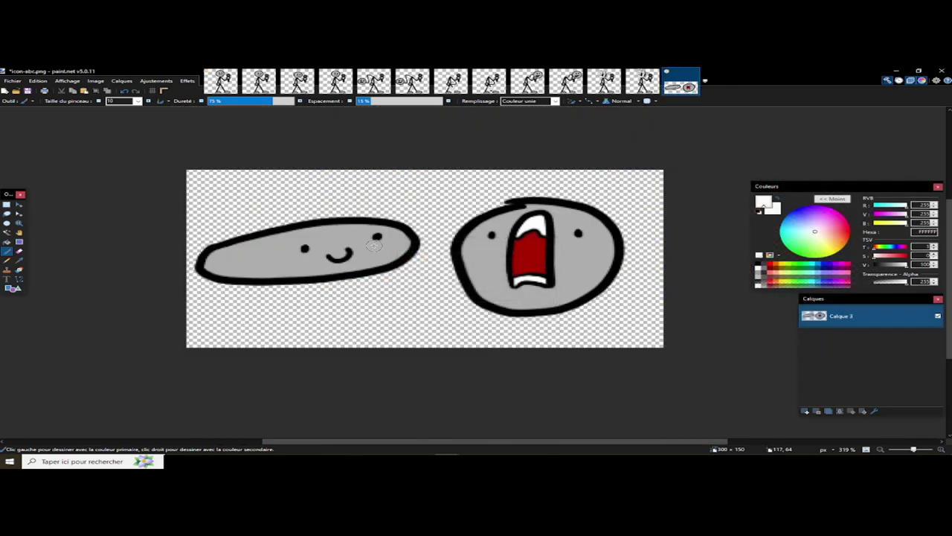
pyautogui.scroll(2, 463, 261)
pyautogui.scroll(-1, 502, 279)
pyautogui.scroll(-2, 502, 279)
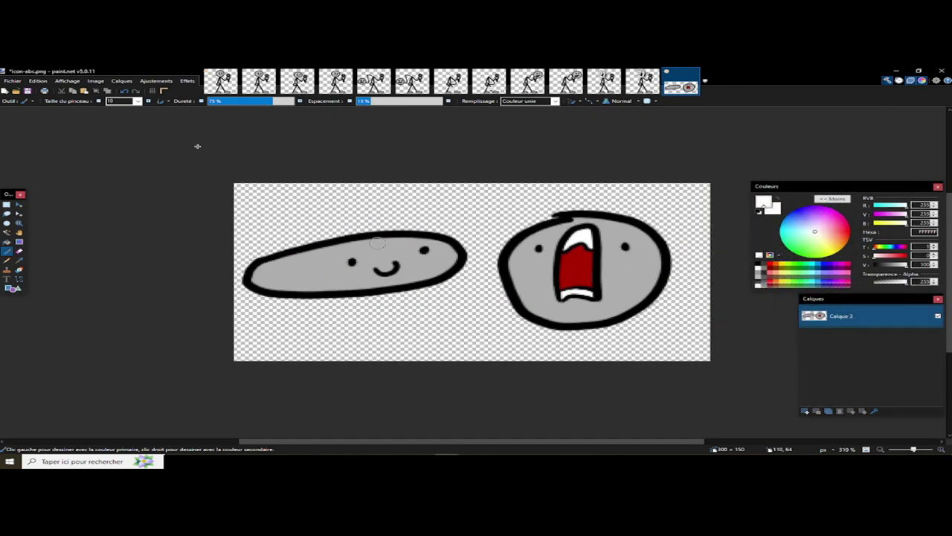
# Step: Save the icon image as icon-123.png in the mods/images/icons folder with the default PNG settings
pyautogui.click(12, 80)
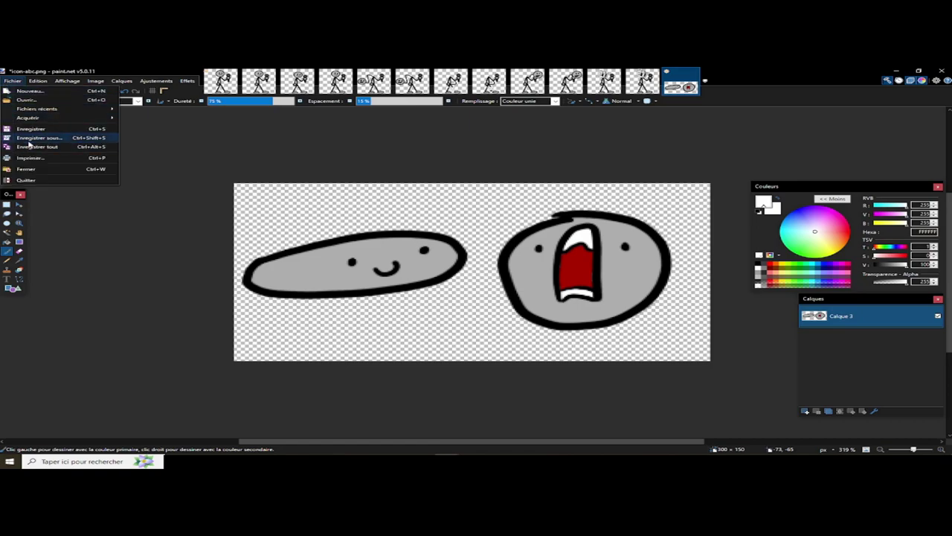
pyautogui.click(30, 139)
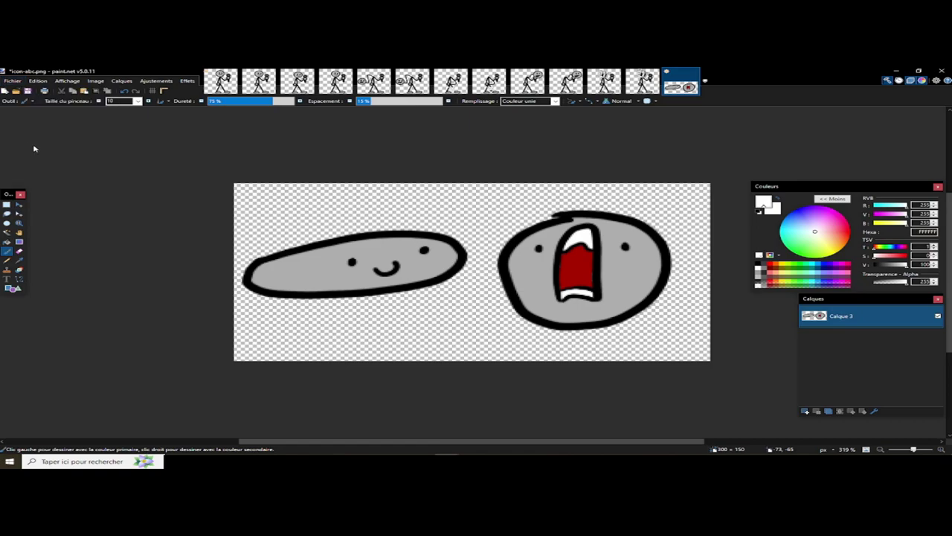
pyautogui.click(154, 331)
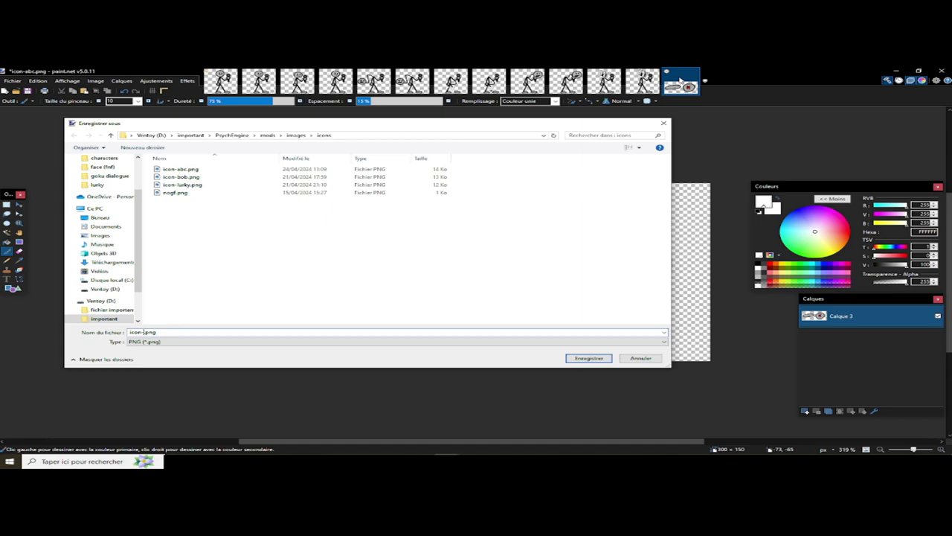
pyautogui.click(572, 358)
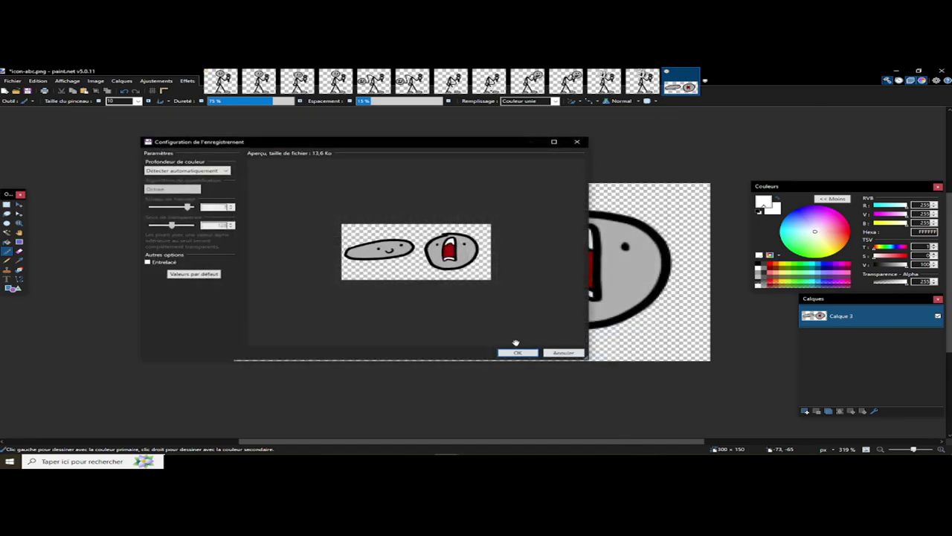
pyautogui.click(517, 353)
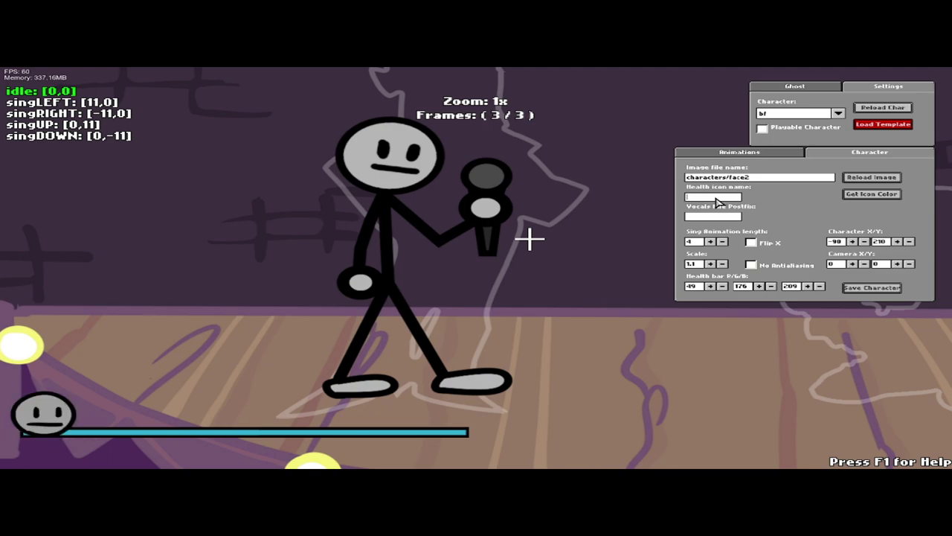
# Step: In Psych Engine's Character Editor, set the health icon name to 123 and save the character as face2.json in mods/characters
pyautogui.write('123')
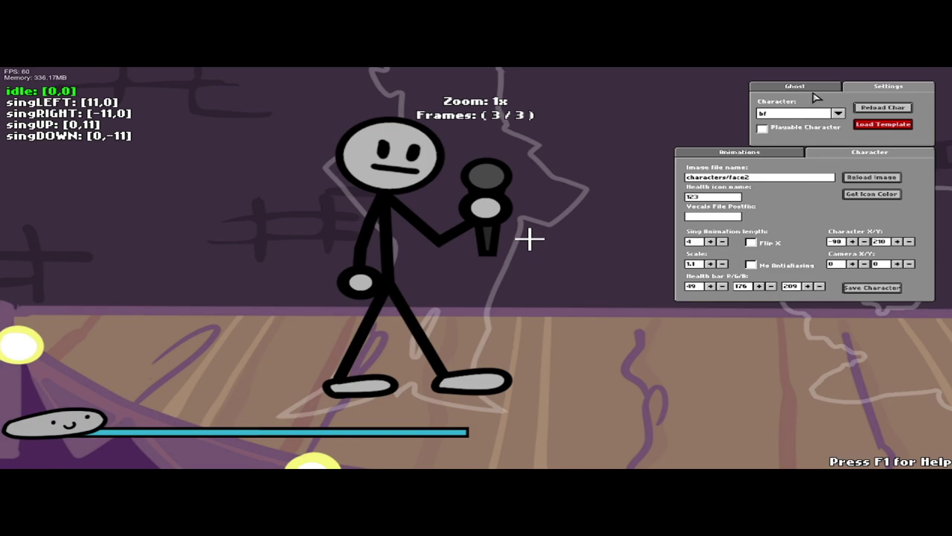
pyautogui.click(882, 291)
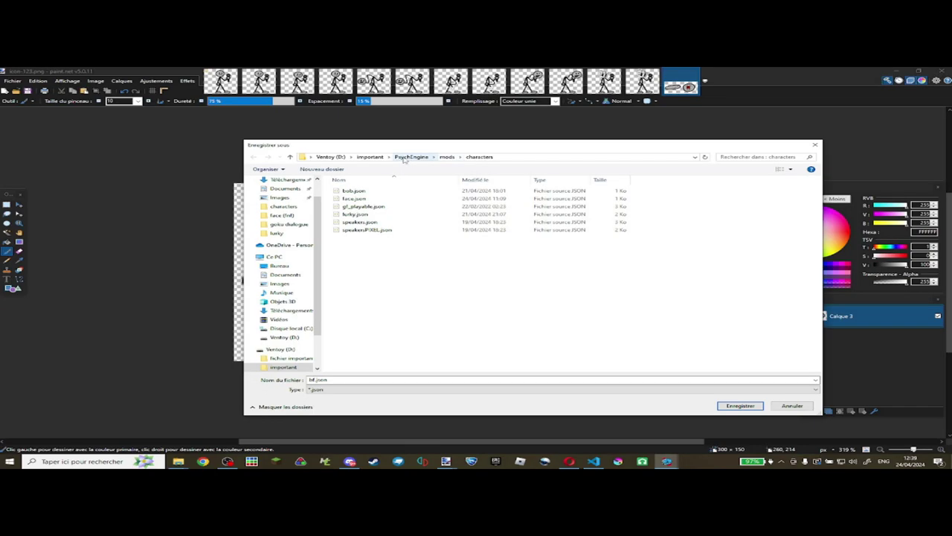
pyautogui.click(411, 157)
pyautogui.doubleClick(361, 216)
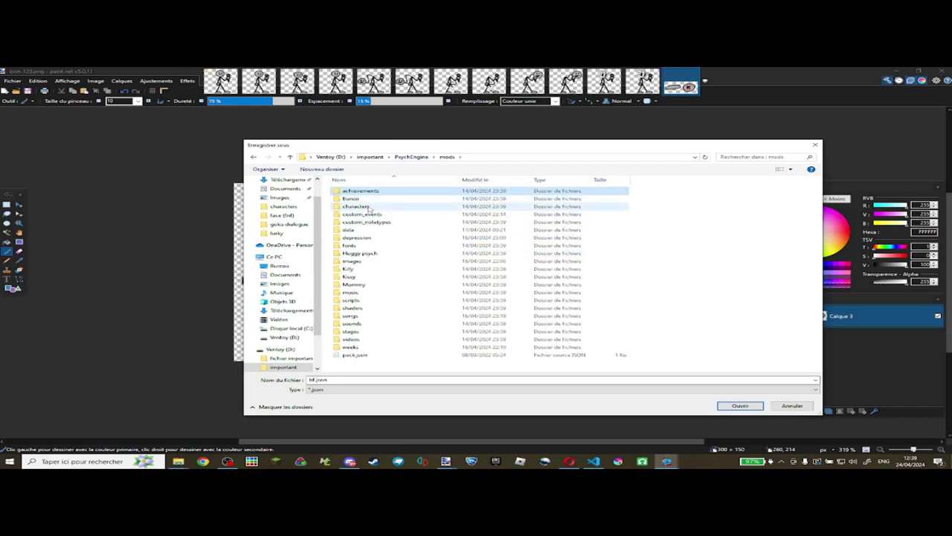
pyautogui.doubleClick(357, 206)
pyautogui.doubleClick(312, 380)
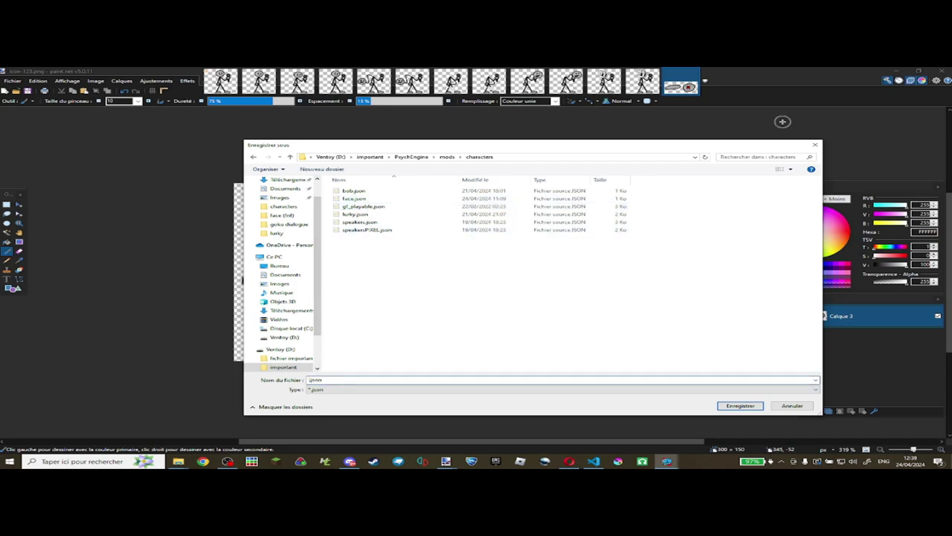
pyautogui.write('face2')
pyautogui.click(740, 405)
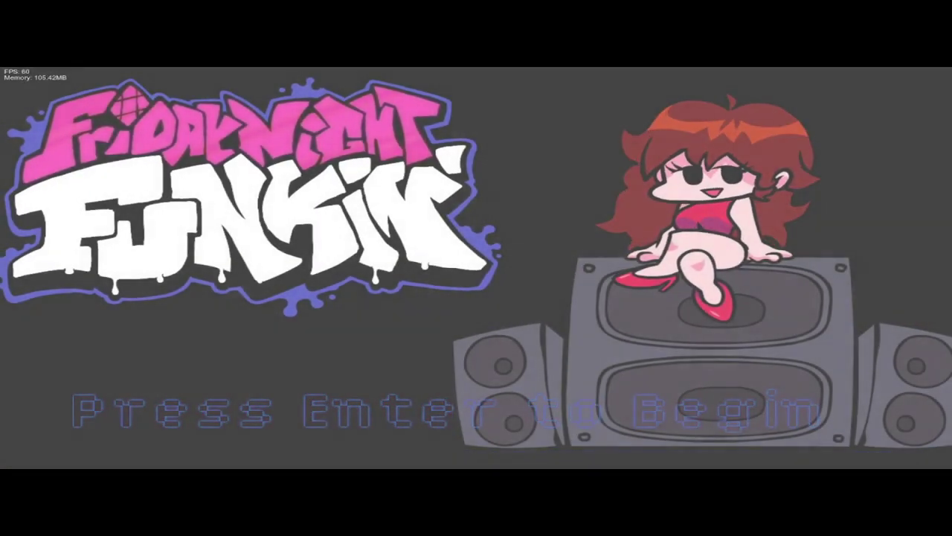
# Step: From the title screen, open the editors list, switch to no mod directory loaded, and open the Character Editor
pyautogui.press('Return')
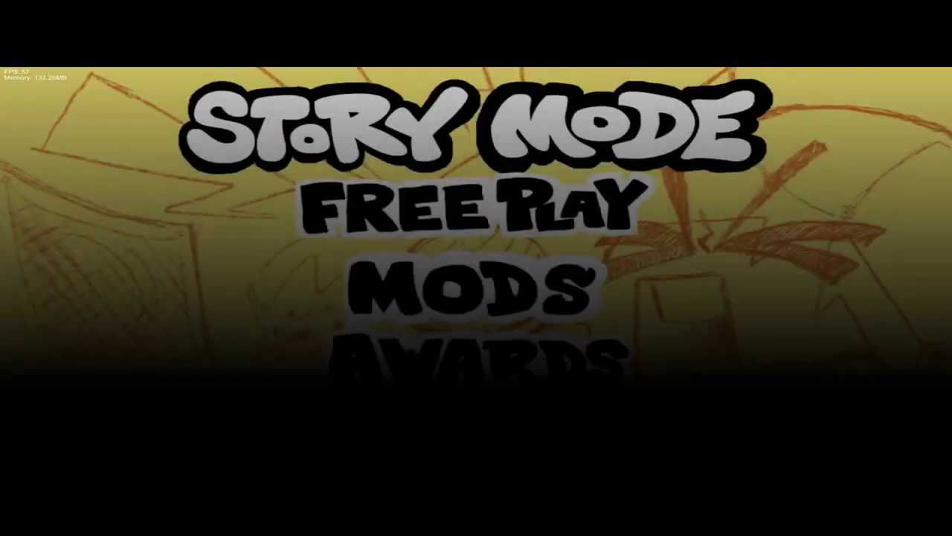
pyautogui.press('7')
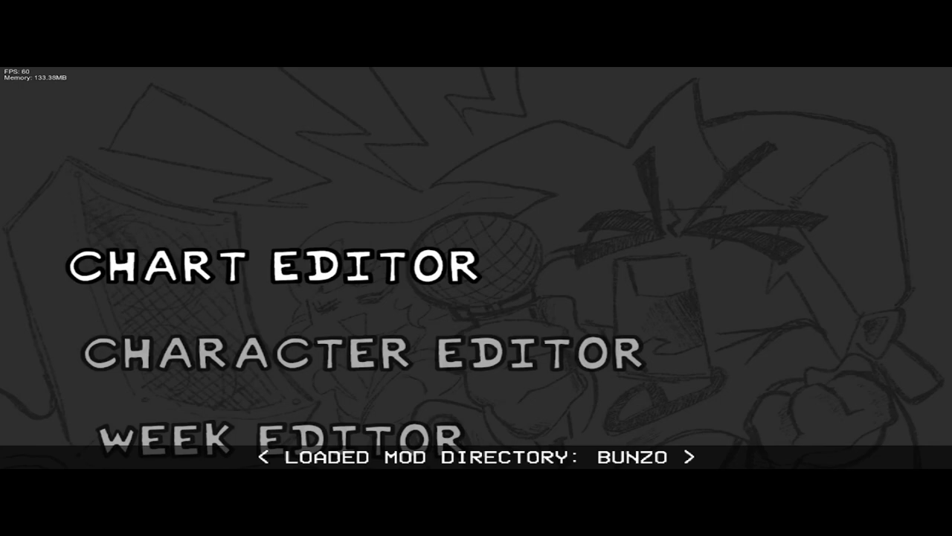
pyautogui.press('Down')
pyautogui.press('Down')
pyautogui.press('Right')
pyautogui.press('Up')
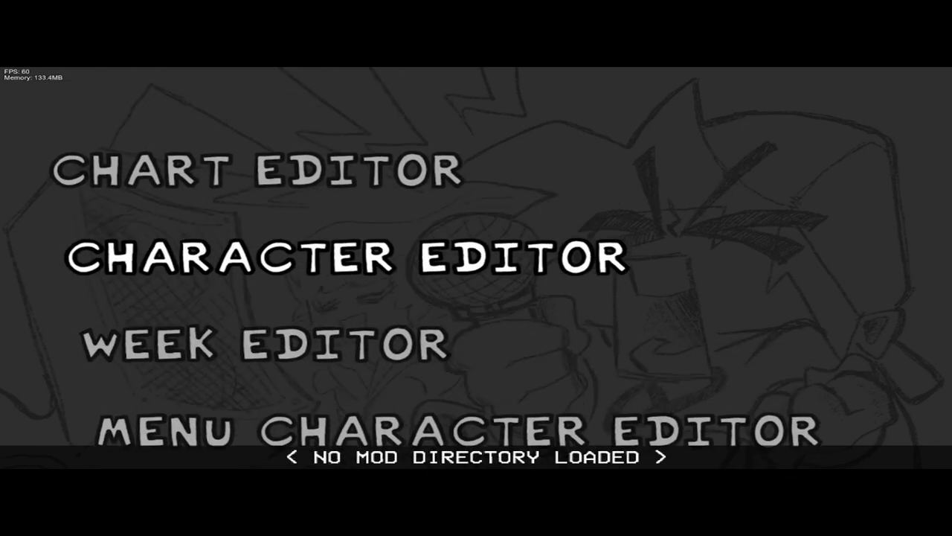
pyautogui.press('Down')
pyautogui.press('Up')
pyautogui.press('Return')
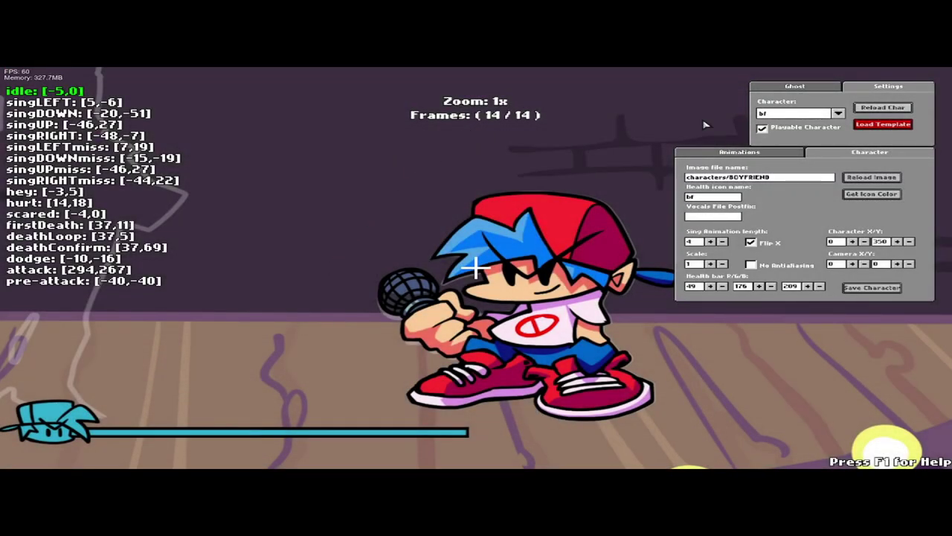
# Step: Look through the Character Editor's character list for face2
pyautogui.click(807, 119)
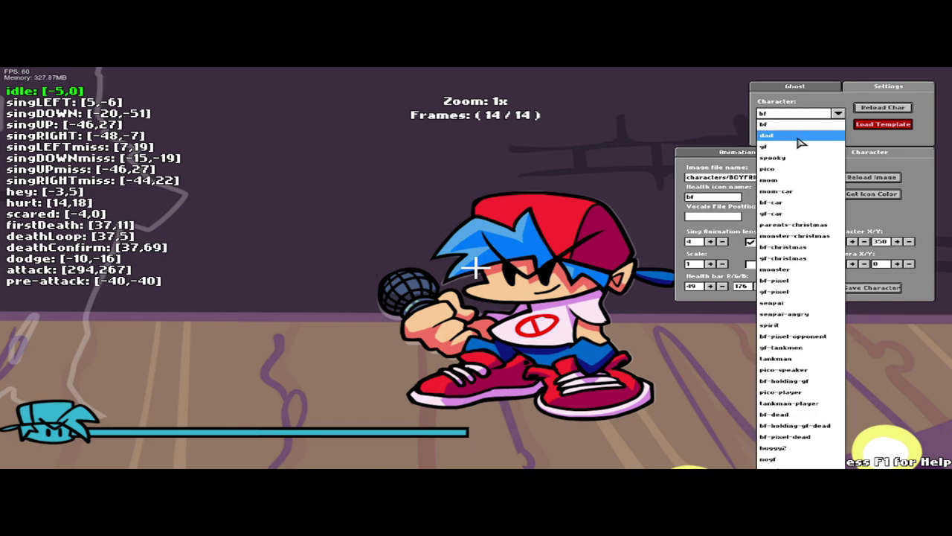
pyautogui.scroll(-1, 796, 305)
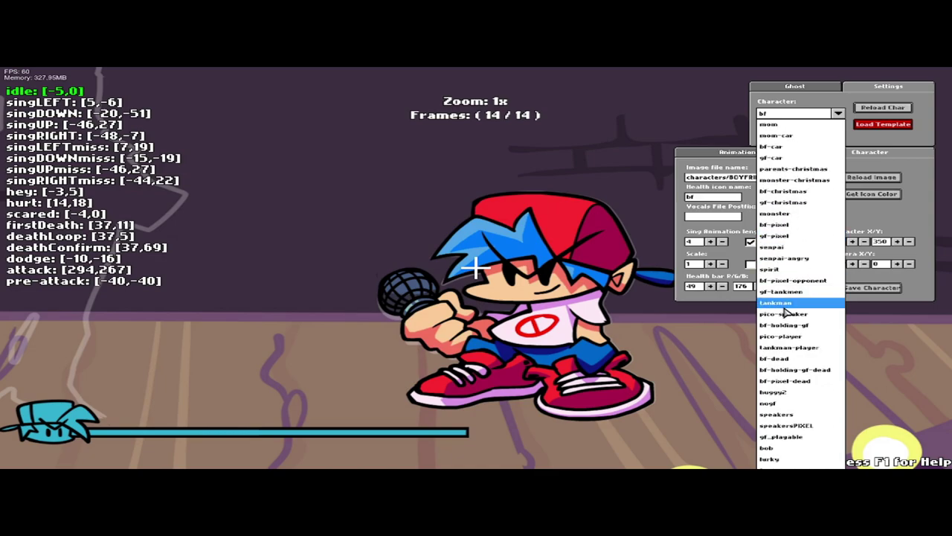
pyautogui.click(807, 115)
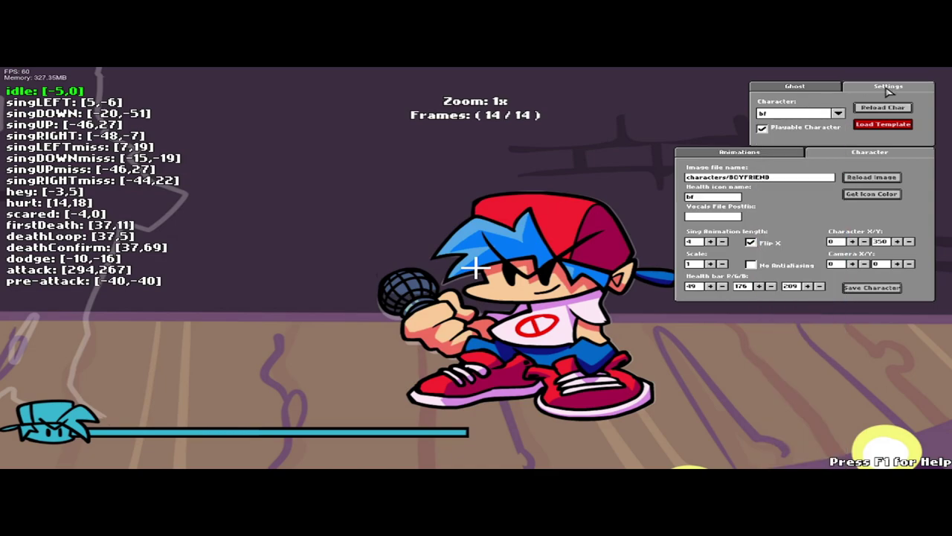